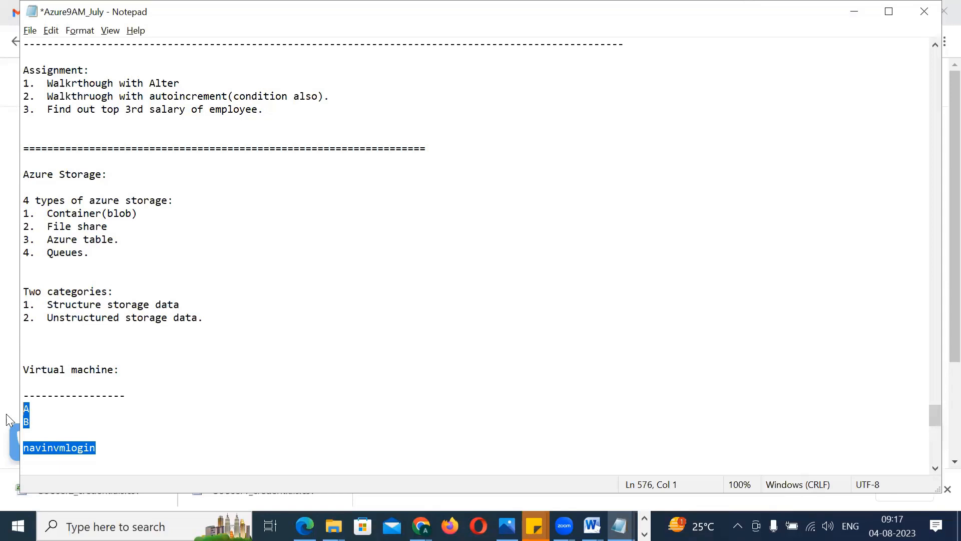
Switch to Chrome, search the web for vmware in a new tab, and highlight the supported operating systems in the company summary
key("alt+Tab")
key("alt+Tab")
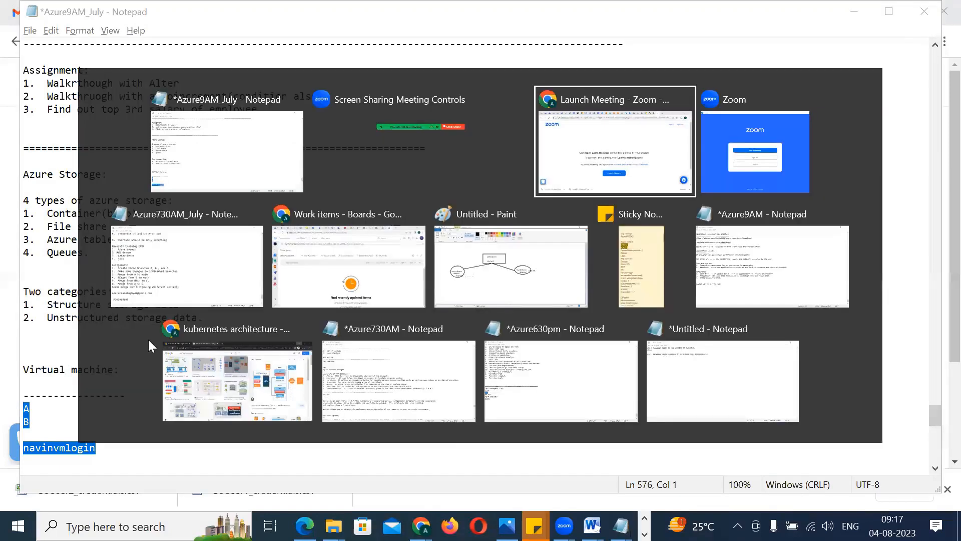
left_click(777, 8)
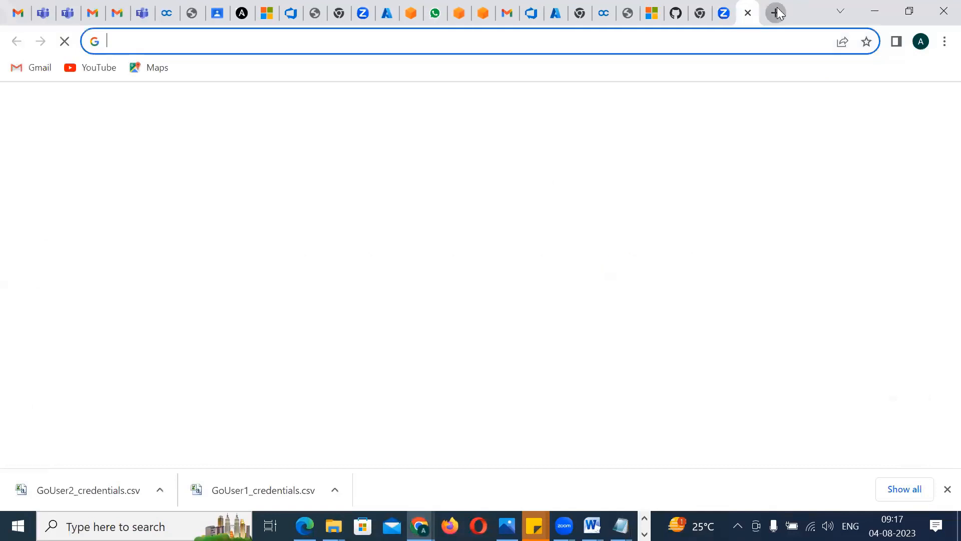
type("vmware")
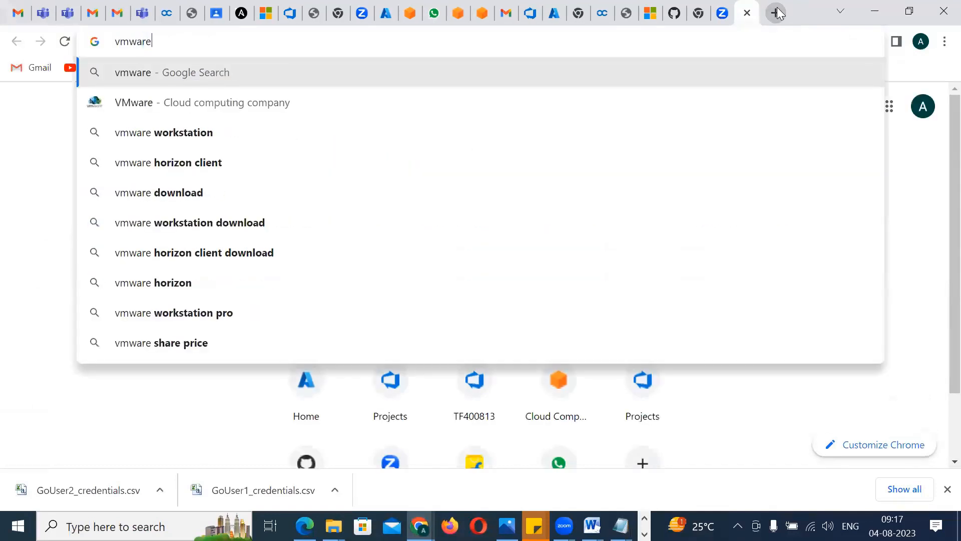
key("Return")
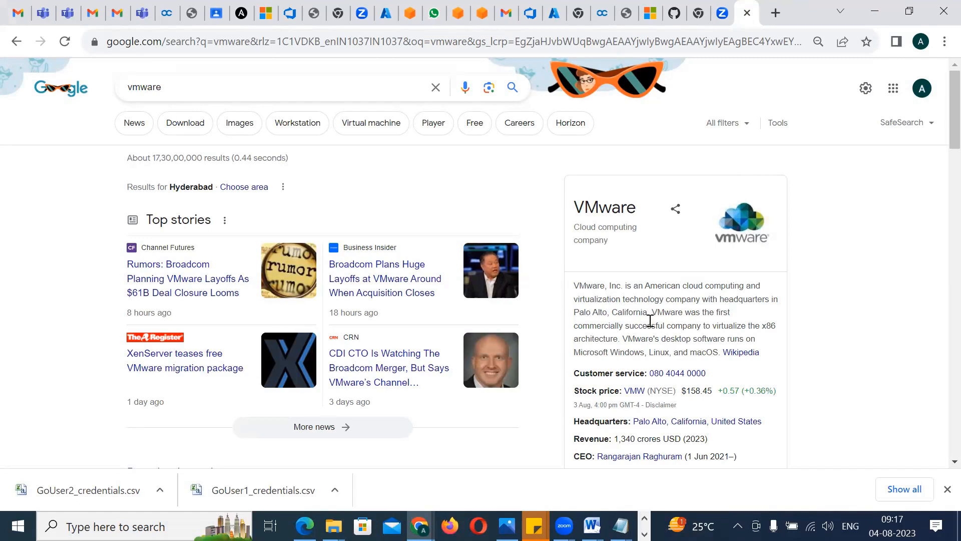
left_click_drag(635, 338, 714, 353)
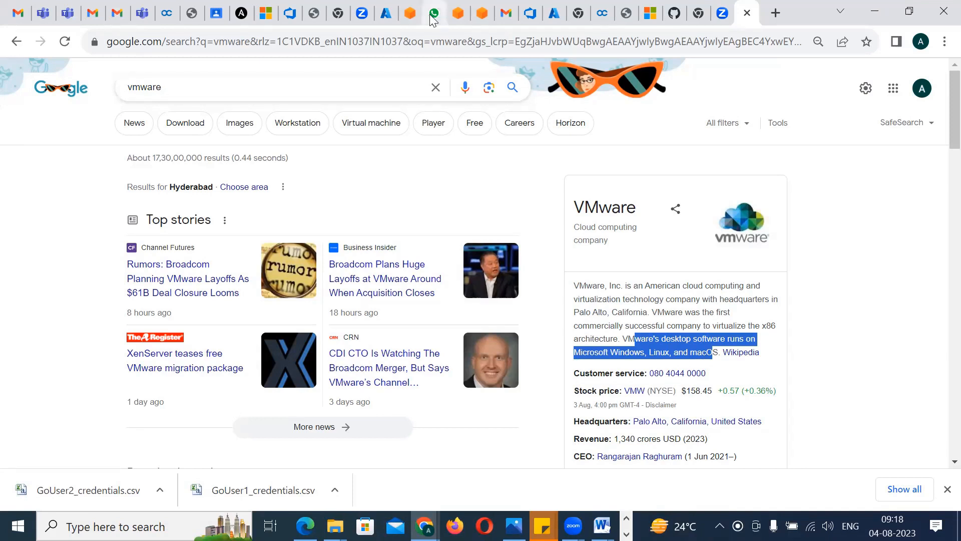
left_click(518, 105)
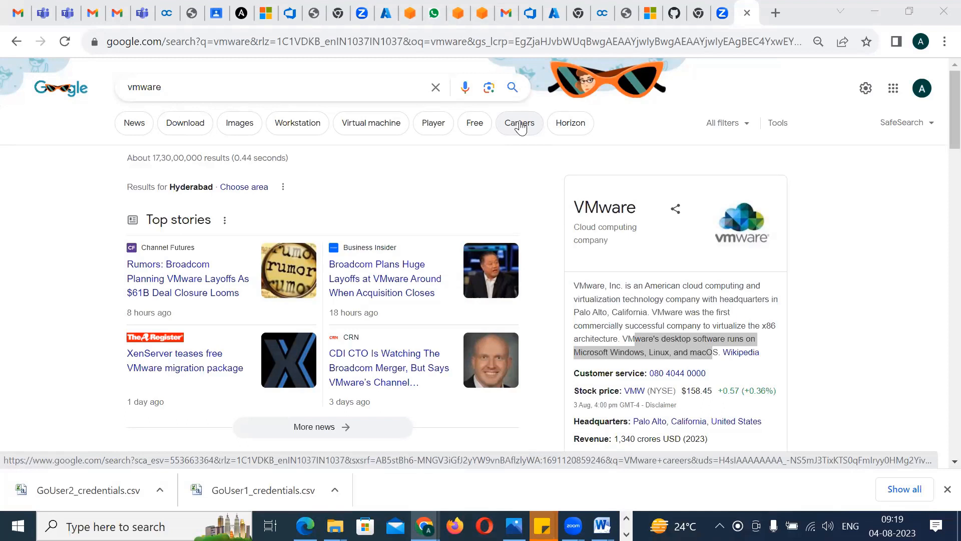
Dismiss the downloads bar and open the Azure portal home page in a new tab
left_click(944, 491)
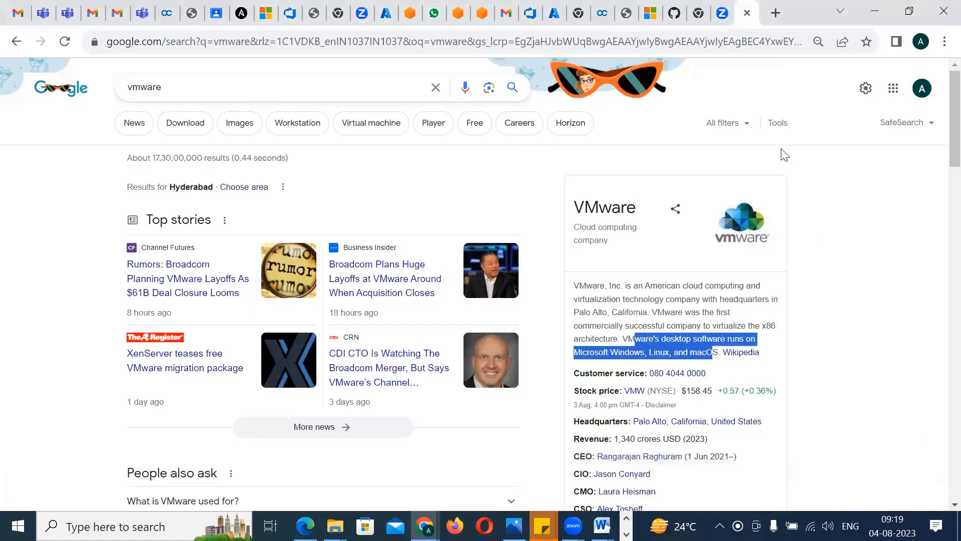
left_click(777, 13)
type("o")
key("BackSpace")
key("BackSpace")
type("por")
key("Return")
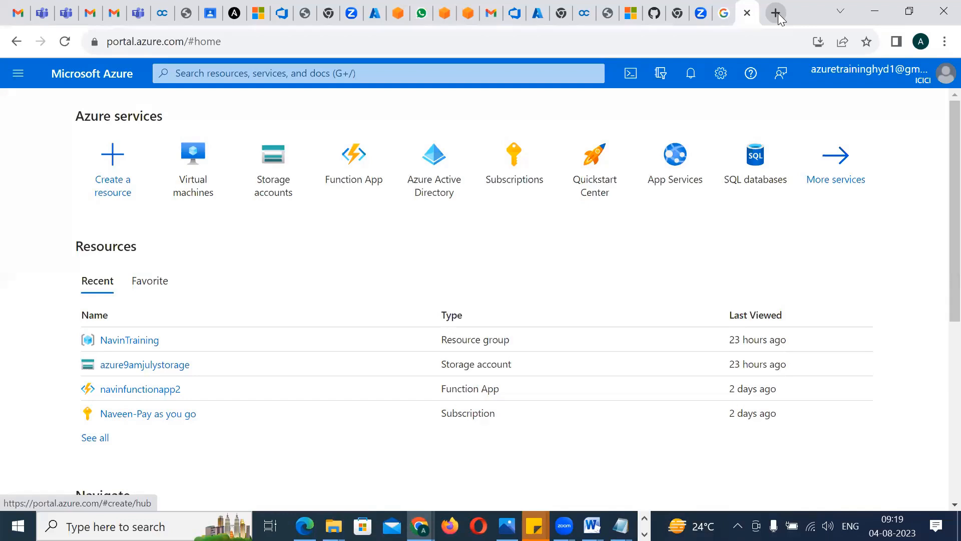
Start creating a new Azure virtual machine hosted by Azure from the Virtual machines page
left_click(190, 172)
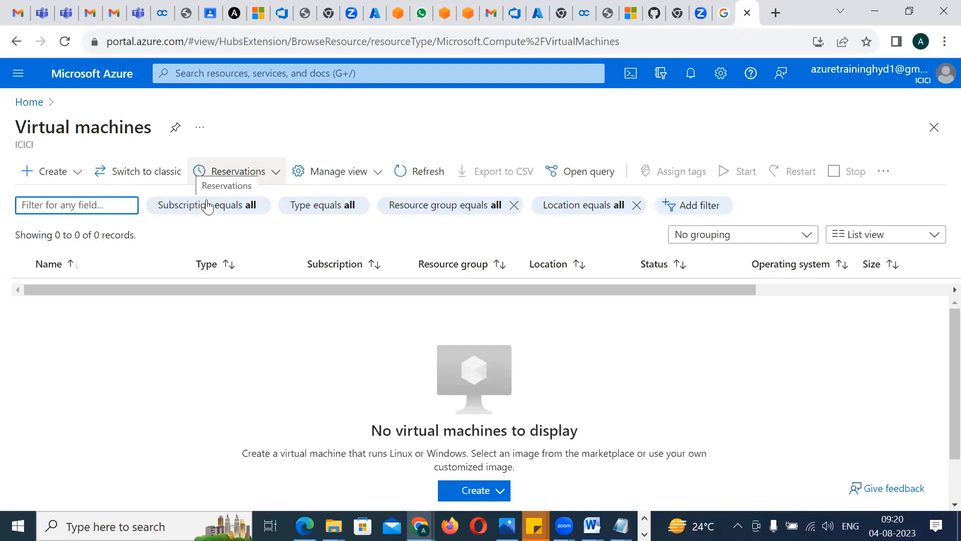
left_click(469, 495)
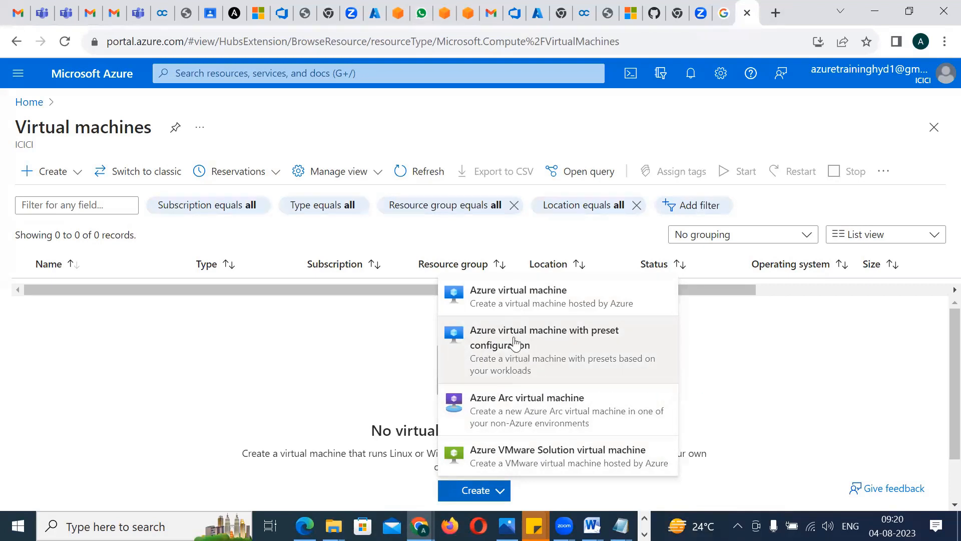
left_click(506, 301)
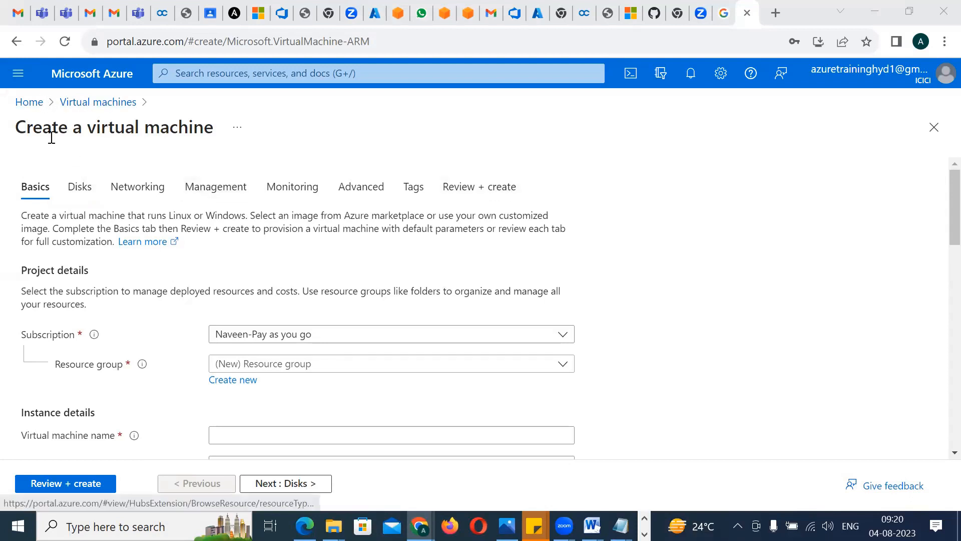
left_click_drag(26, 128, 206, 129)
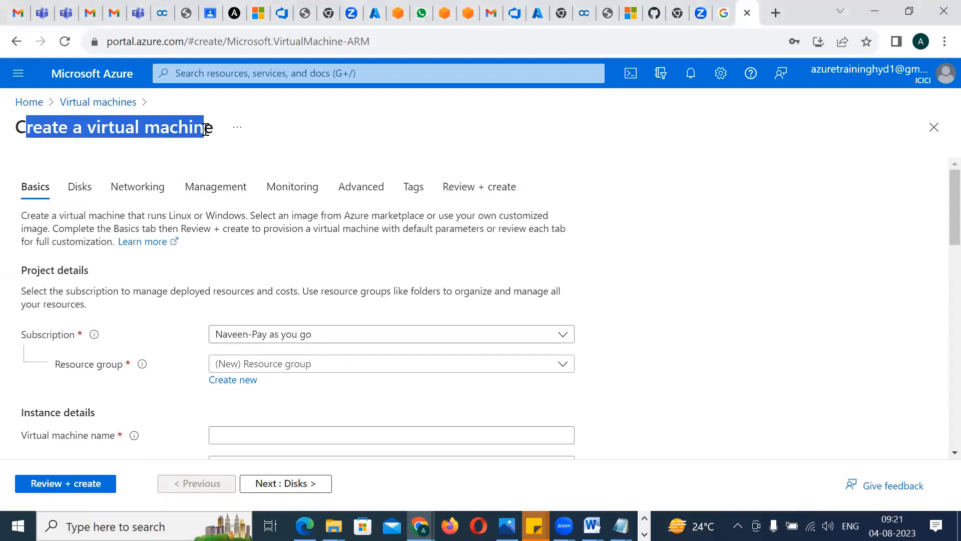
Assign the virtual machine to the existing NavinTraining resource group
left_click_drag(953, 204, 937, 233)
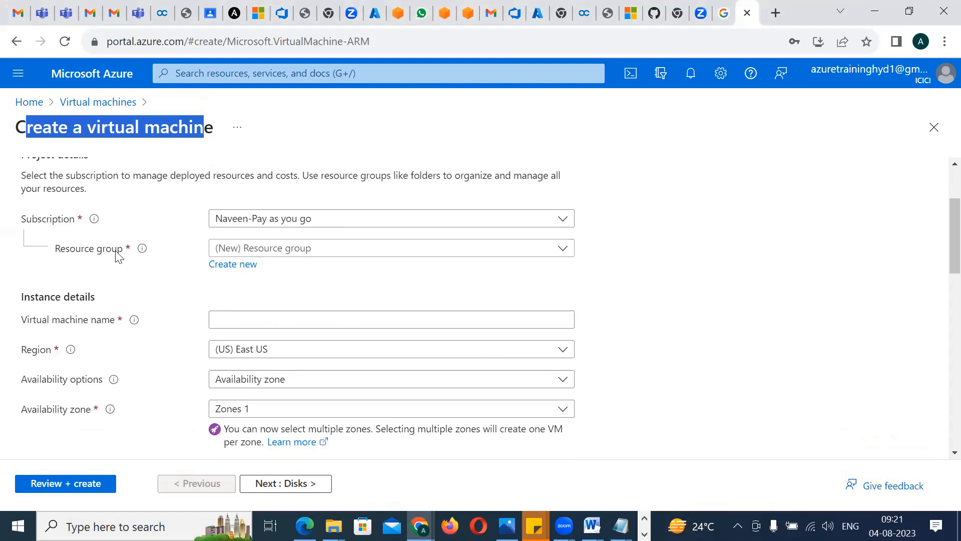
left_click(289, 249)
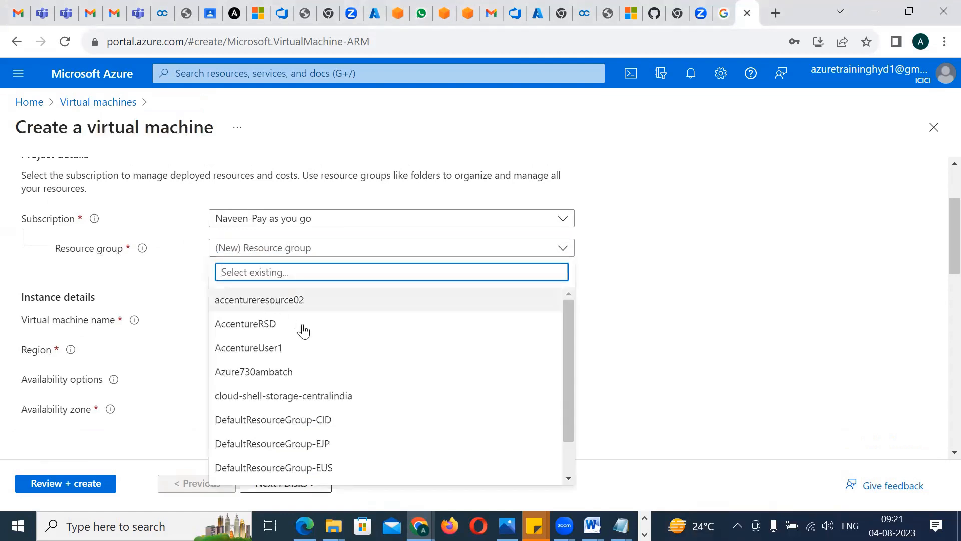
left_click_drag(569, 303, 568, 354)
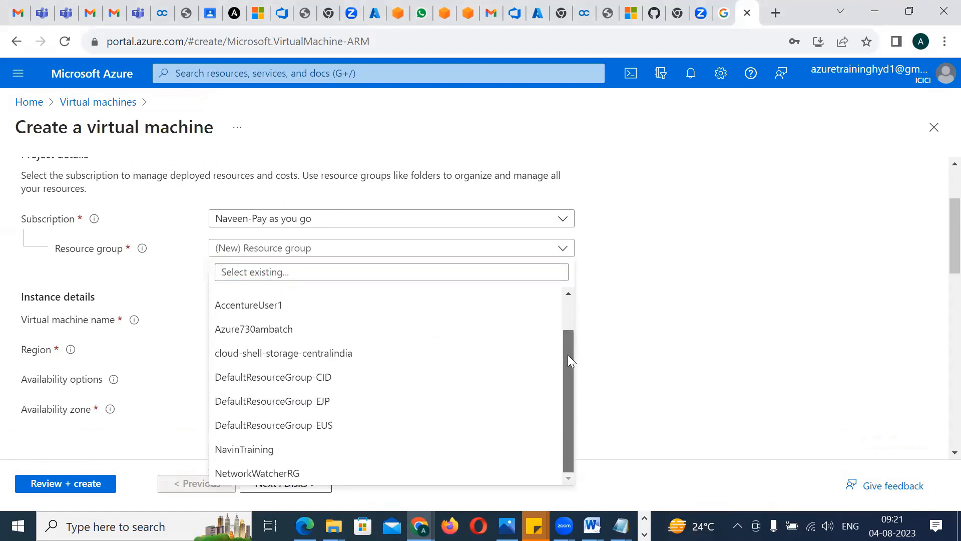
left_click(265, 459)
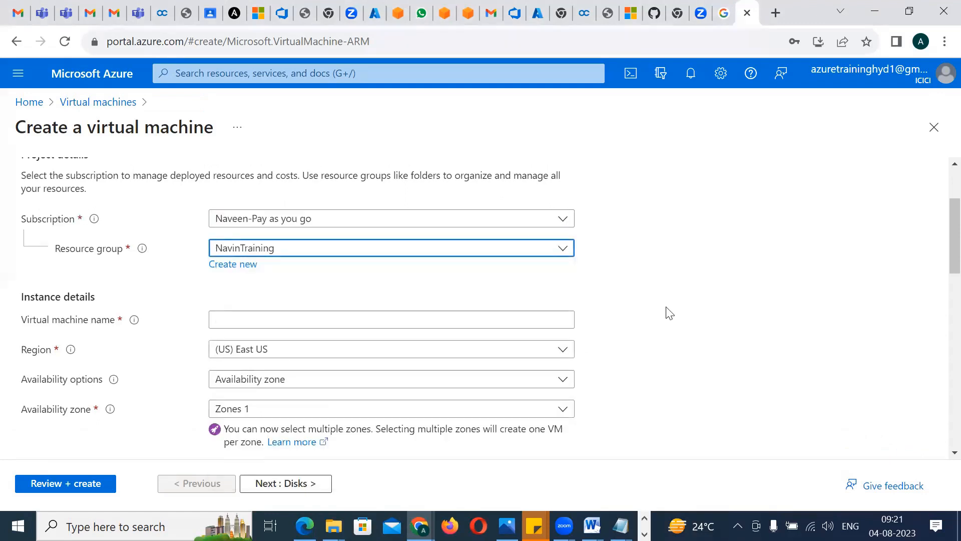
Name the virtual machine azure9amulyvm1
left_click(258, 314)
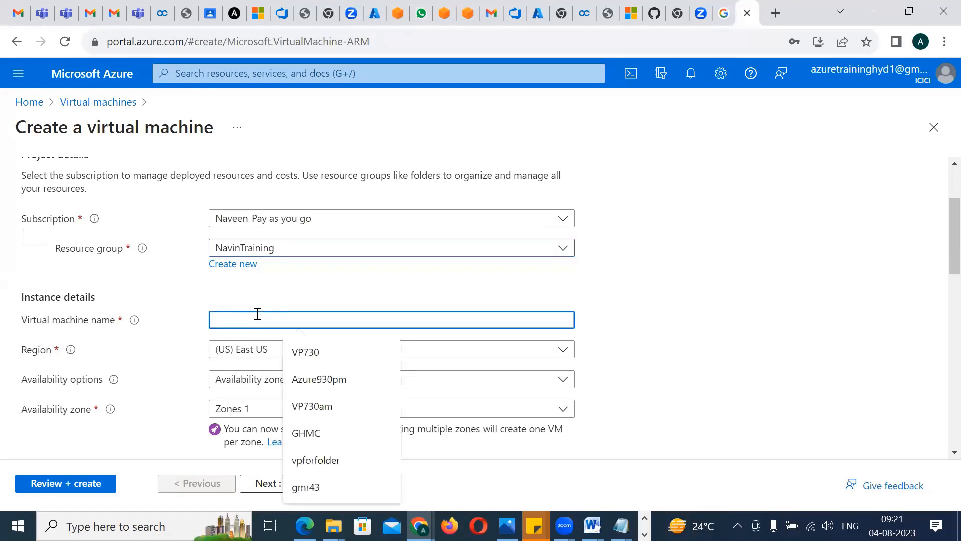
type("azure")
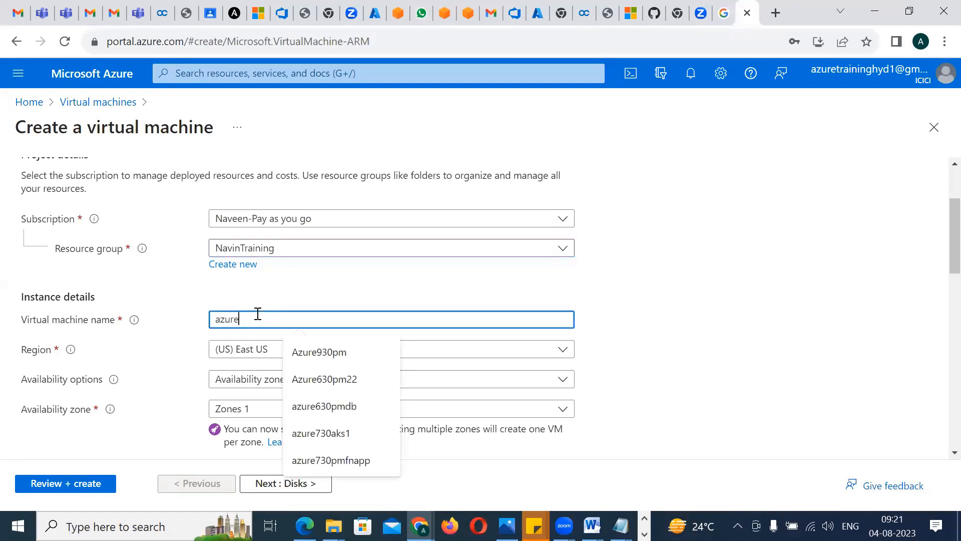
type("9amdaily")
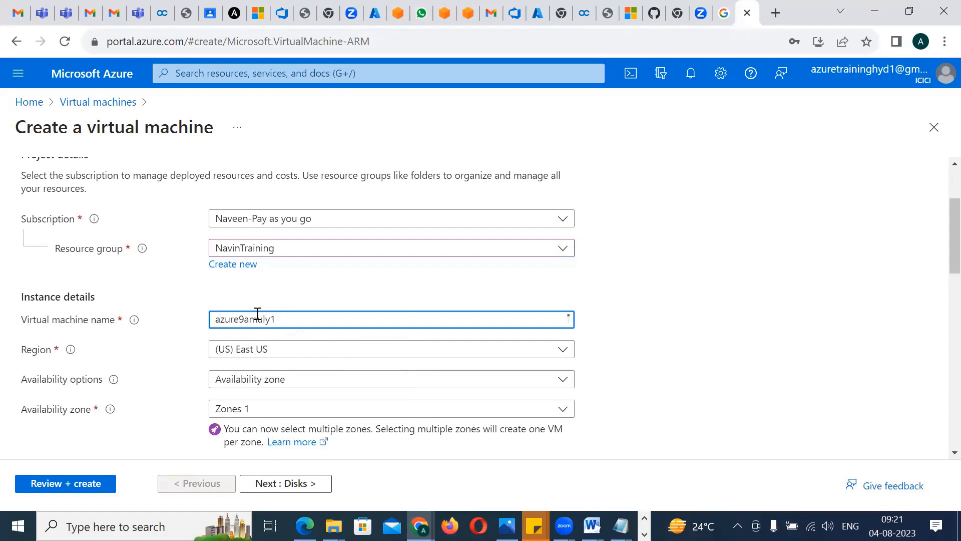
type("vm1")
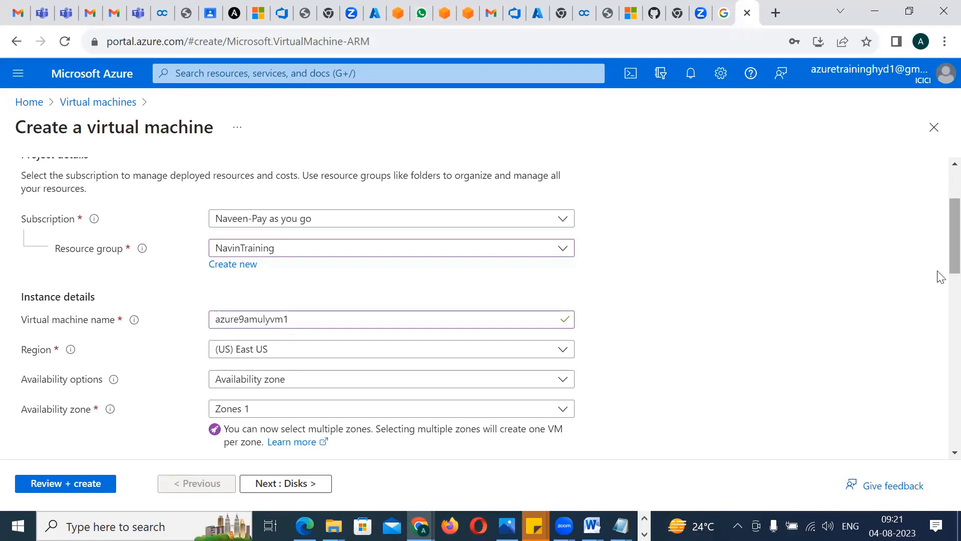
Choose (US) East US as the virtual machine's region
scroll(940, 269, "down", 1)
scroll(940, 268, "down", 2)
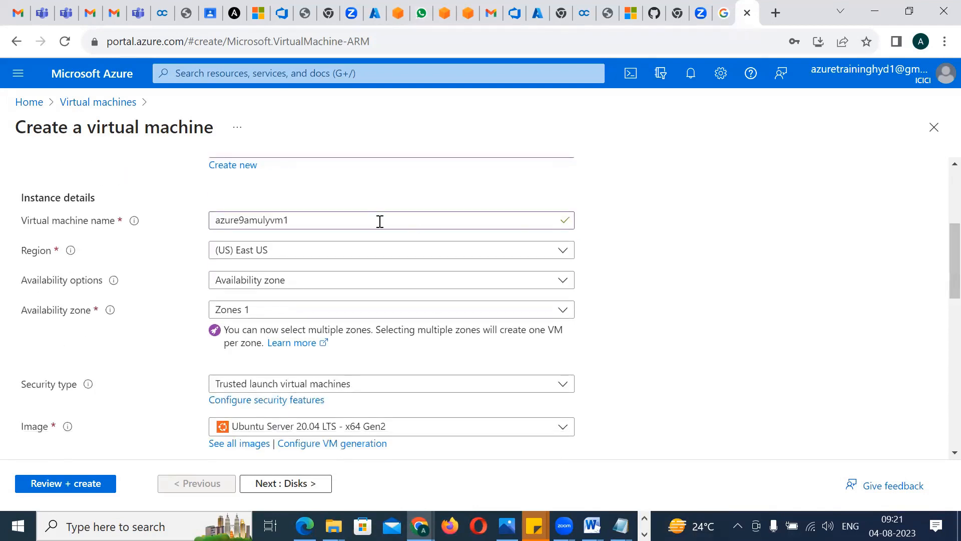
left_click(322, 257)
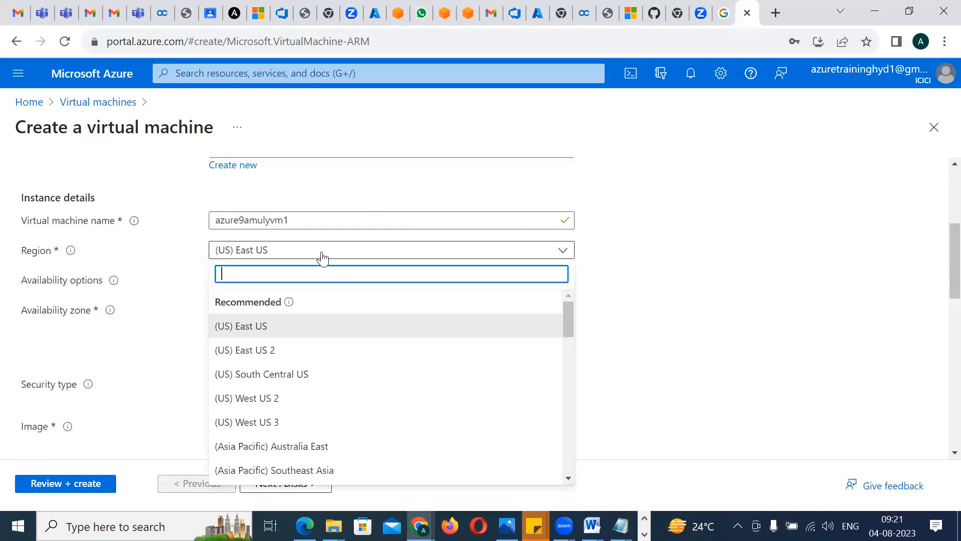
left_click(250, 326)
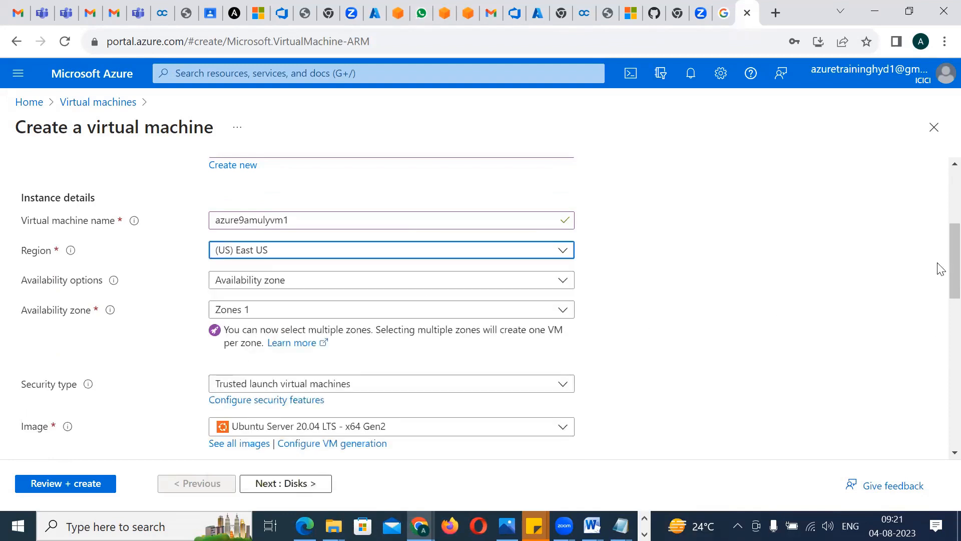
Set the security type to Standard and the image to Windows 10 Pro, version 22H2 - x64 Gen2
scroll(938, 271, "down", 3)
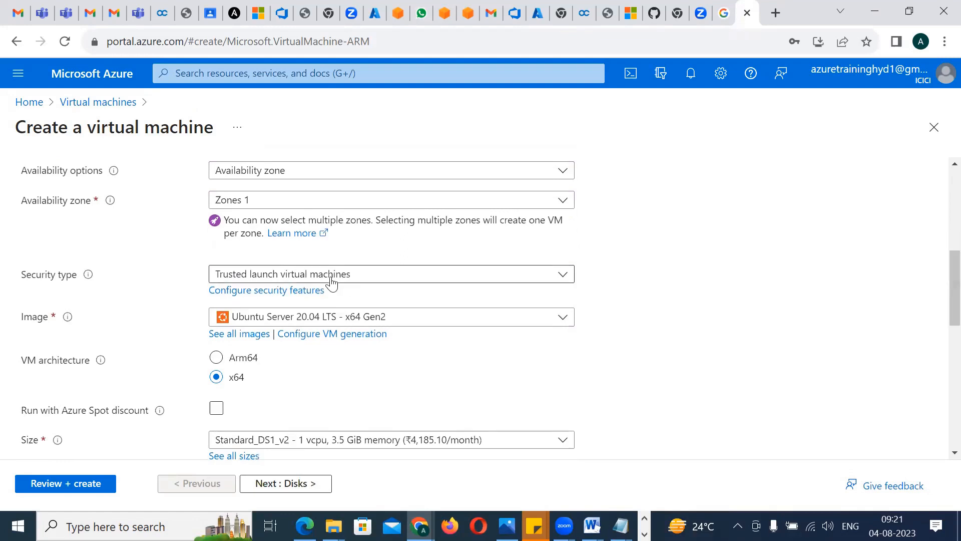
left_click(303, 277)
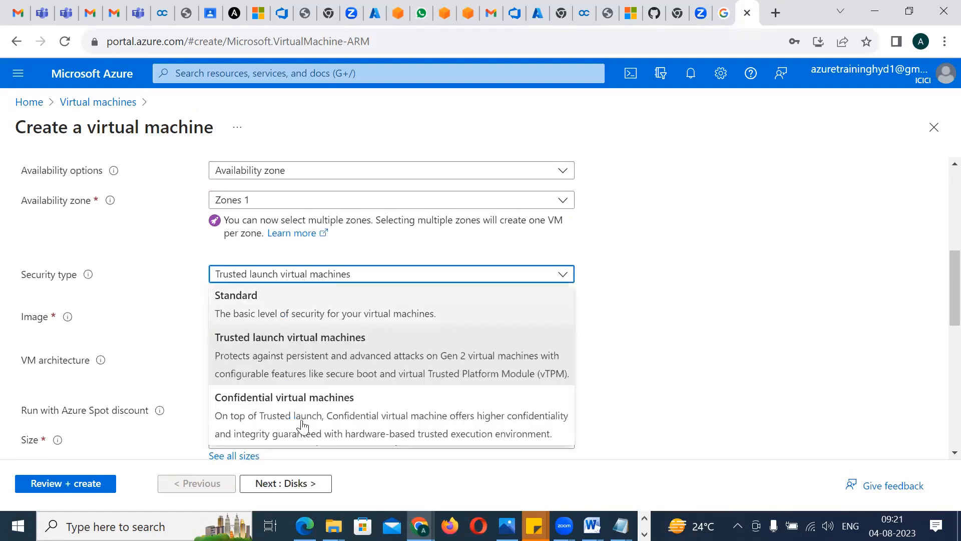
left_click(298, 313)
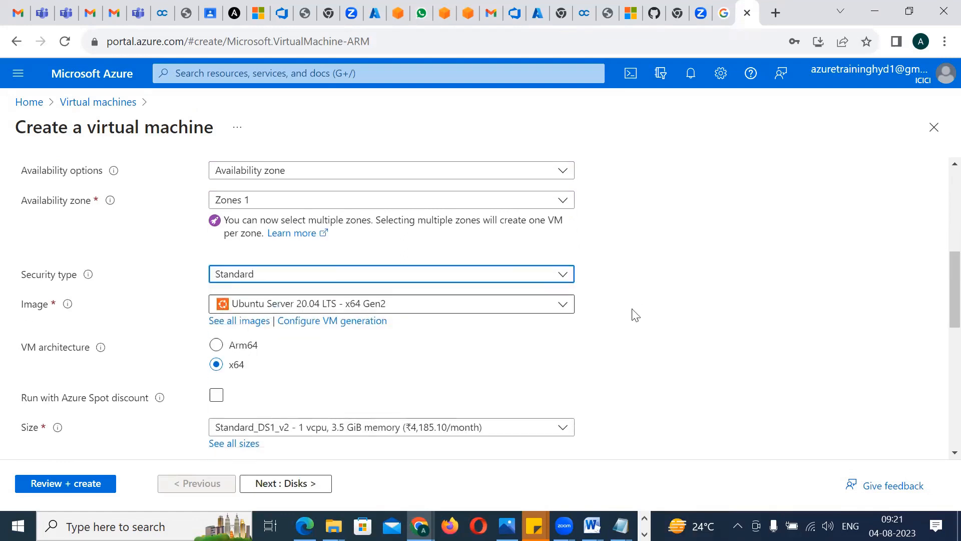
left_click(509, 309)
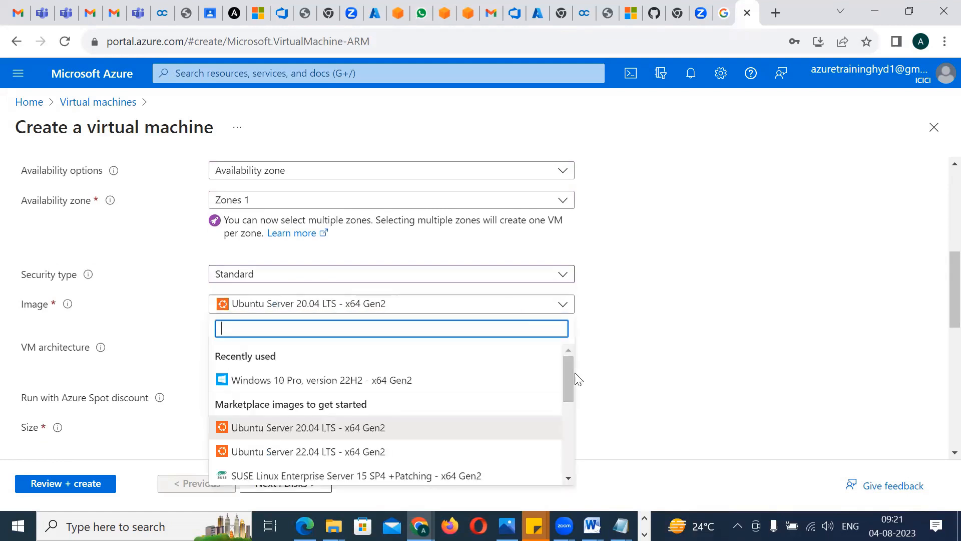
left_click(328, 383)
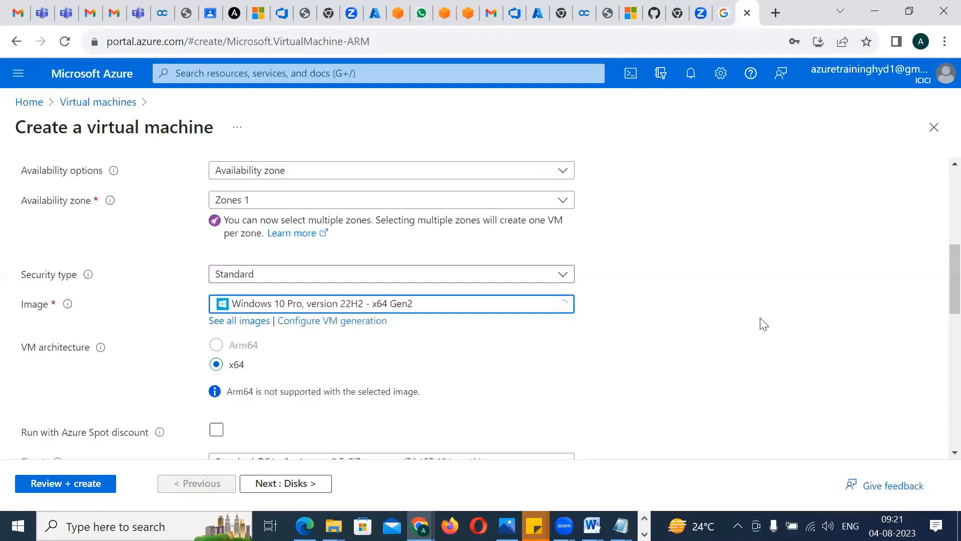
Review the available virtual machine sizes and their monthly prices without changing the selection
scroll(943, 322, "down", 4)
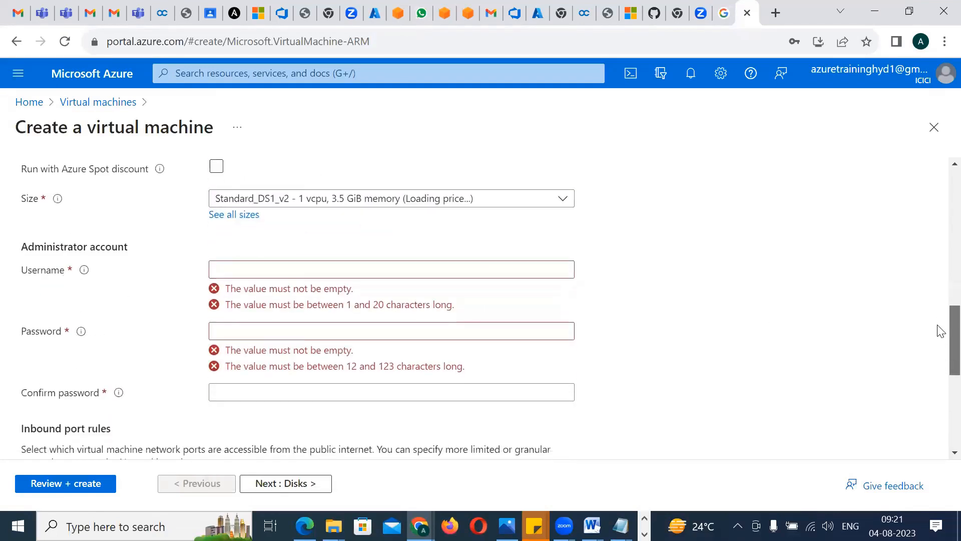
left_click(387, 244)
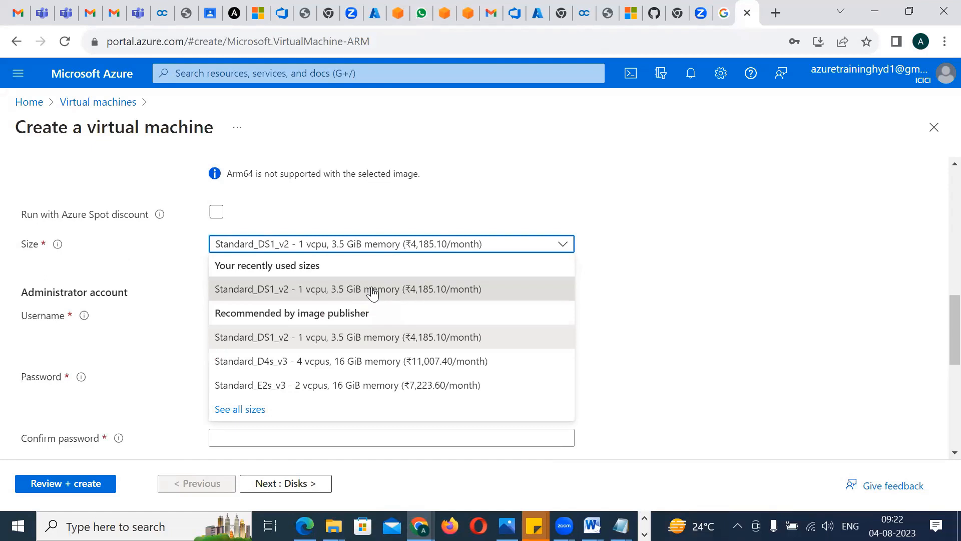
left_click(638, 277)
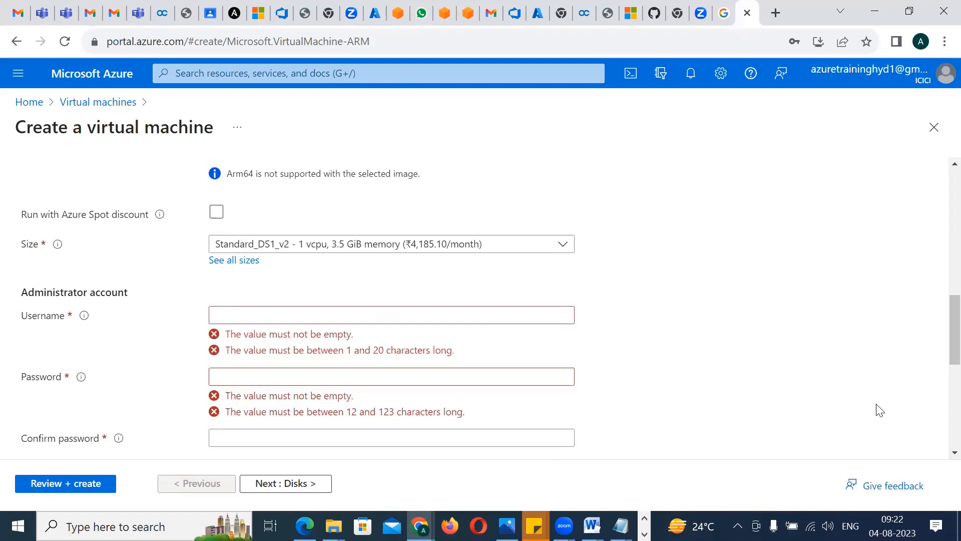
Change the virtual machine's region to (US) East US 2
scroll(939, 340, "up", 6)
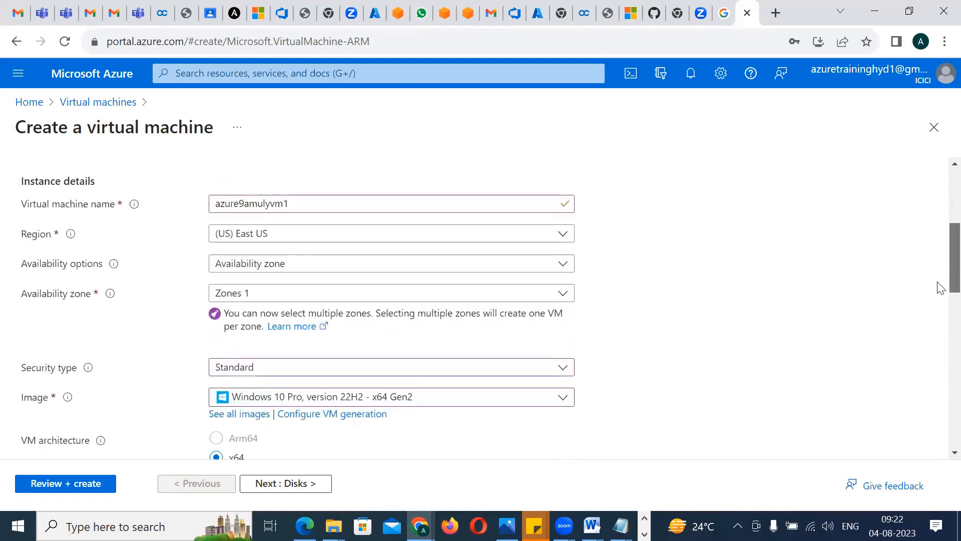
left_click(259, 235)
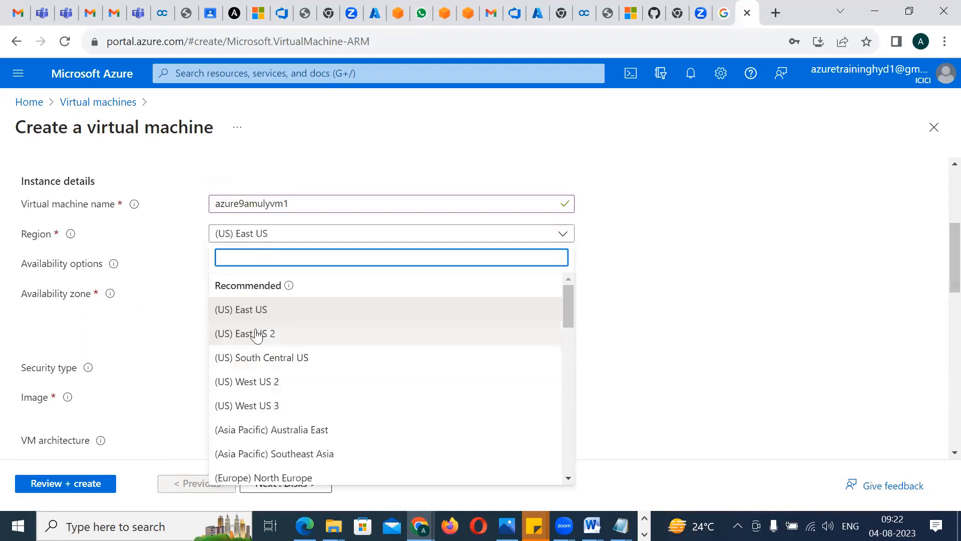
left_click(255, 335)
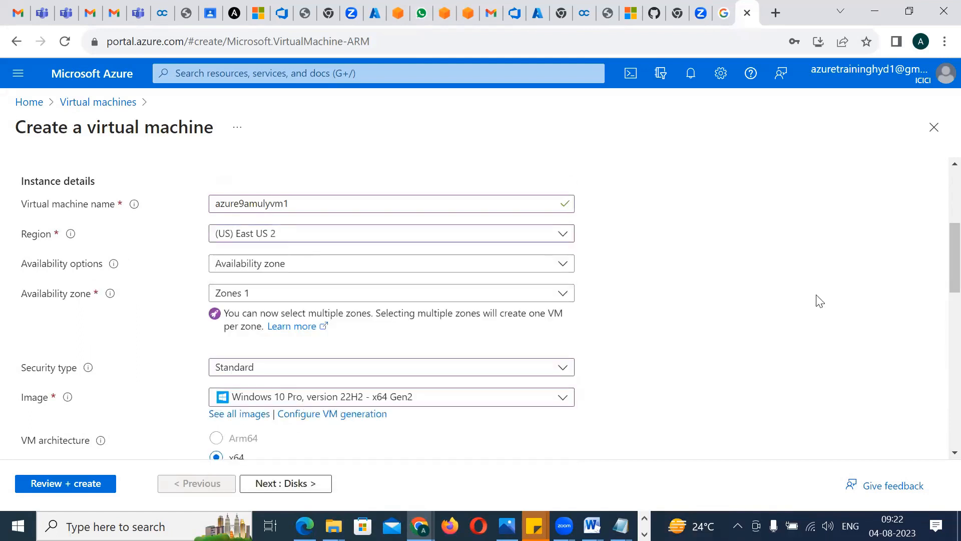
Choose DS1_v2 from the full list of VM sizes as the virtual machine's size
left_click_drag(941, 248, 942, 316)
left_click(431, 285)
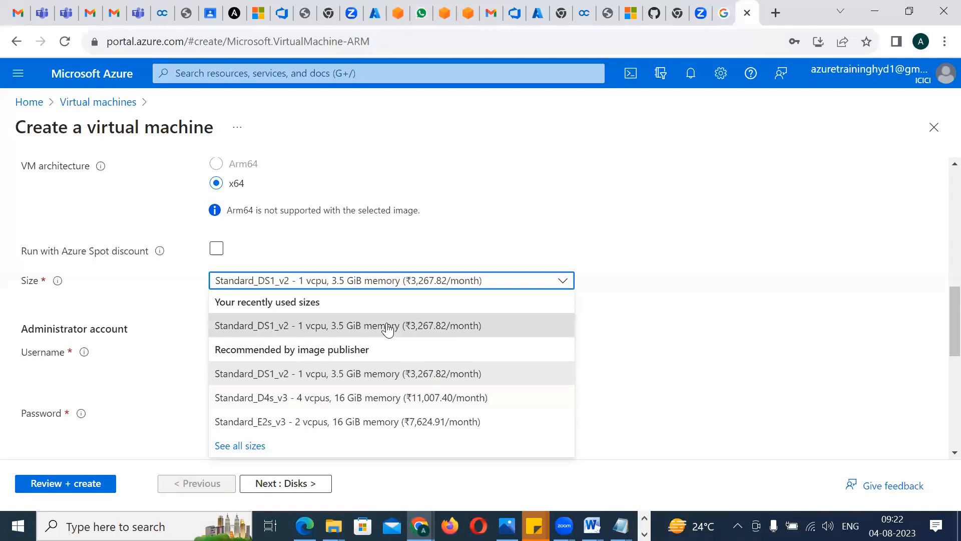
left_click(249, 444)
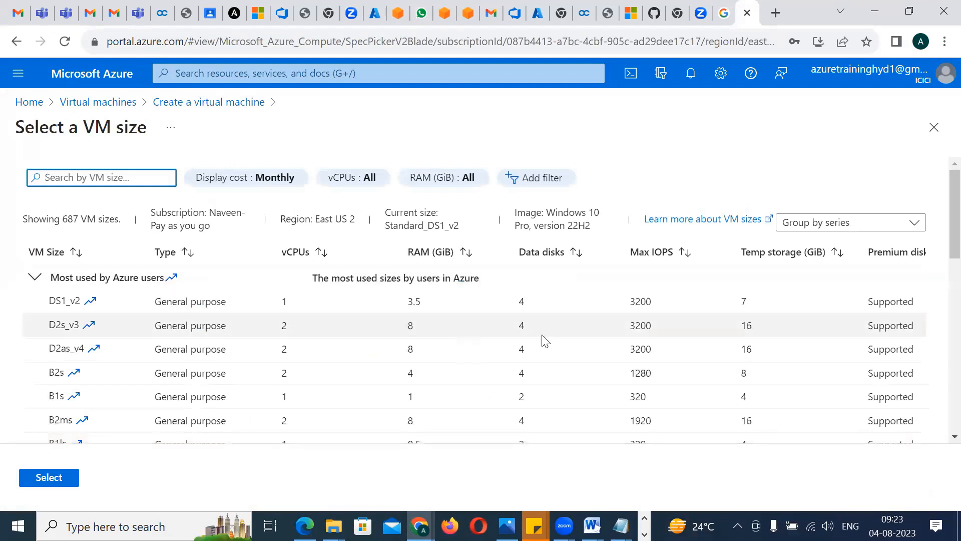
mouse_move(939, 239)
left_mouse_down()
mouse_move(940, 397)
mouse_move(939, 235)
left_mouse_up()
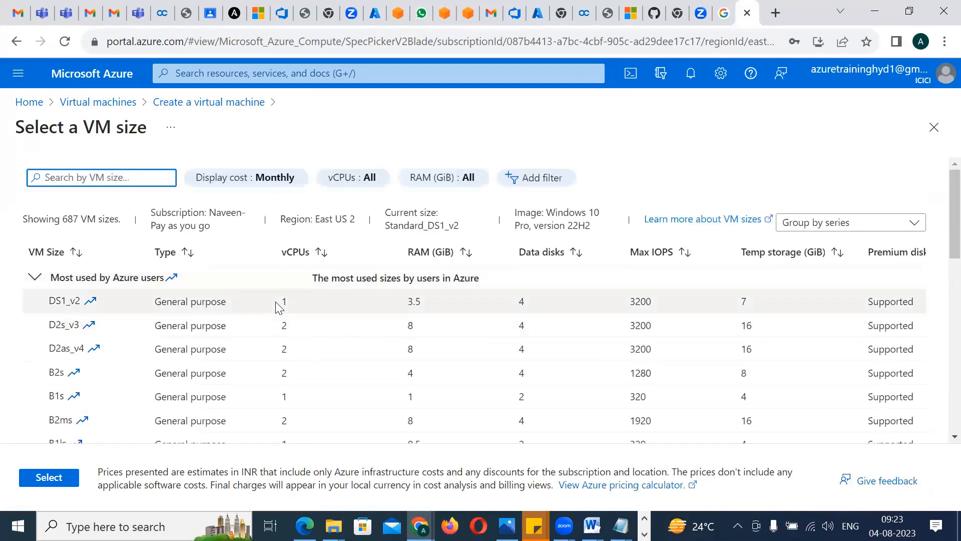
left_click(397, 299)
left_click(57, 477)
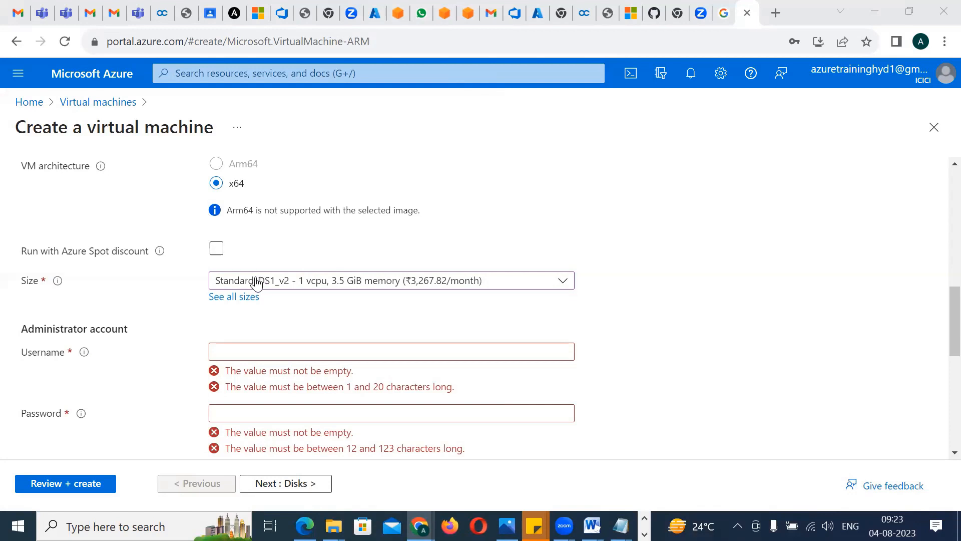
Compare the Standard_DS1_v2 price with and without the Azure Spot discount, leaving the discount turned off
left_click(217, 248)
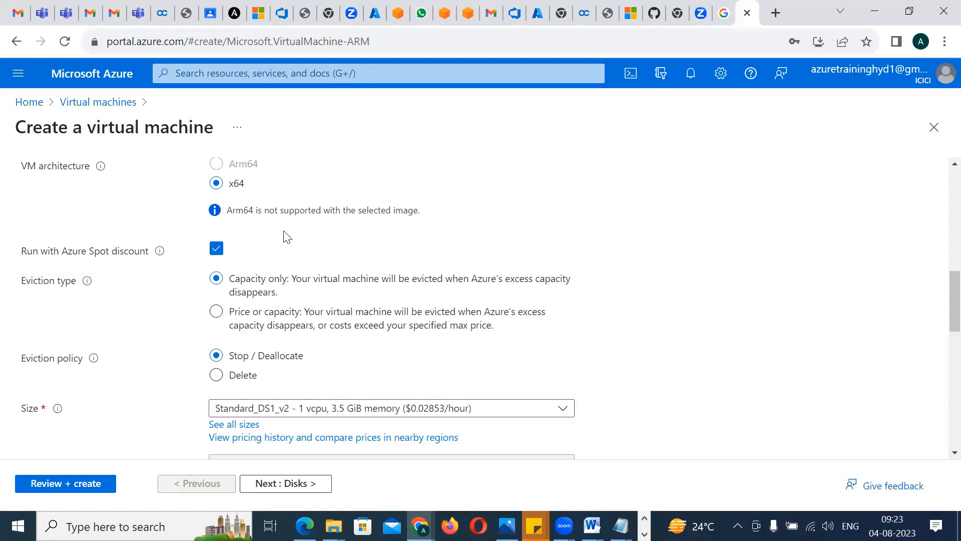
left_click(217, 253)
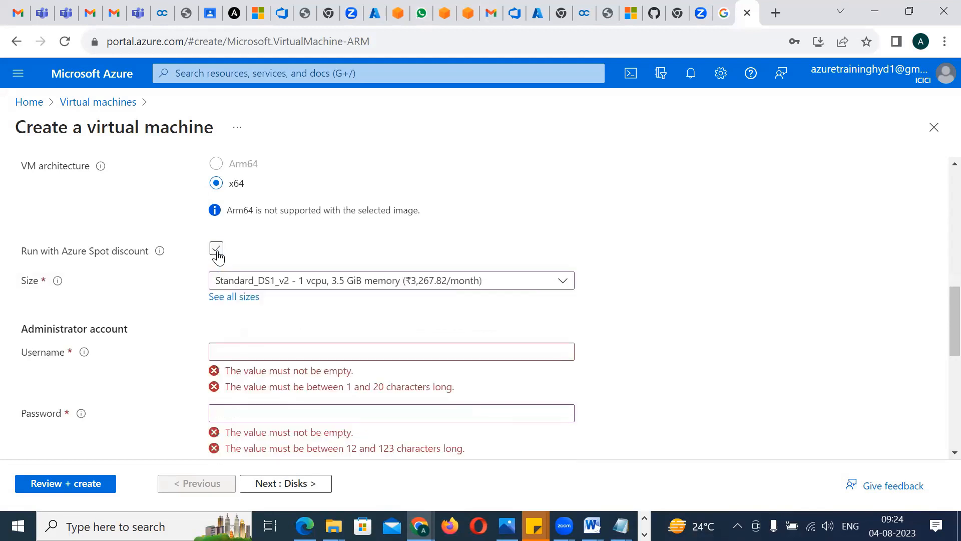
left_click(217, 253)
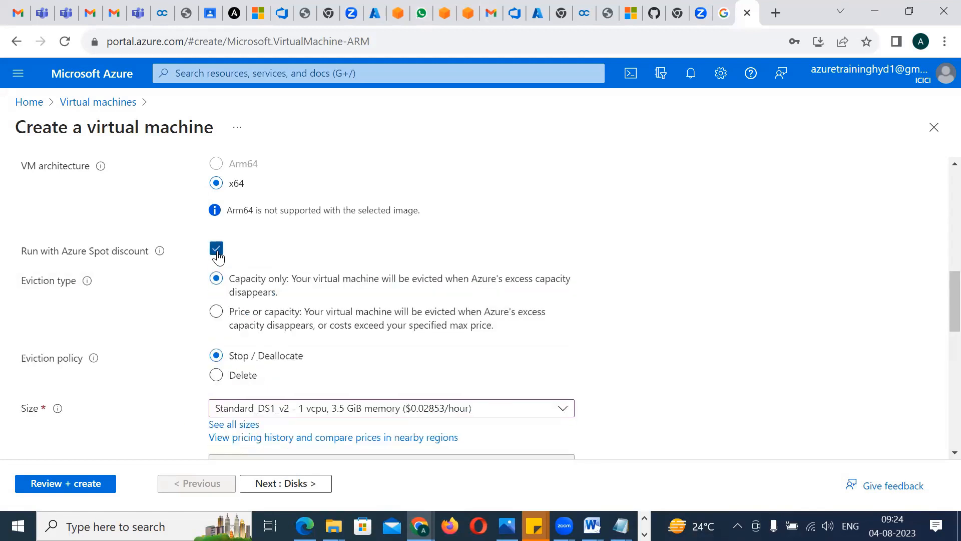
left_click(218, 252)
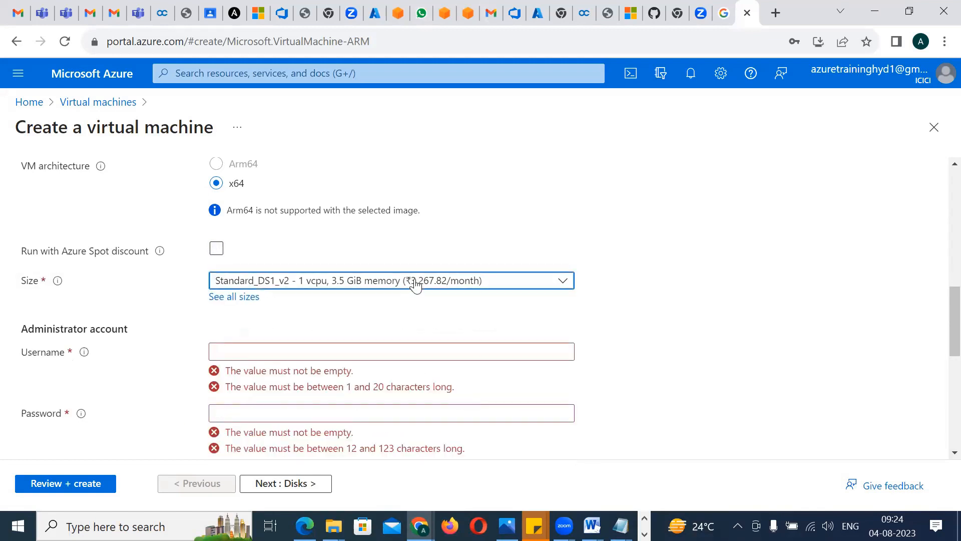
left_click(473, 281)
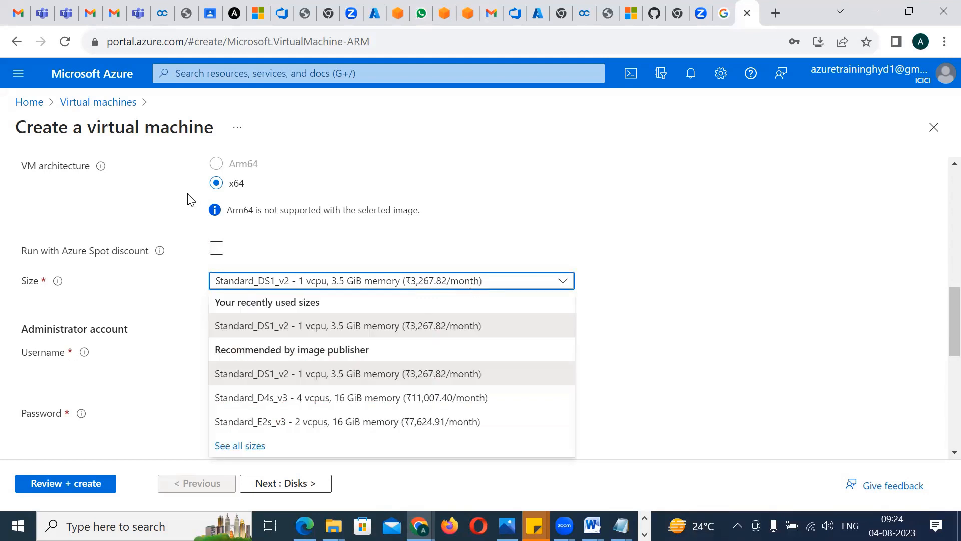
left_click(218, 253)
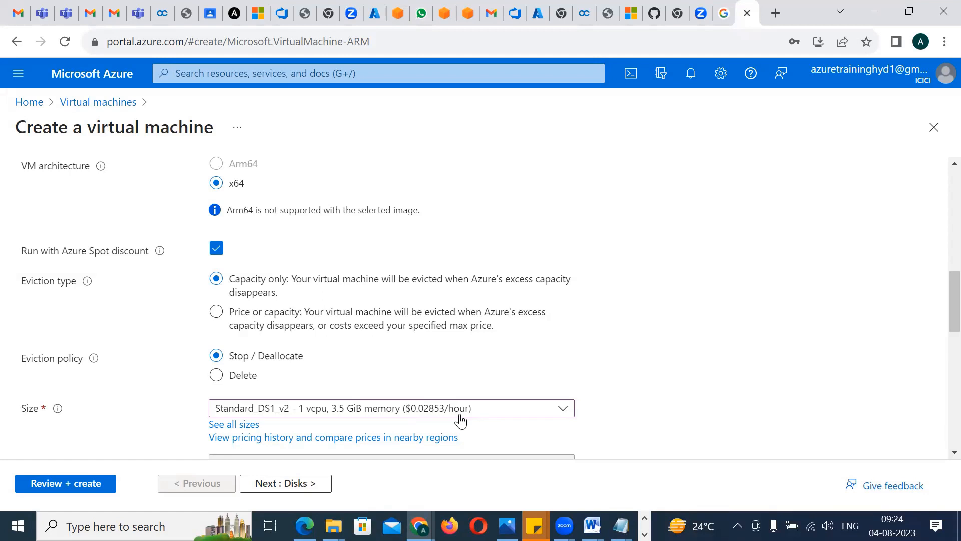
left_click(216, 252)
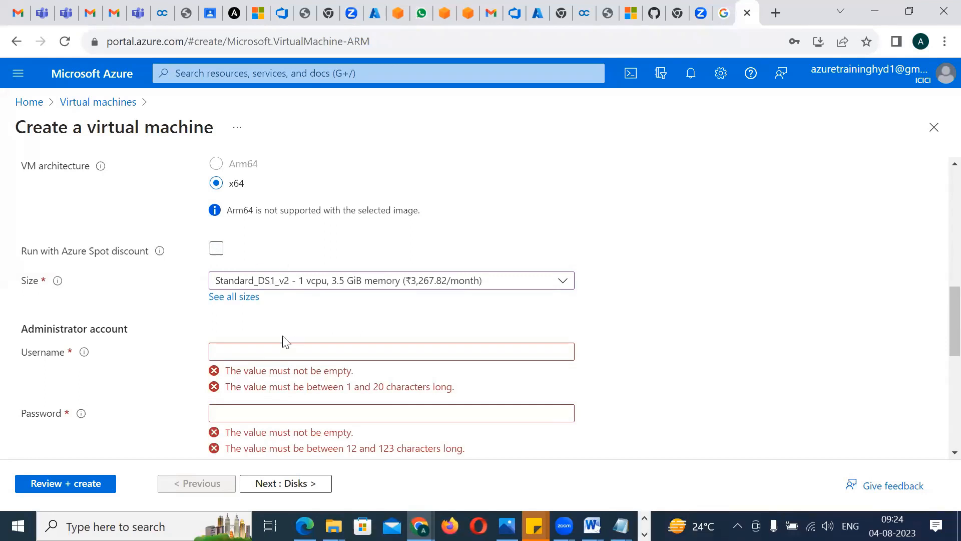
Select Standard_DS1_v2 from the recently used sizes and enter the administrator account's username
left_click(295, 285)
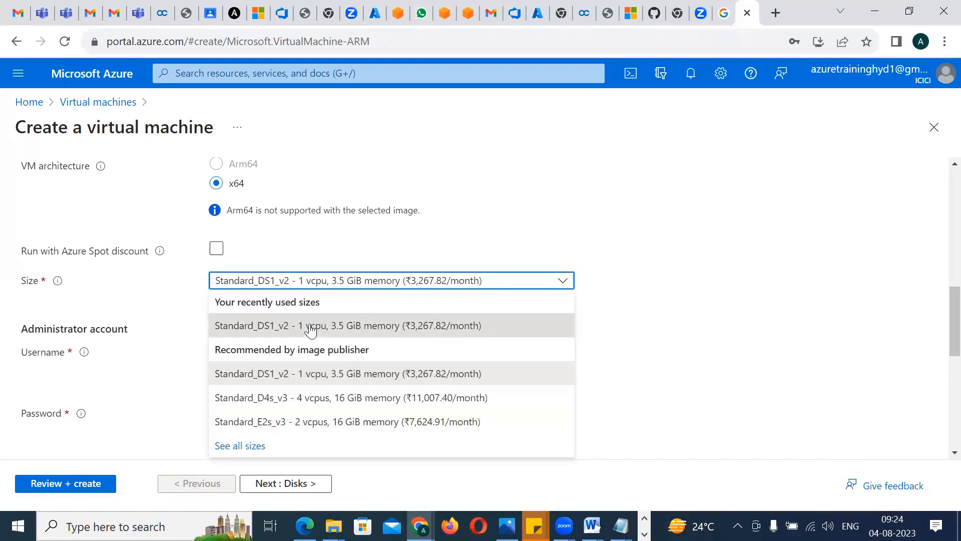
left_click(311, 330)
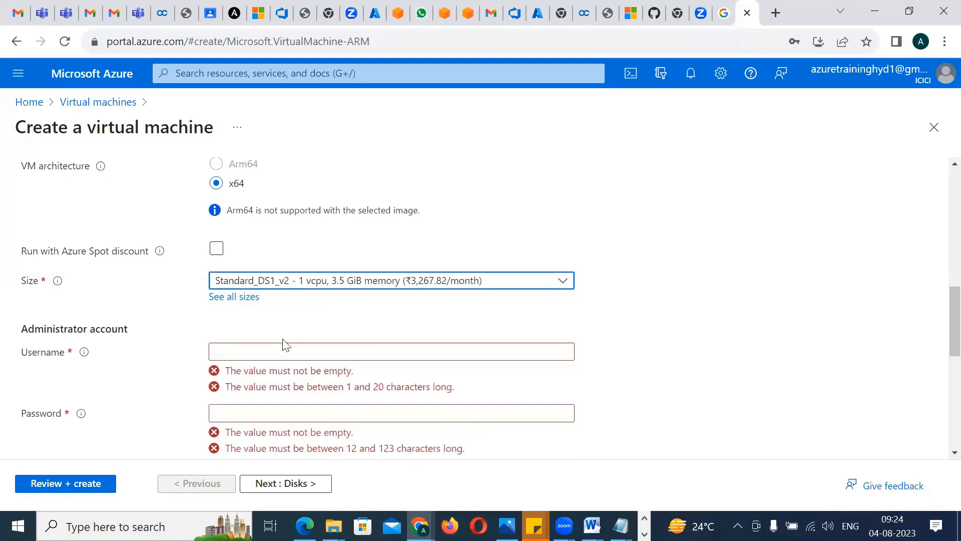
left_click(249, 350)
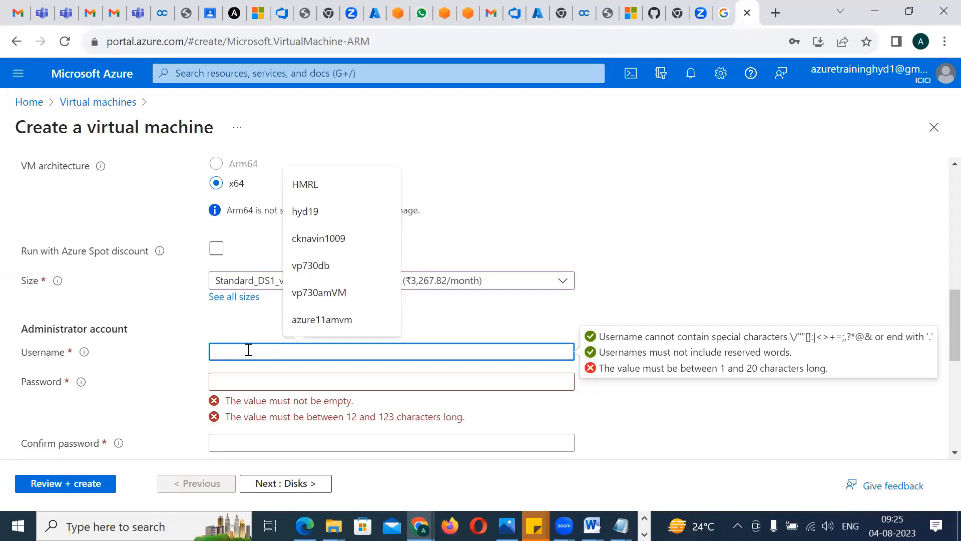
type("naveen")
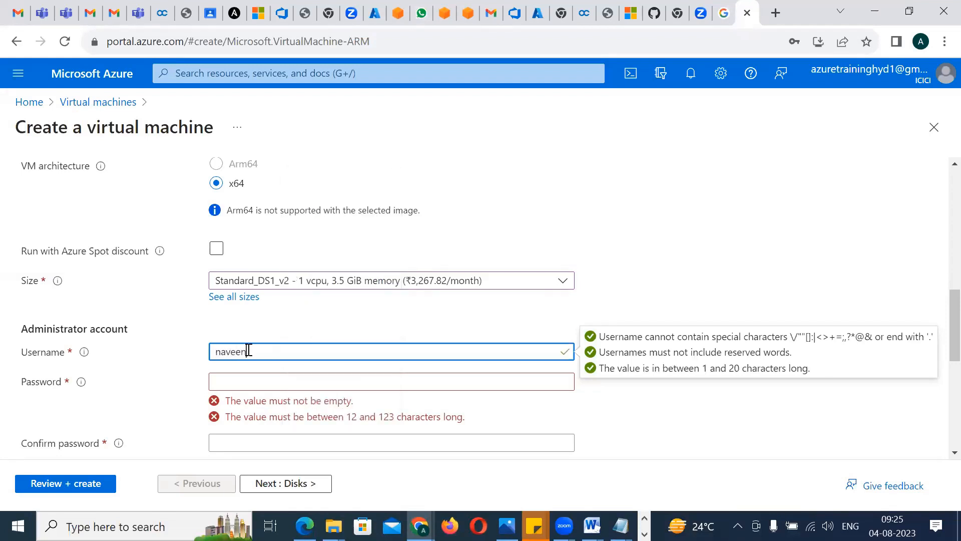
type("m1")
Enter the administrator account's password and repeat it in the Confirm password field
left_click(279, 380)
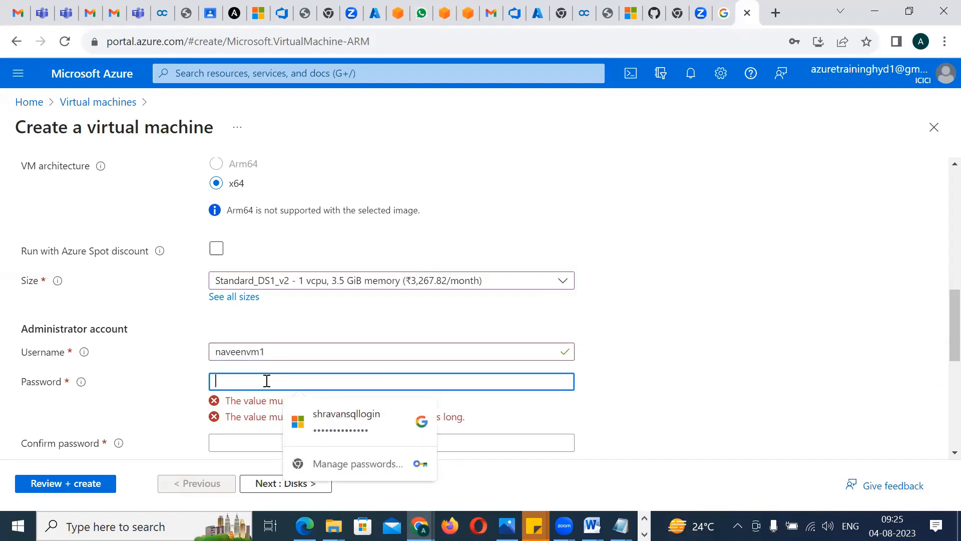
type("•••••")
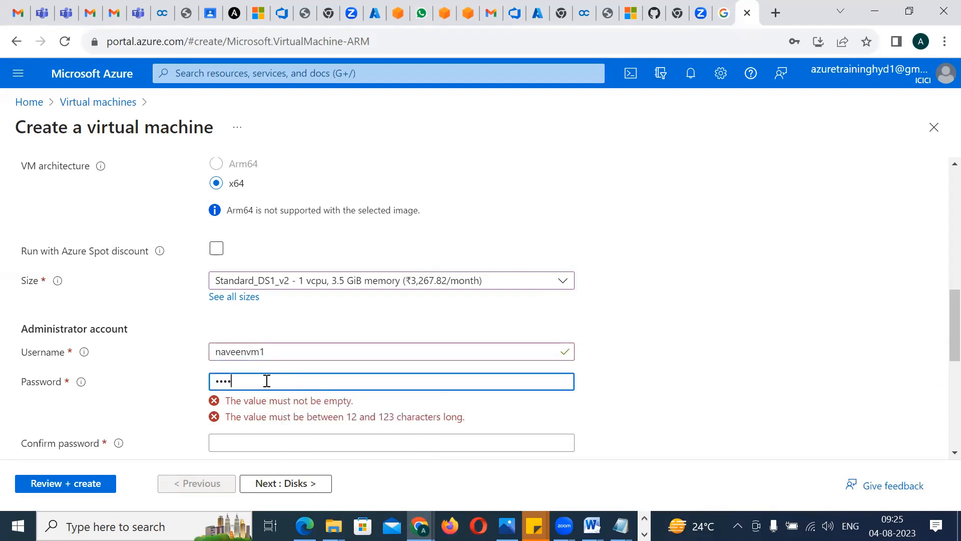
type("••••••")
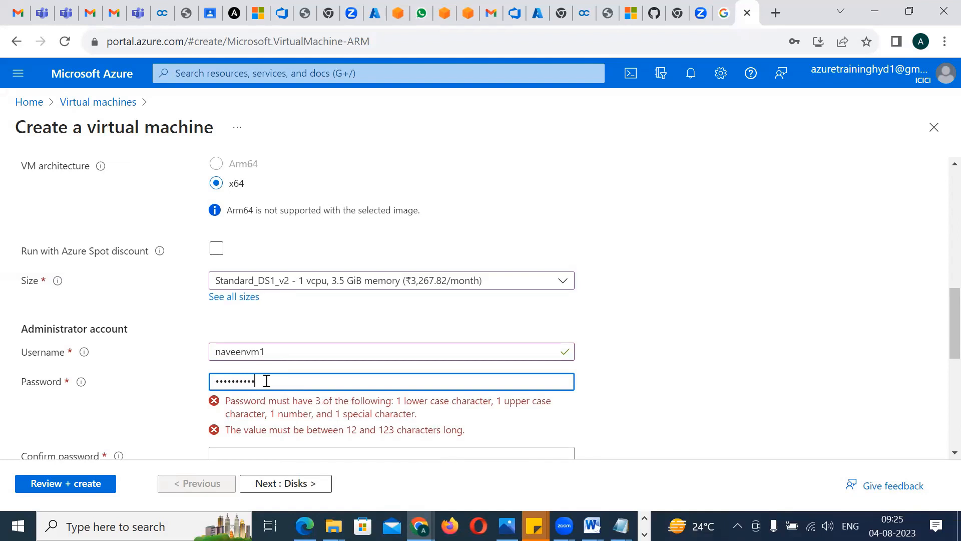
key("BackSpace")
key("BackSpace")
key("BackSpace")
key("BackSpace")
key("BackSpace")
key("BackSpace")
key("BackSpace")
key("BackSpace")
key("BackSpace")
key("BackSpace")
key("BackSpace")
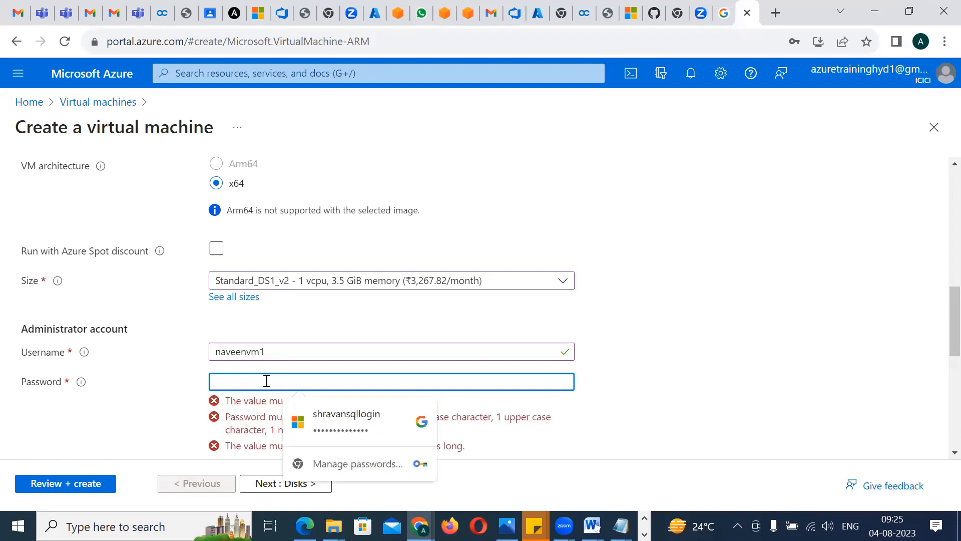
type("••••••••••••")
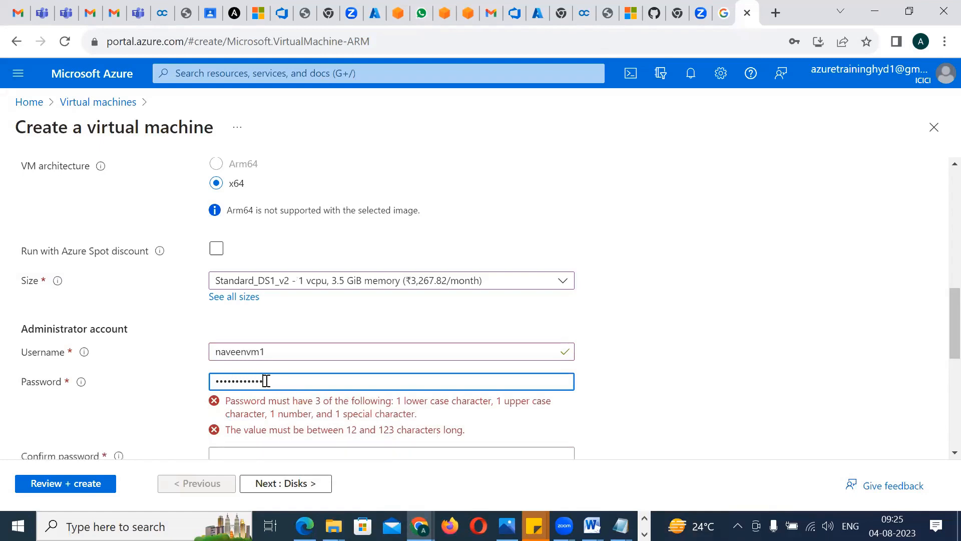
left_click(257, 414)
type("•••••")
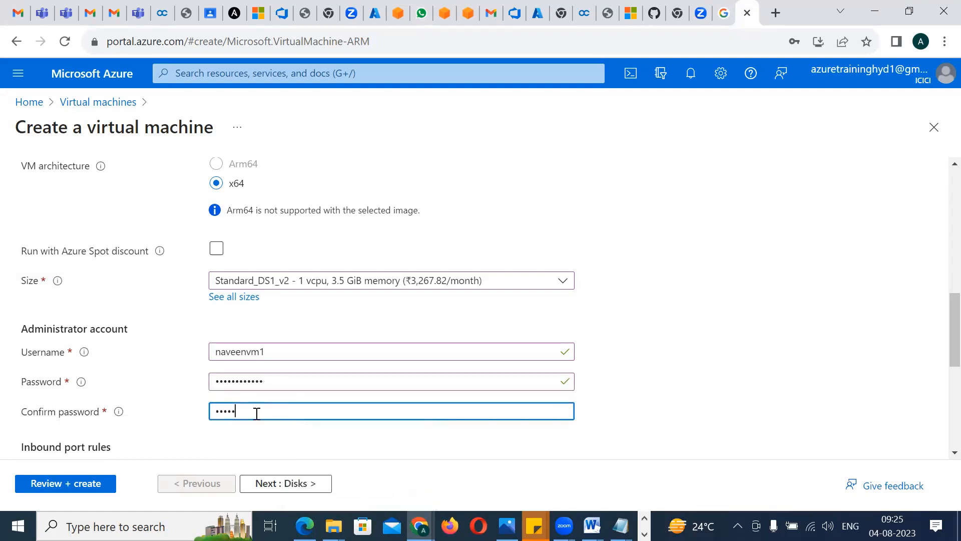
type("•••••••")
Switch to Sticky Notes and insert two blank lines below the Powershell entry in the Azure topics note
left_click(534, 526)
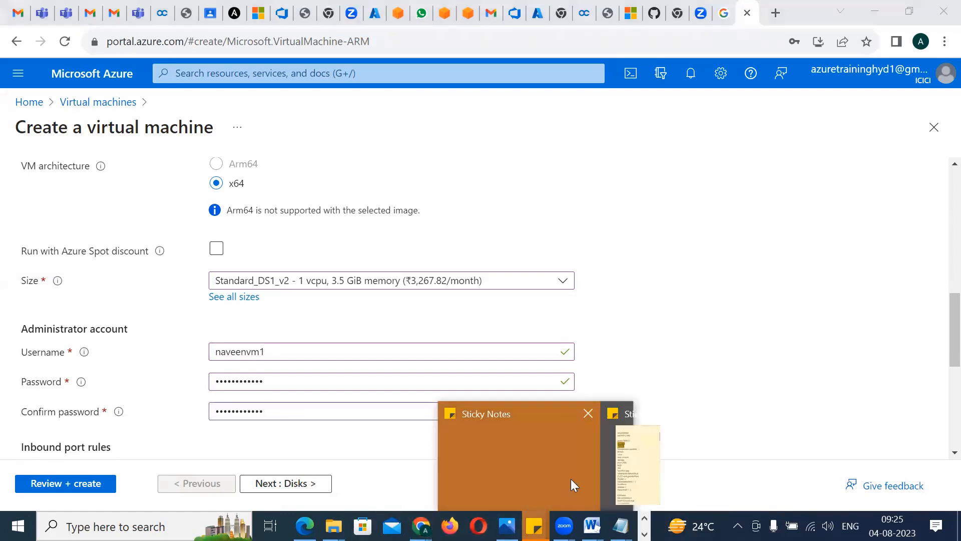
left_click(618, 479)
left_click(183, 377)
key("Down")
key("Down")
key("Down")
key("Up")
key("Up")
key("Up")
key("Up")
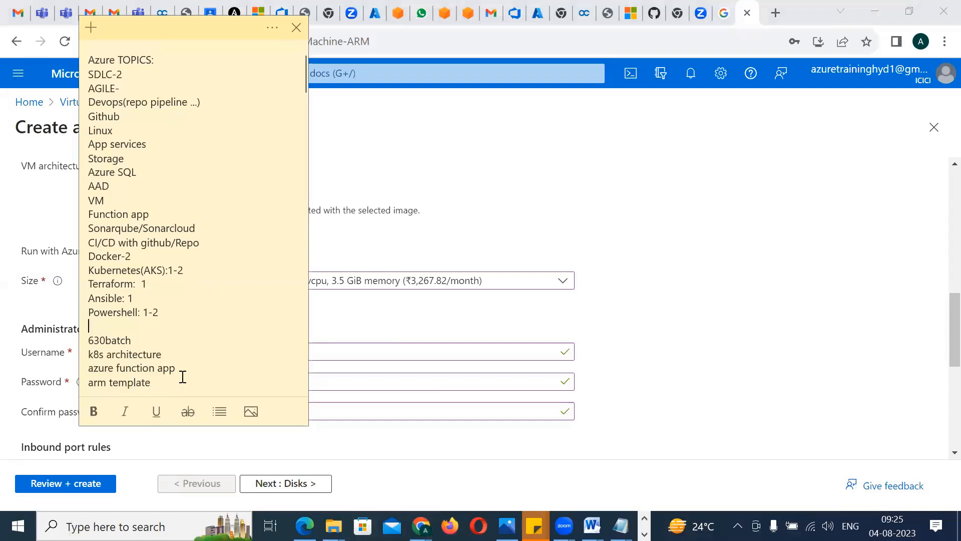
key("Return")
key("Return")
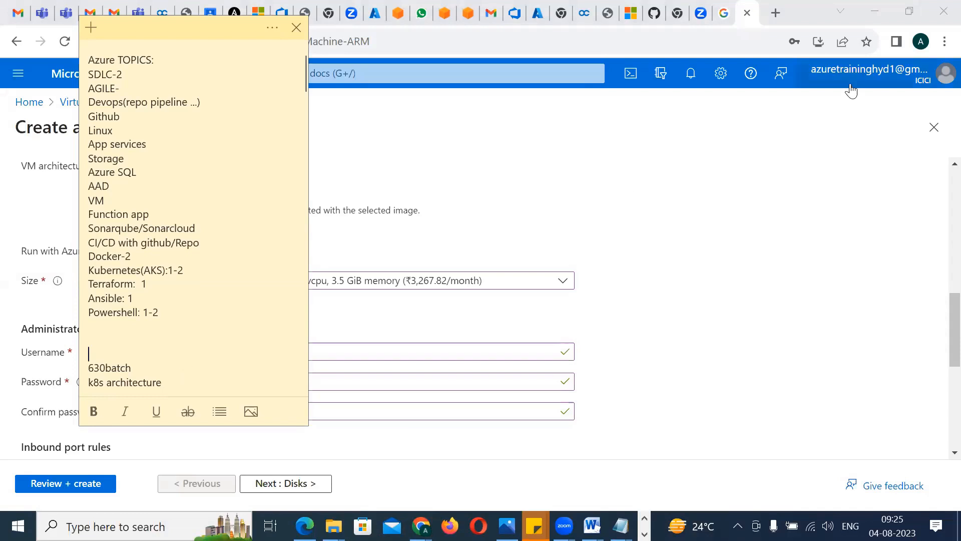
mouse_move(851, 90)
left_click(402, 90)
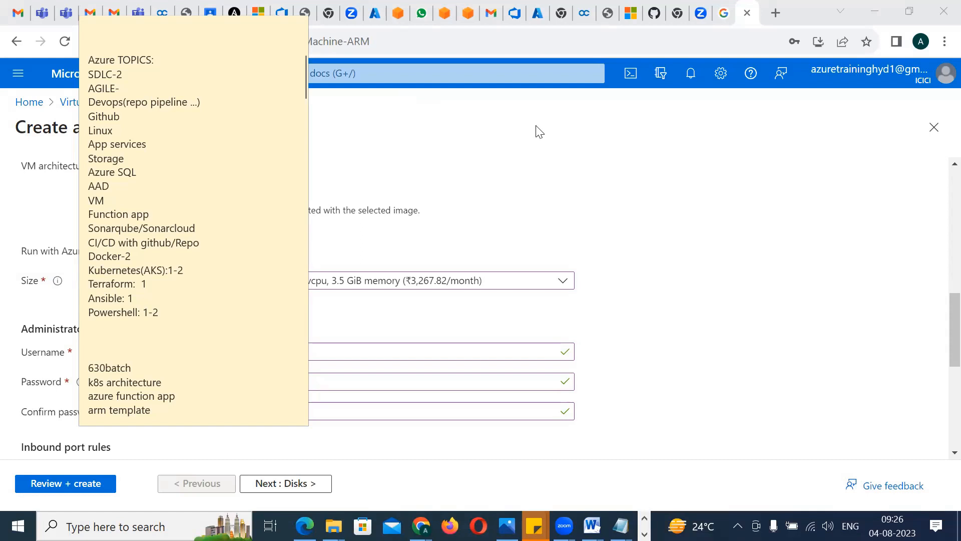
Copy the administrator username into the blank area of the sticky note, write the account password beneath it, and return to the Azure portal
left_click(132, 337)
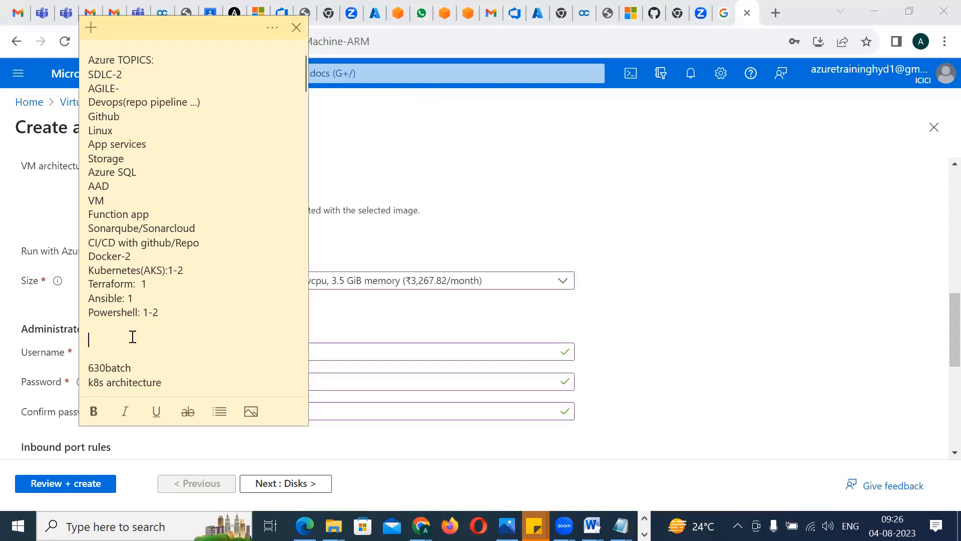
left_click(340, 349)
double_click(342, 350)
key("ctrl+c")
key("alt+Tab")
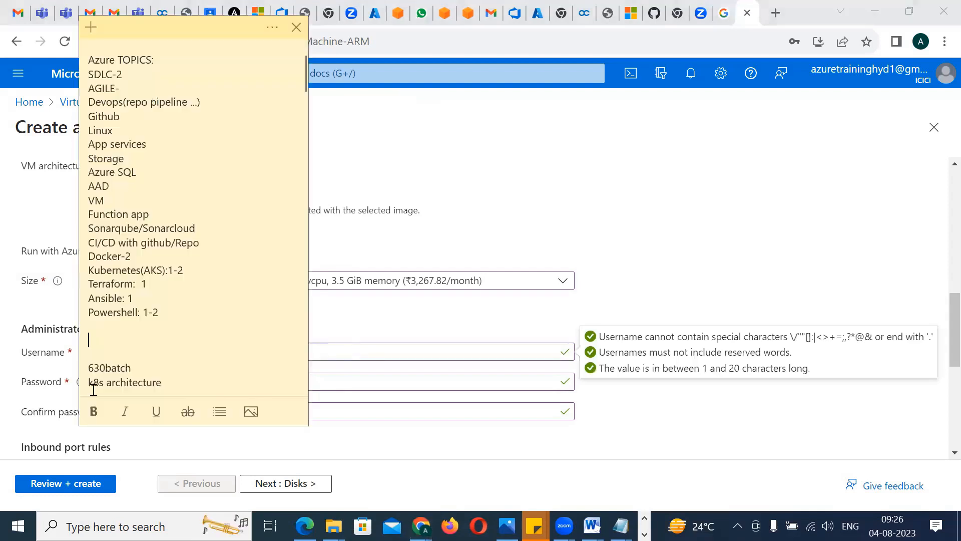
key("ctrl+v")
key("Return")
type("Az")
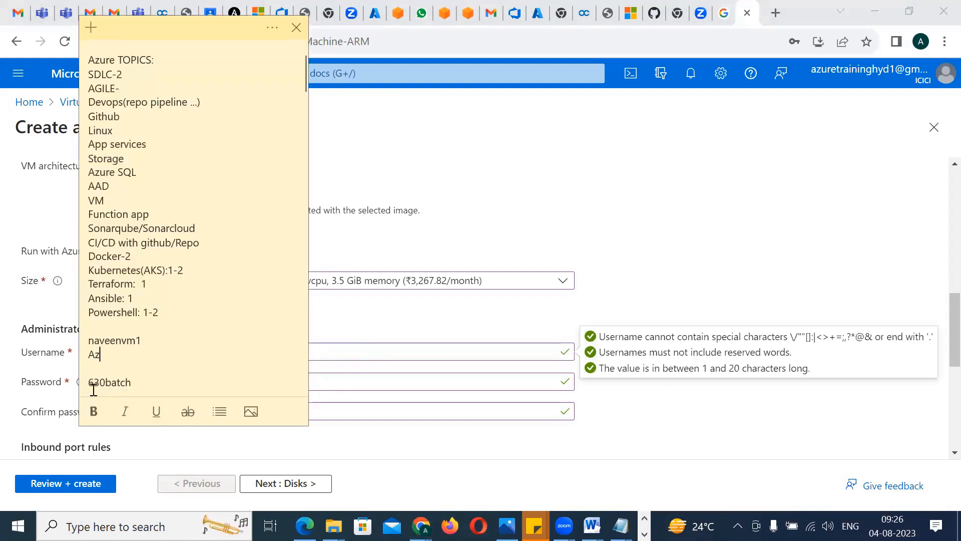
type("ure@123456")
left_click(620, 246)
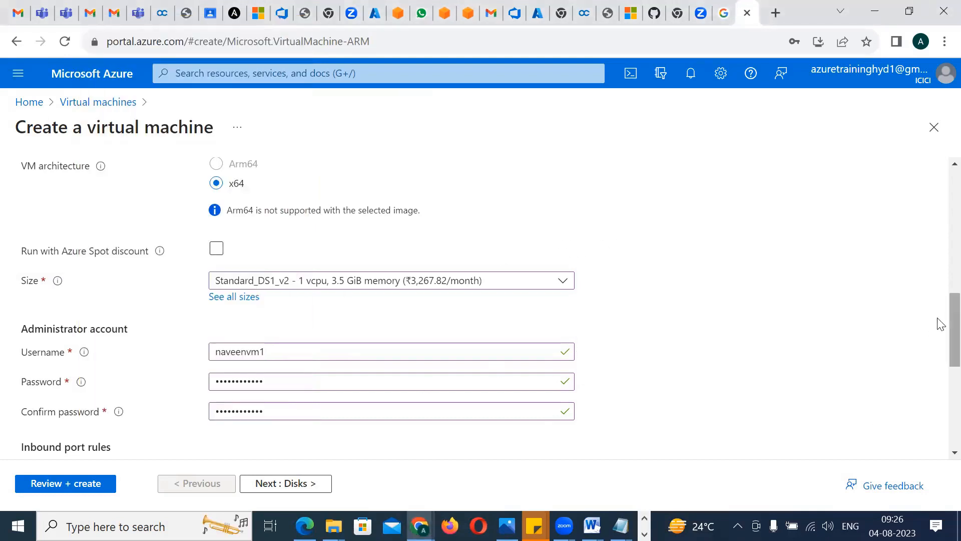
Add HTTP (80) to the allowed inbound ports and confirm the eligible Windows 10/11 license with multi-tenant hosting rights
scroll(940, 331, "down", 5)
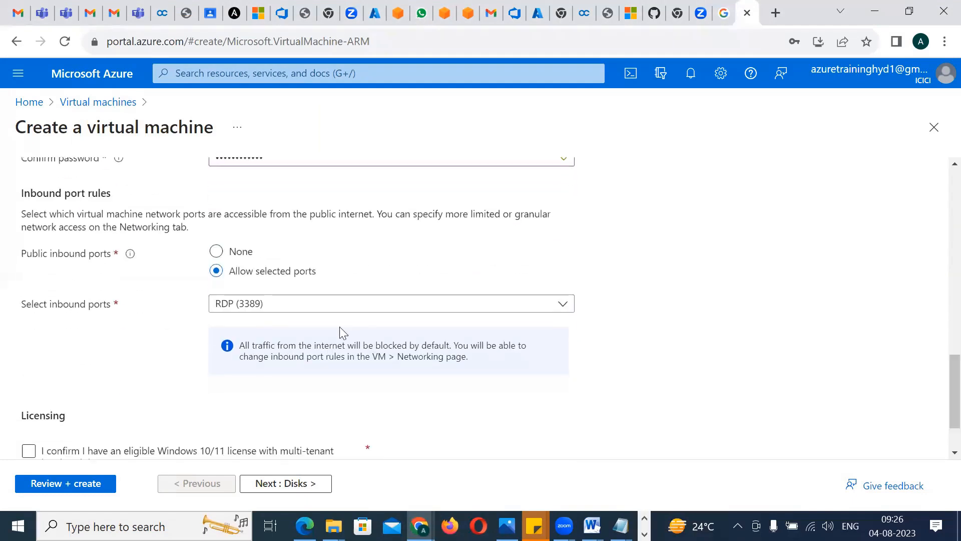
left_click(300, 307)
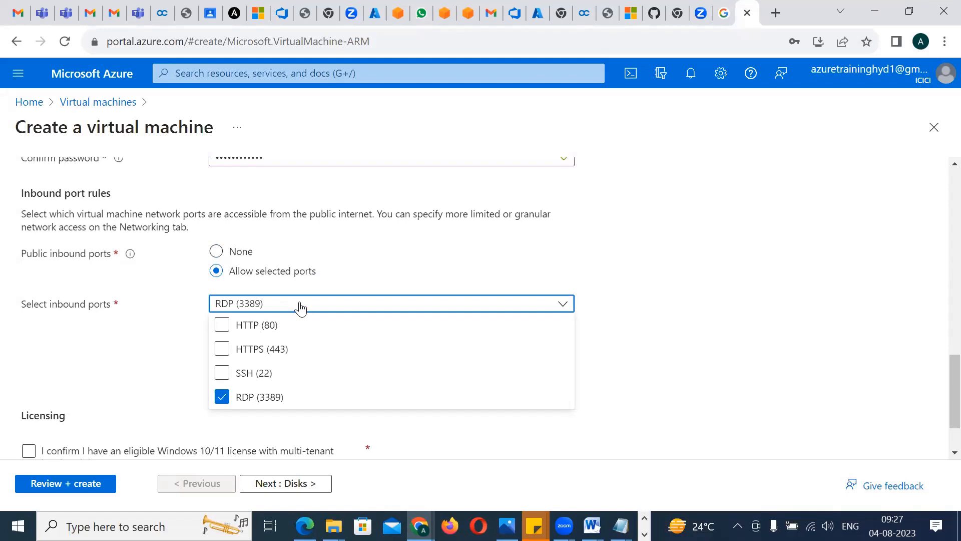
left_click(232, 326)
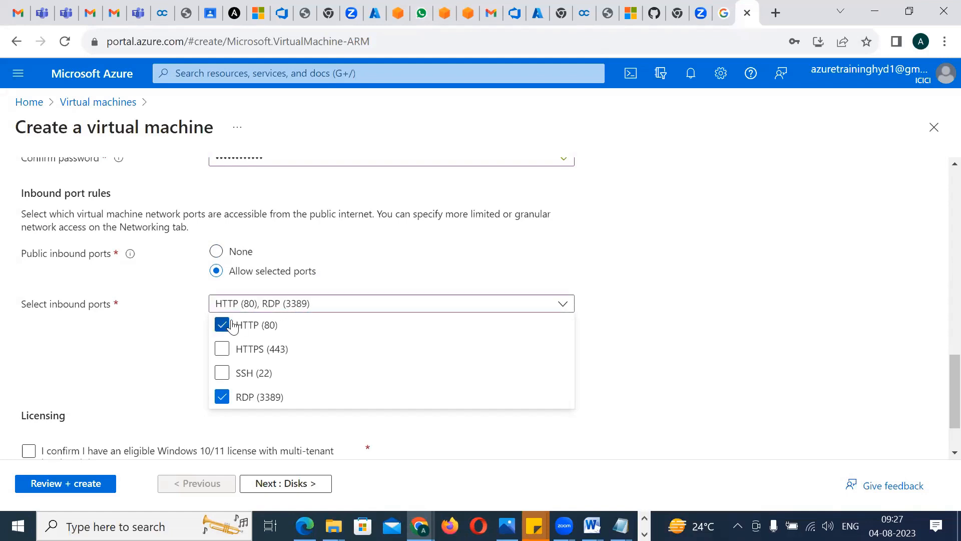
key("Tab")
key("space")
Add HTTPS (443) and SSH (22) to the virtual machine's allowed inbound ports
left_click(238, 297)
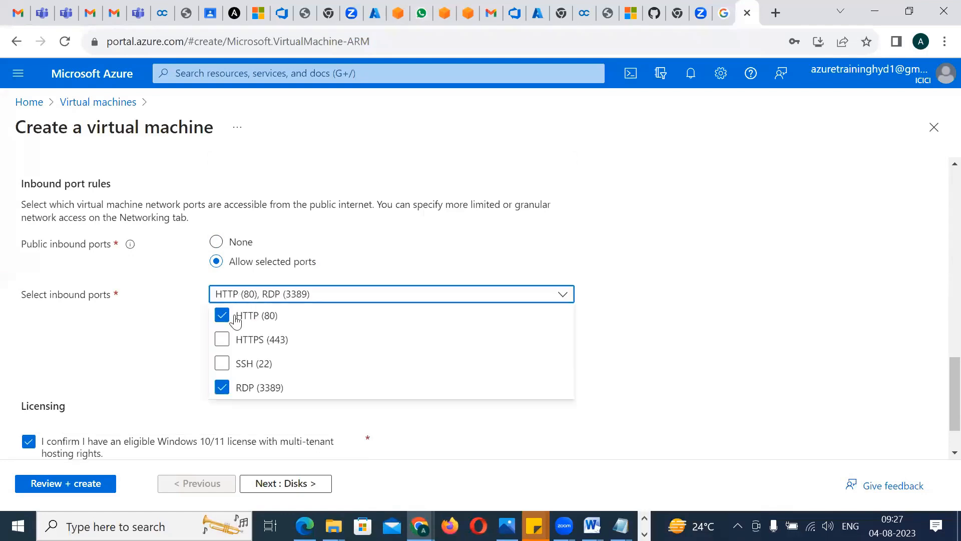
left_click(223, 340)
left_click(221, 364)
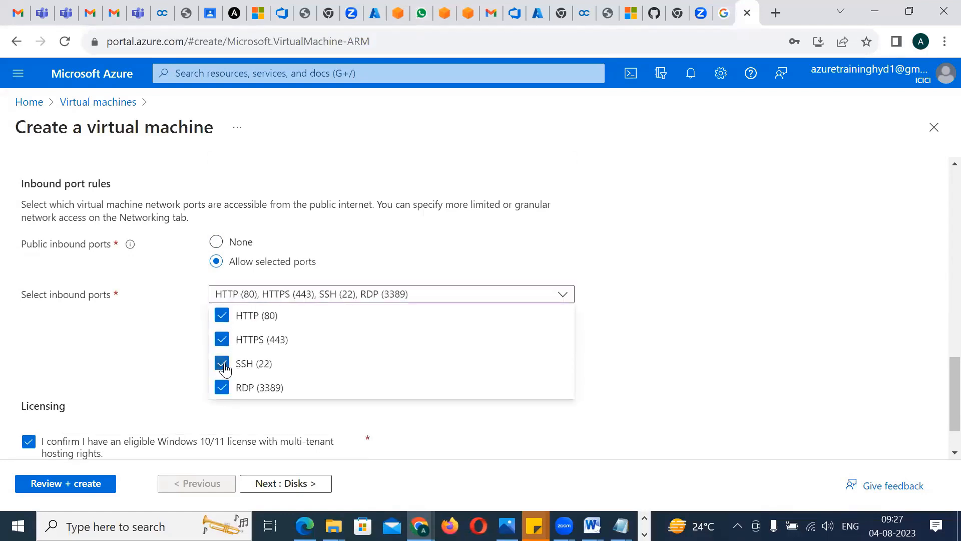
left_click(713, 386)
scroll(940, 386, "down", 1)
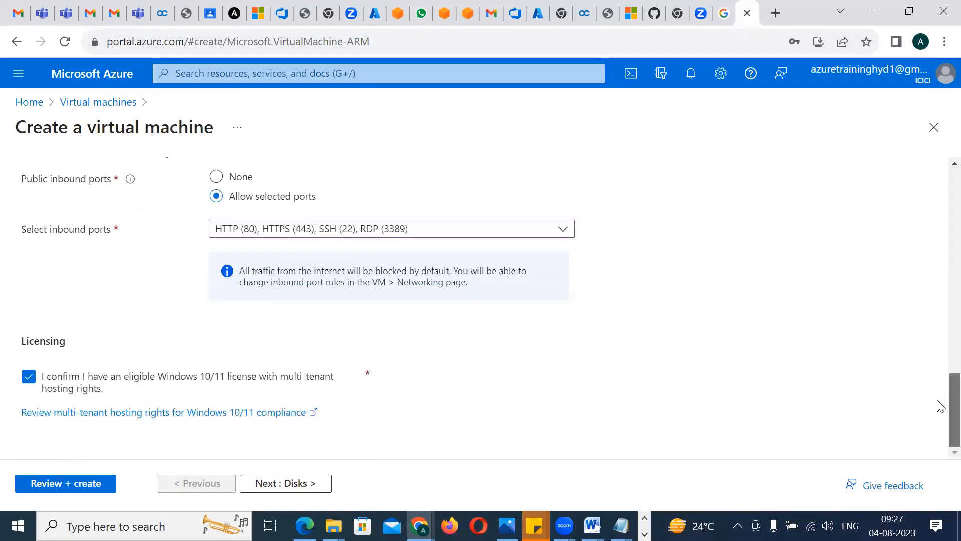
Keep the default disk, networking, management, monitoring, advanced and tag settings, and submit the reviewed virtual machine configuration for creation
left_click(270, 484)
left_click(270, 484)
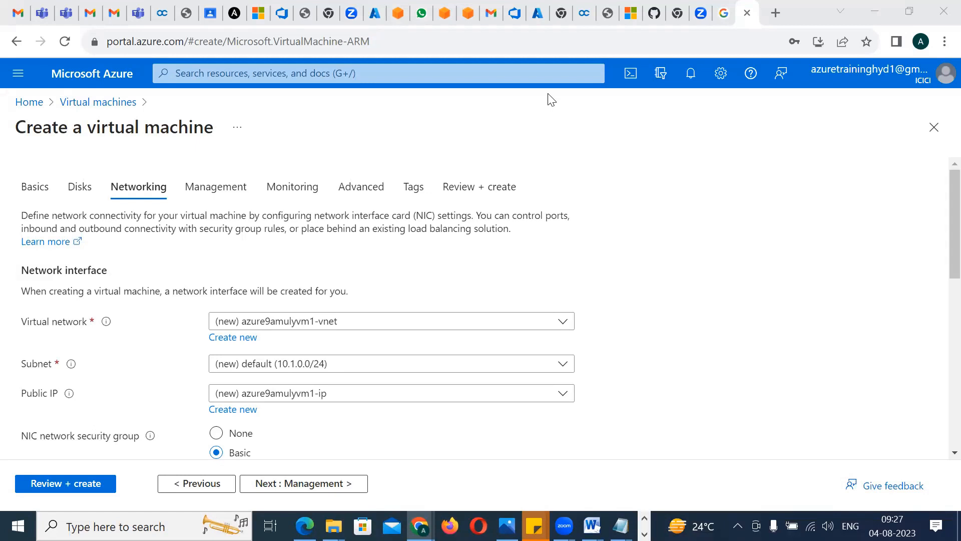
scroll(940, 270, "down", 2)
scroll(940, 270, "down", 9)
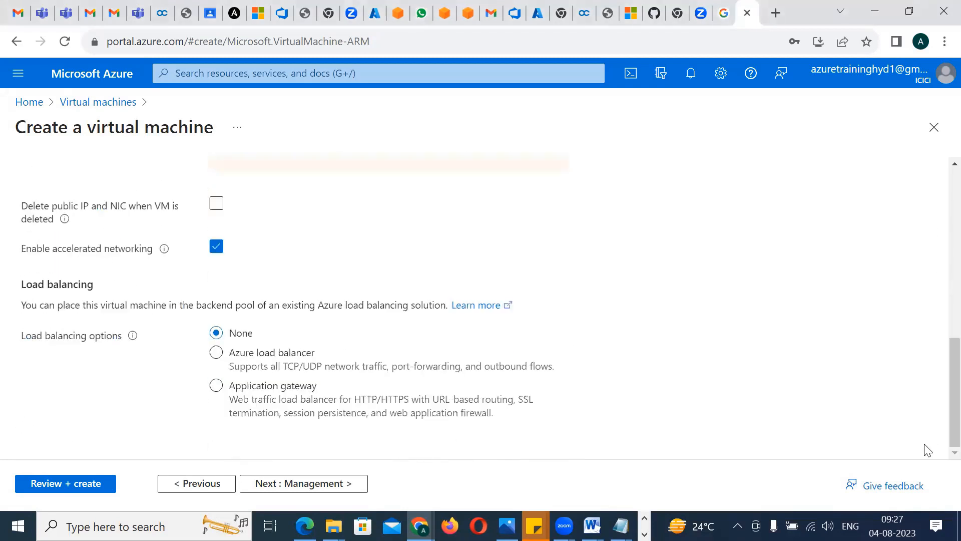
left_click(308, 490)
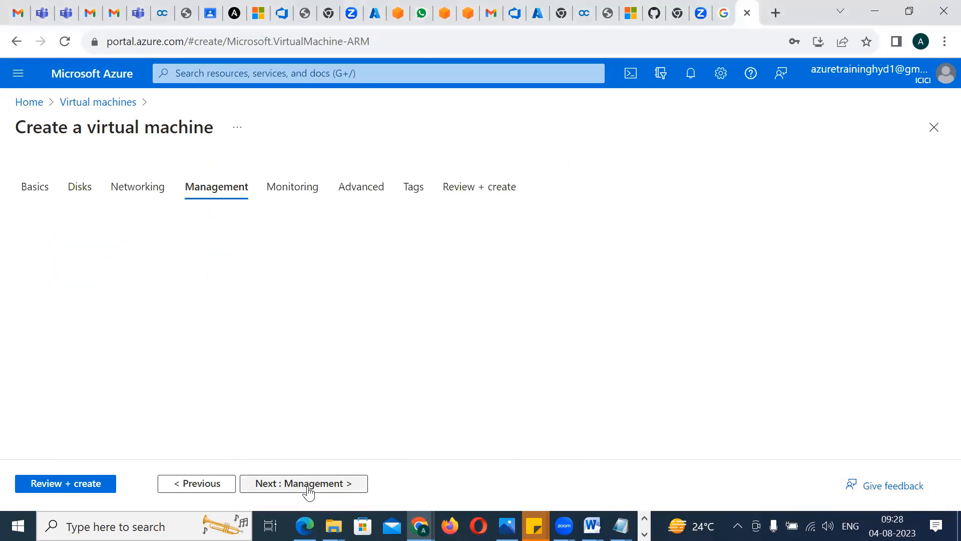
left_click(307, 489)
left_click(308, 491)
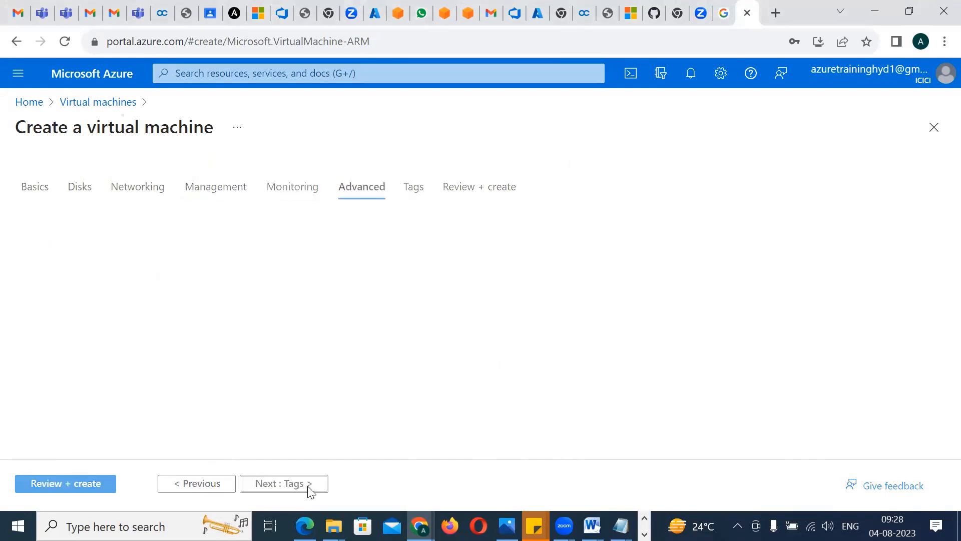
left_click(308, 490)
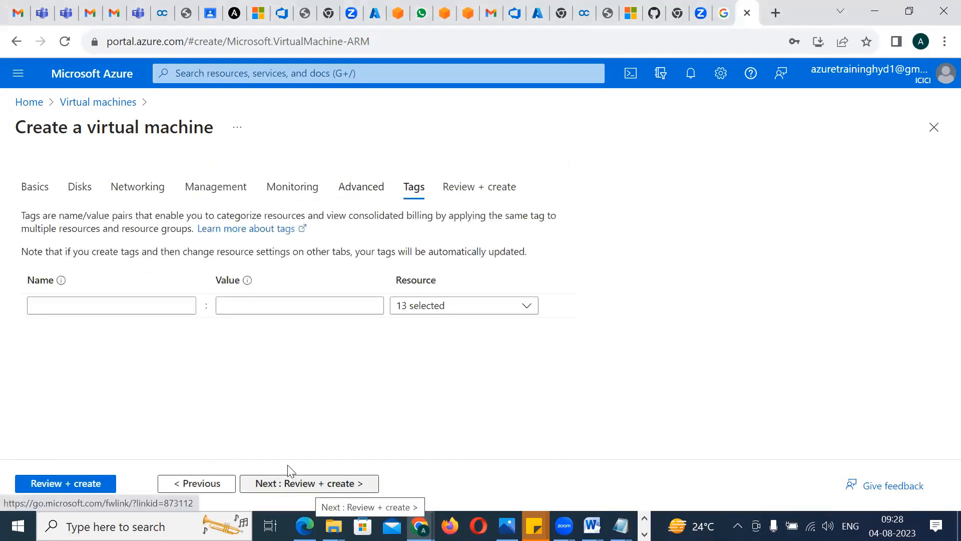
left_click(63, 486)
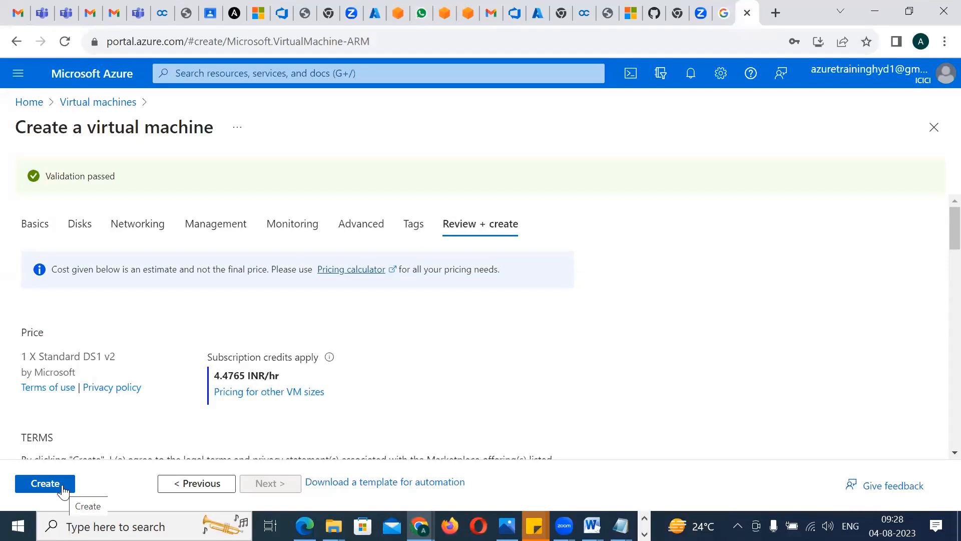
left_click(63, 492)
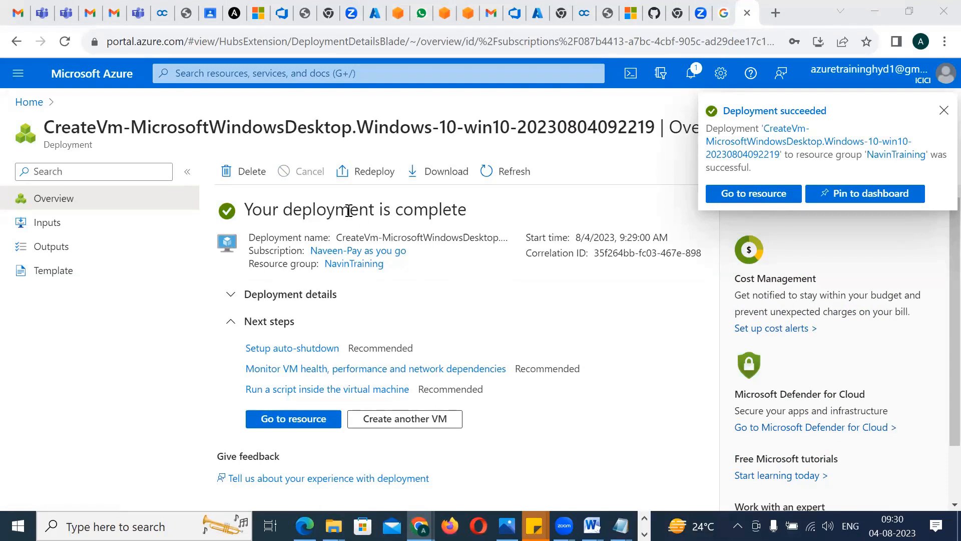
Inspect the list of resources in the completed deployment's details and open the deployed virtual machine's overview
left_click_drag(349, 210, 442, 214)
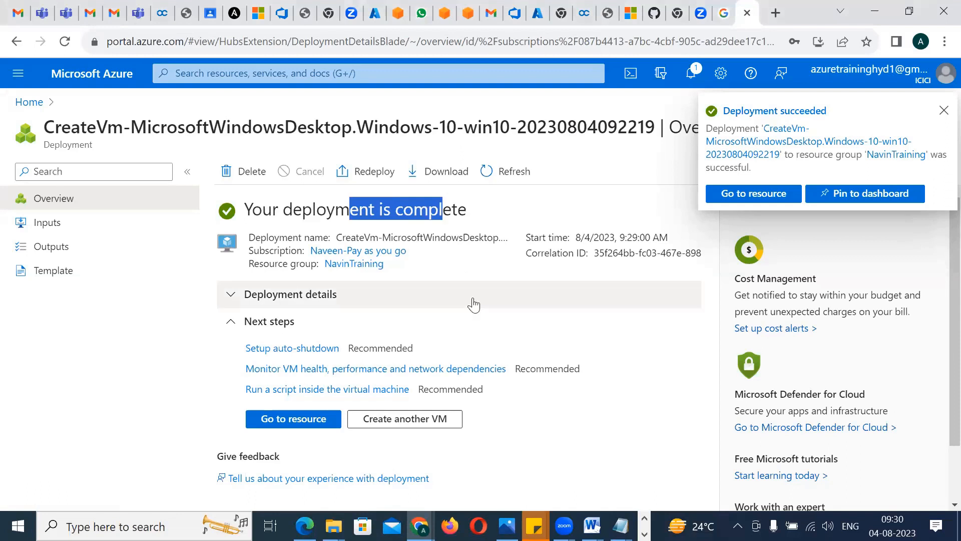
left_click(473, 303)
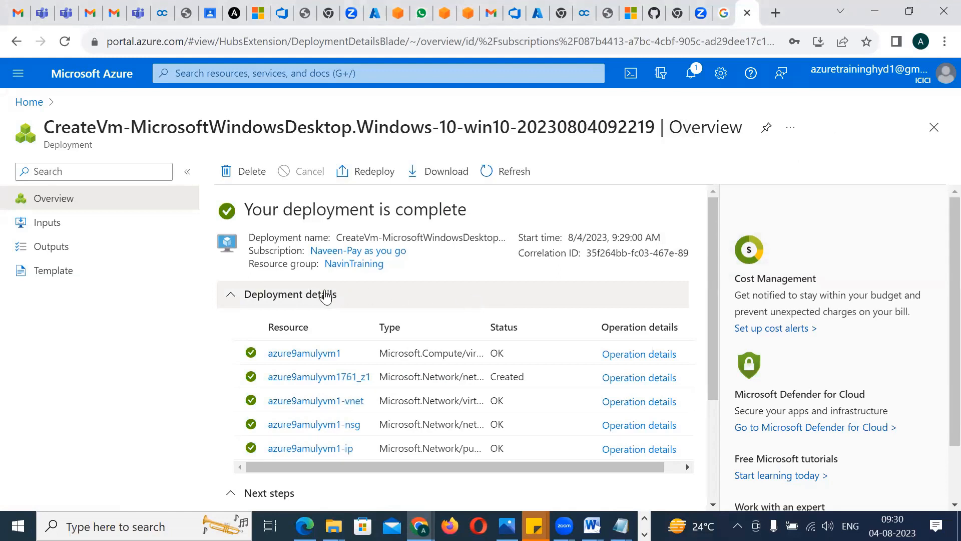
left_click(327, 295)
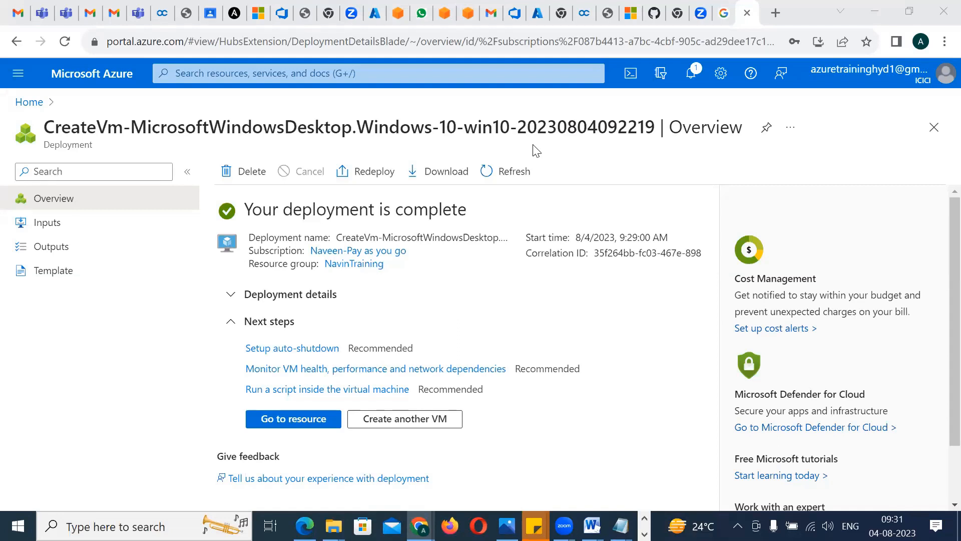
left_click(322, 418)
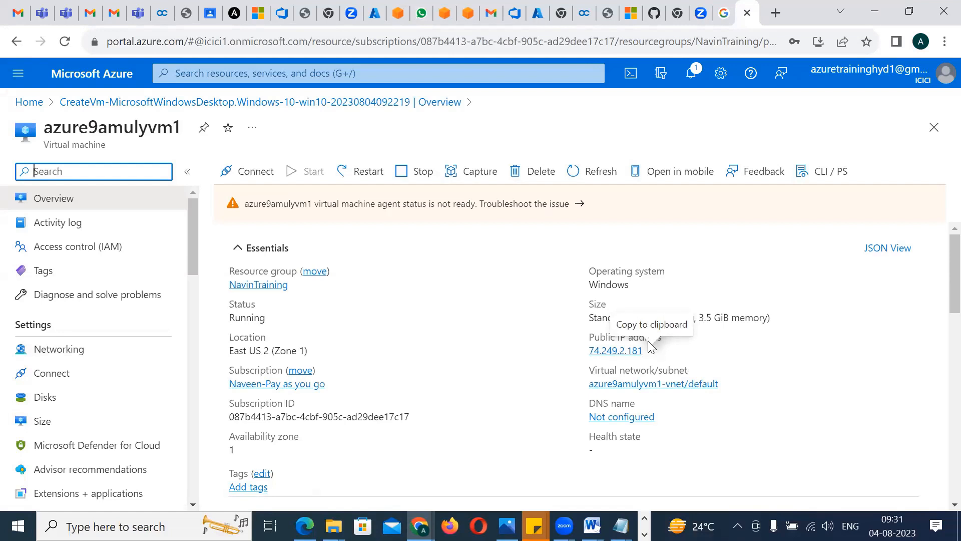
left_click(569, 150)
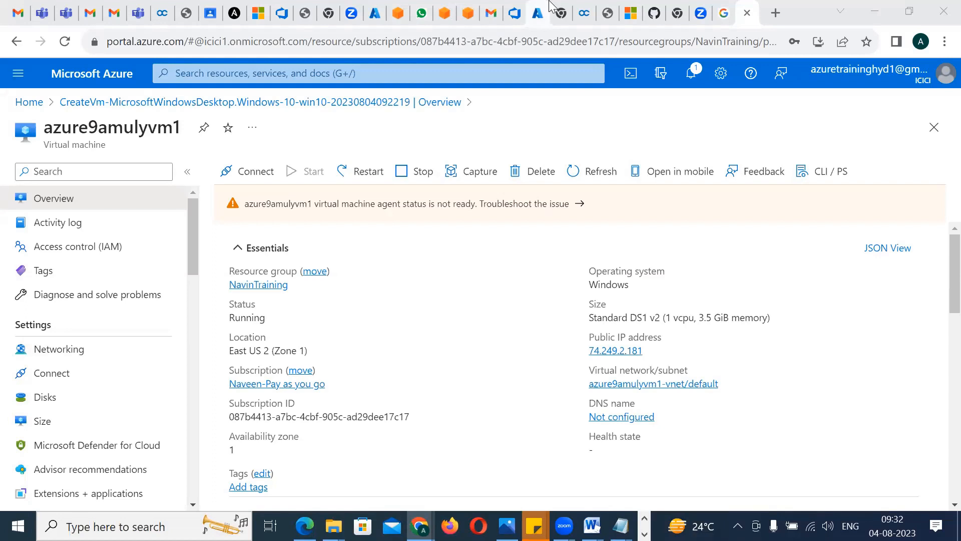
Return to the portal home page, reopen azure9amulyvm1 from the recent resources, and open its connection page
left_click(74, 79)
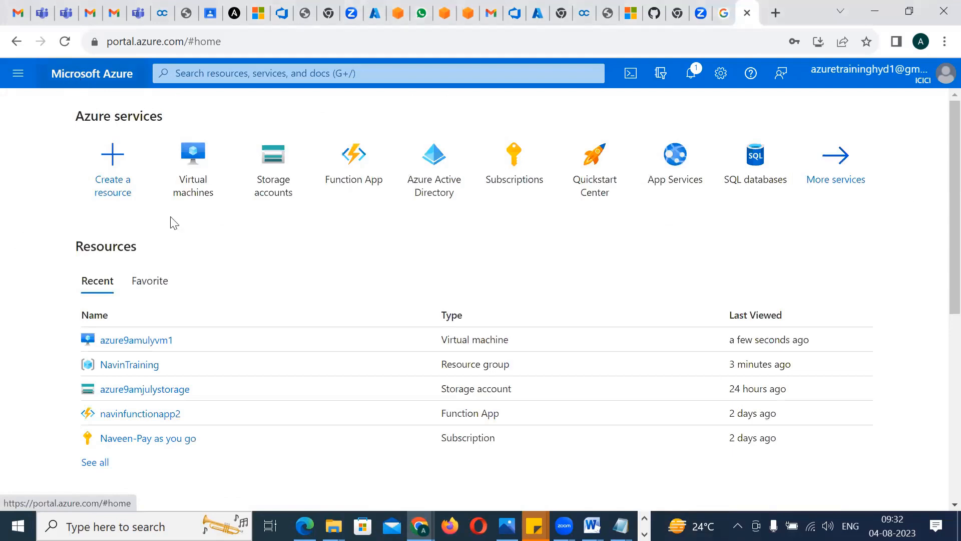
left_click(126, 340)
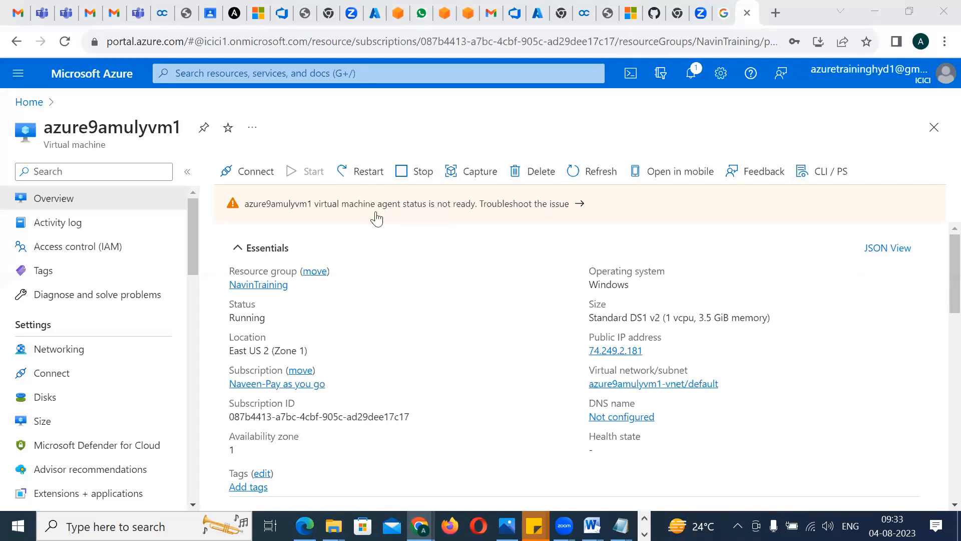
left_click(250, 183)
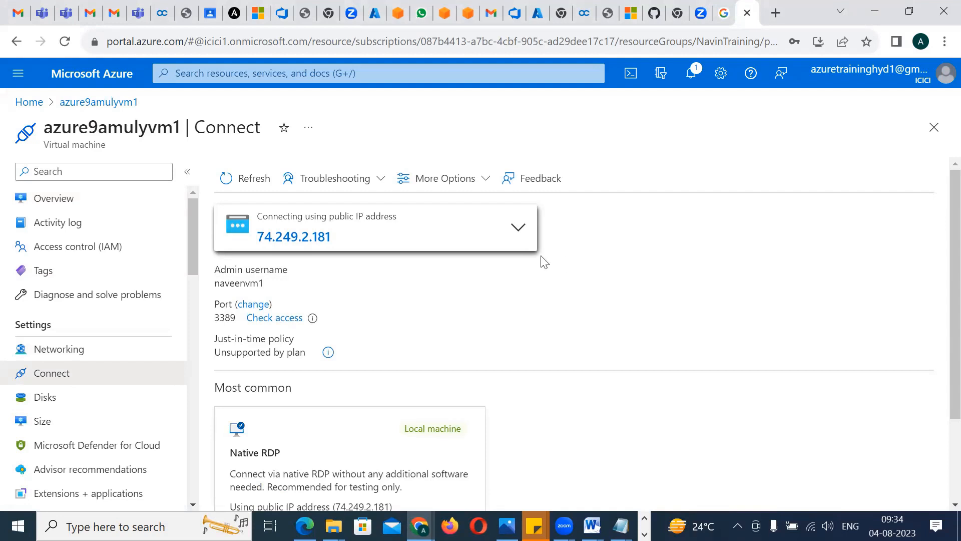
Examine the public and private IP connection choices, the additional connection methods, and the virtual machine's public IP address resource
left_click(513, 230)
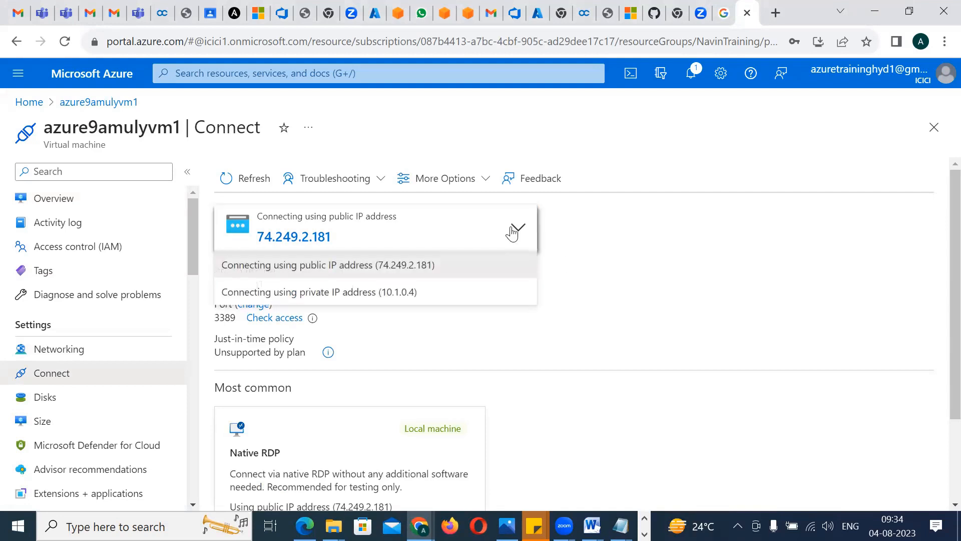
left_click(734, 241)
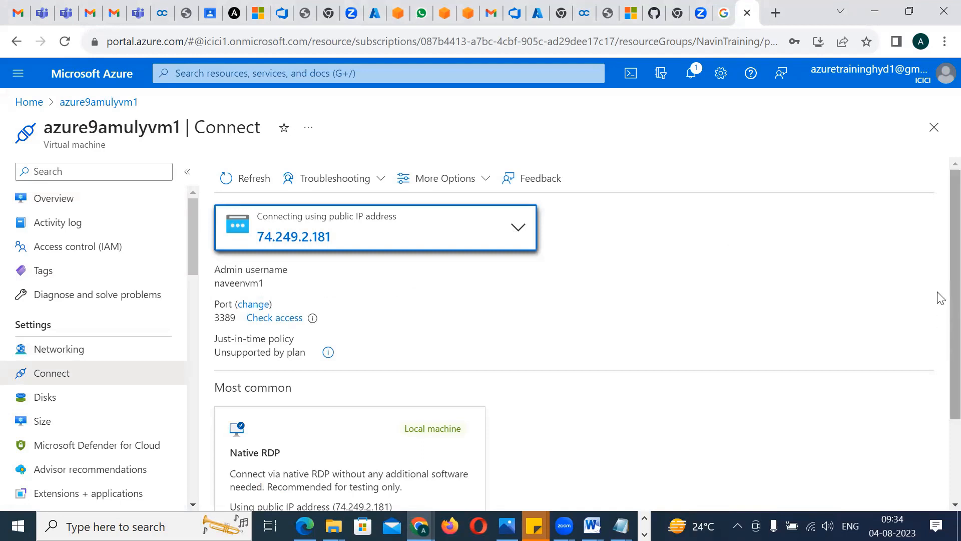
scroll(940, 350, "down", 2)
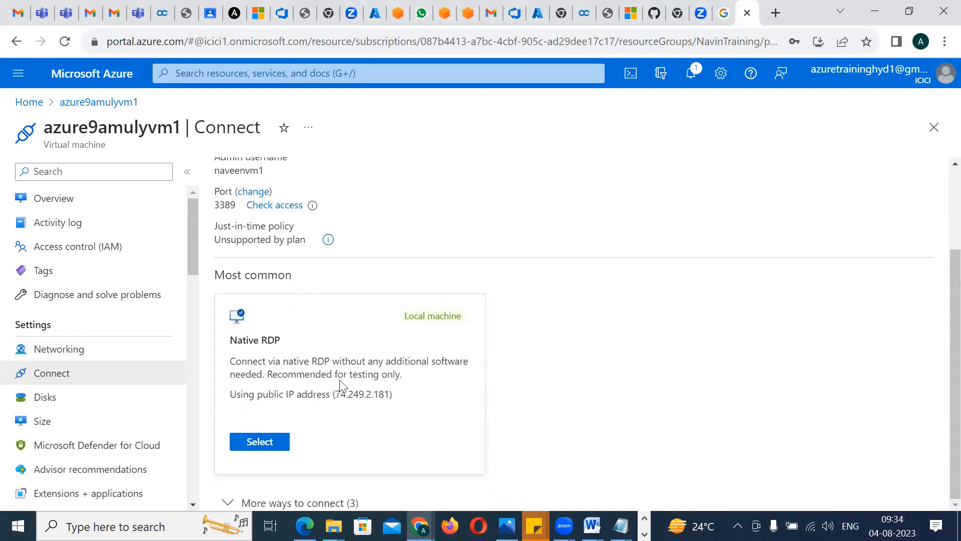
left_click(267, 502)
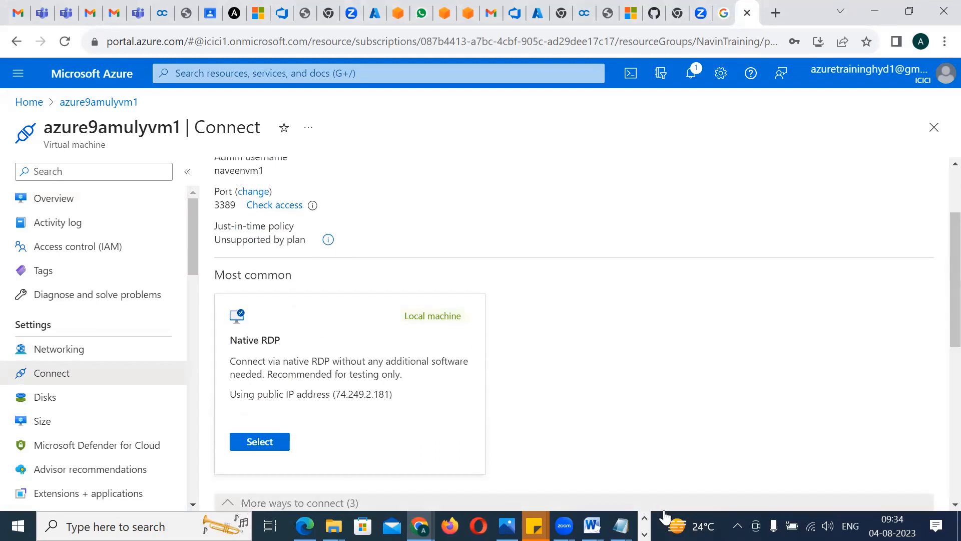
scroll(938, 436, "down", 4)
scroll(940, 447, "down", 2)
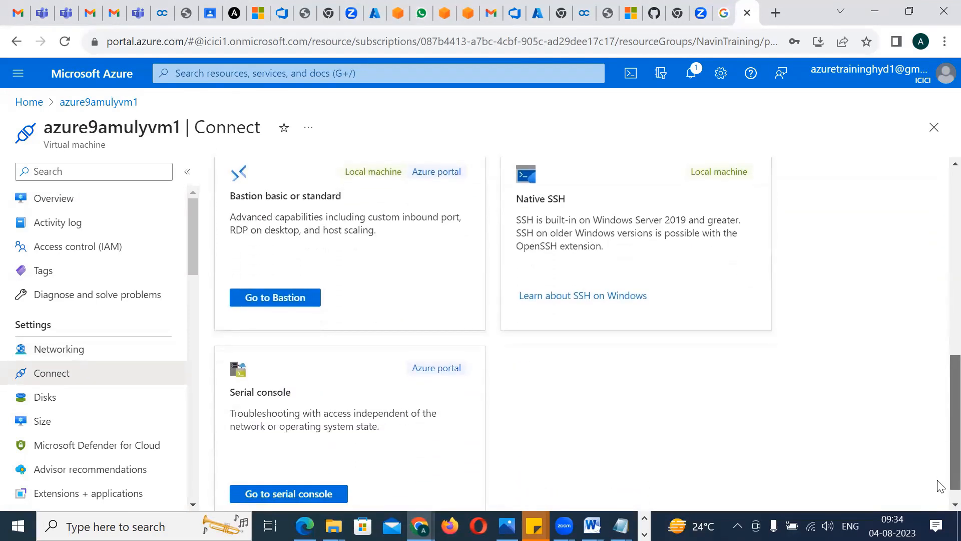
scroll(939, 478, "up", 1)
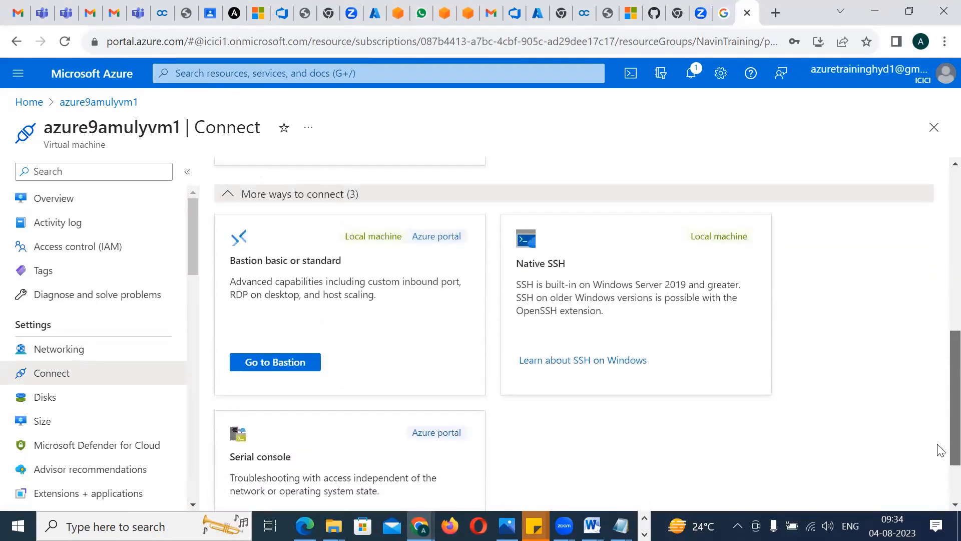
scroll(940, 449, "up", 4)
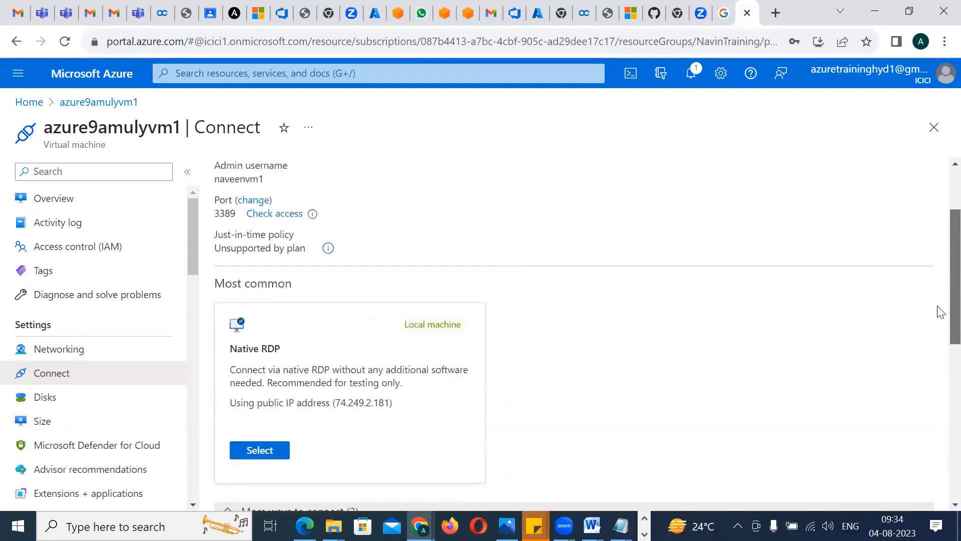
scroll(940, 311, "up", 2)
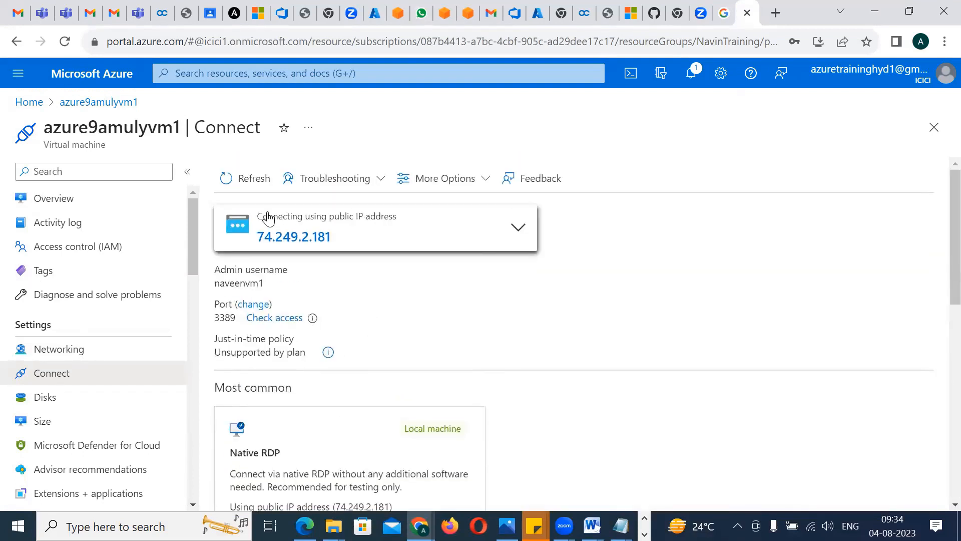
left_click(278, 237)
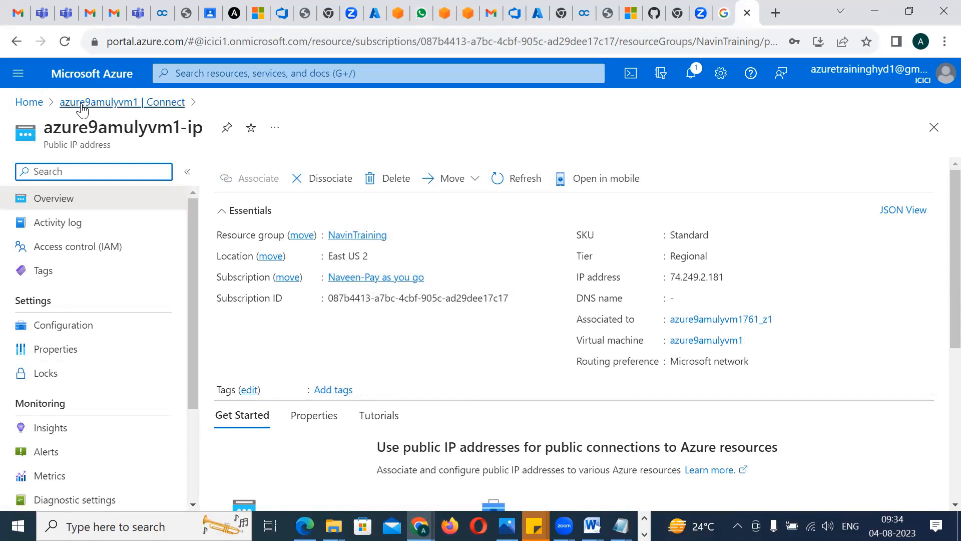
Open azure9amulyvm1 from the portal's list of virtual machines, restart it, and dismiss the restart notification
left_click(37, 105)
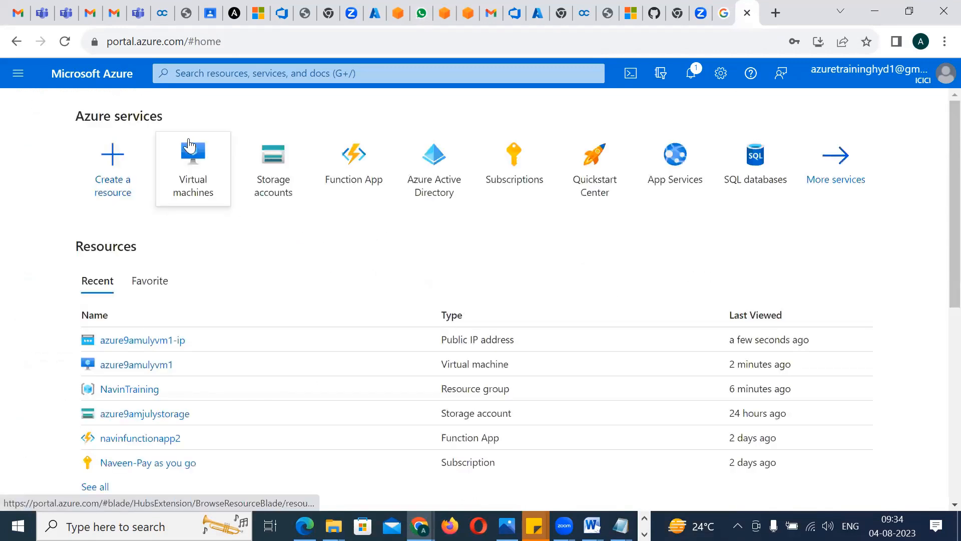
left_click(191, 145)
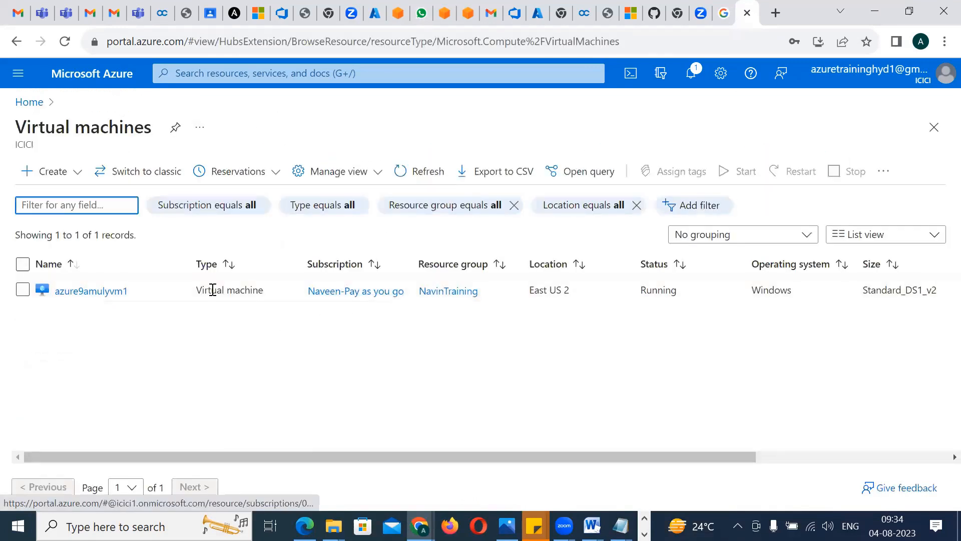
left_click(91, 294)
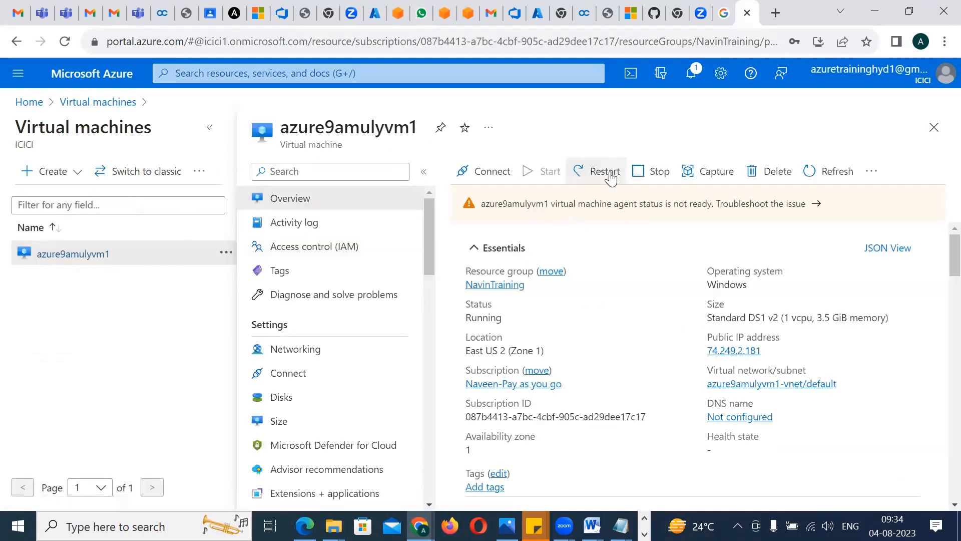
left_click(602, 171)
left_click(495, 254)
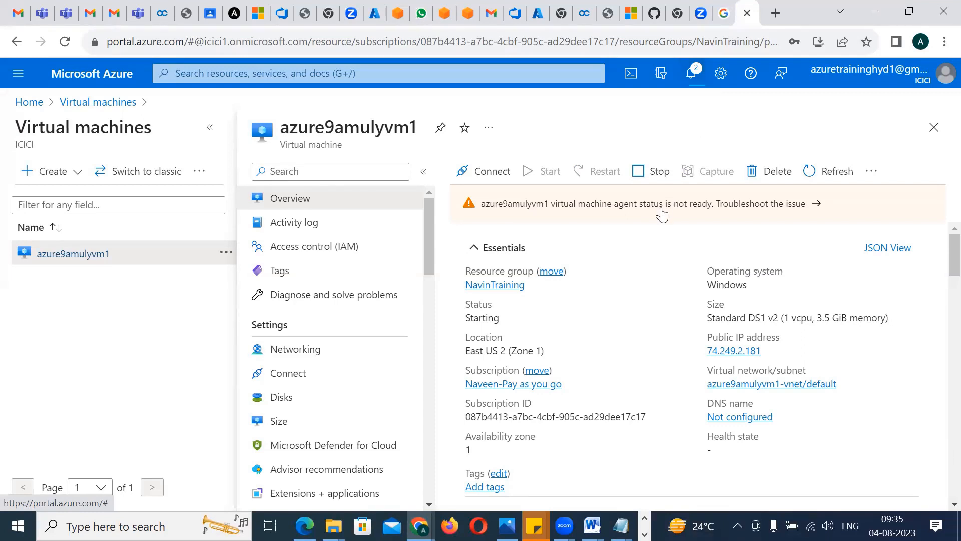
left_click_drag(470, 416, 617, 411)
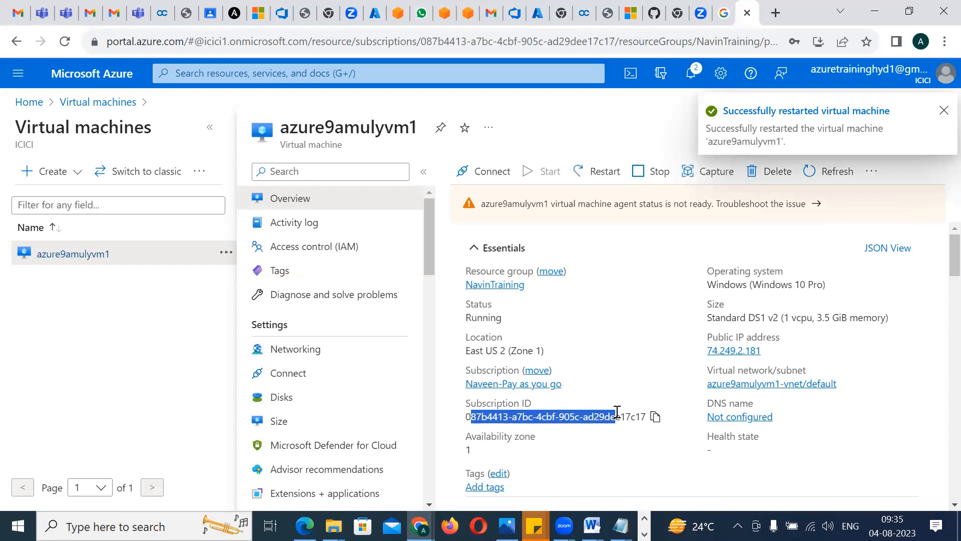
left_click(944, 111)
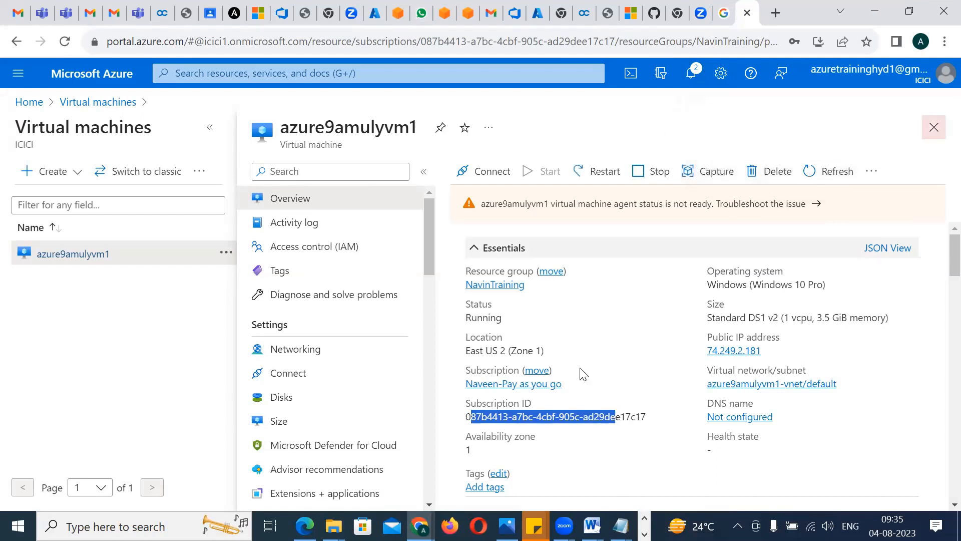
Open the Native RDP connection setup for azure9amulyvm1 and look through its prerequisites and RDP file instructions
left_click(294, 371)
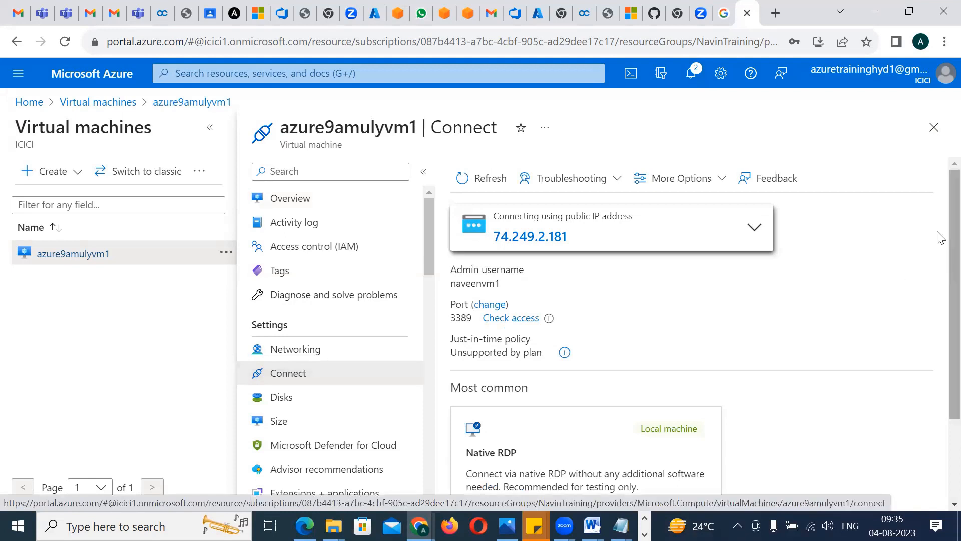
scroll(939, 265, "down", 2)
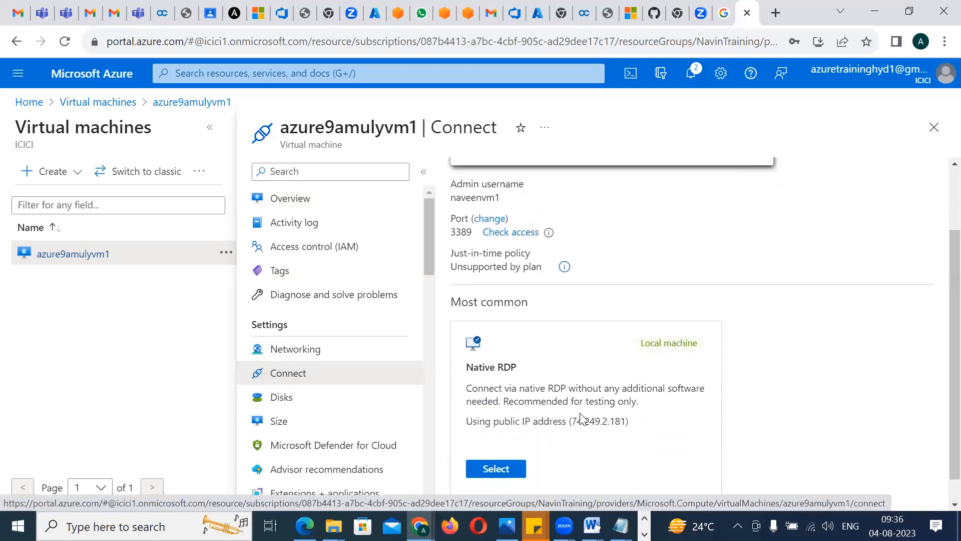
left_click(496, 469)
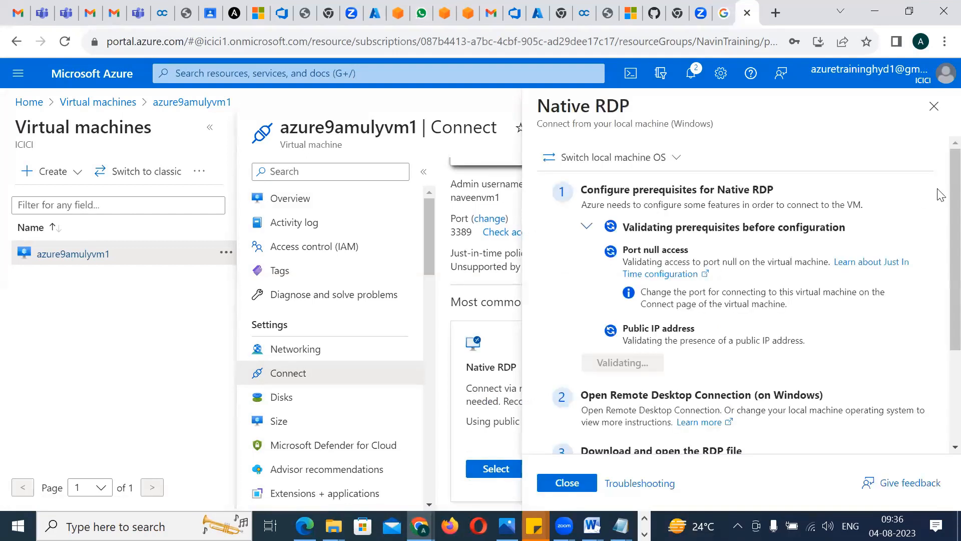
scroll(939, 226, "down", 2)
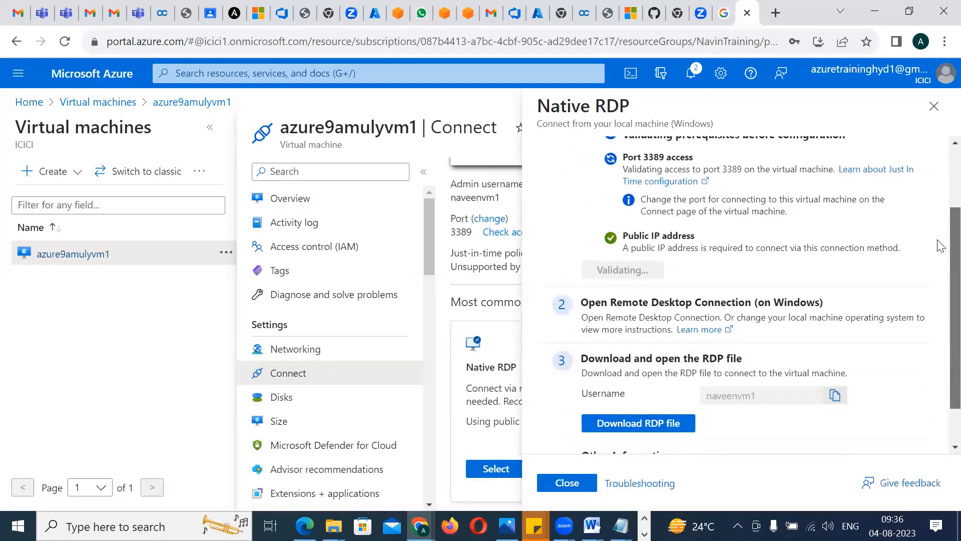
scroll(939, 220, "up", 3)
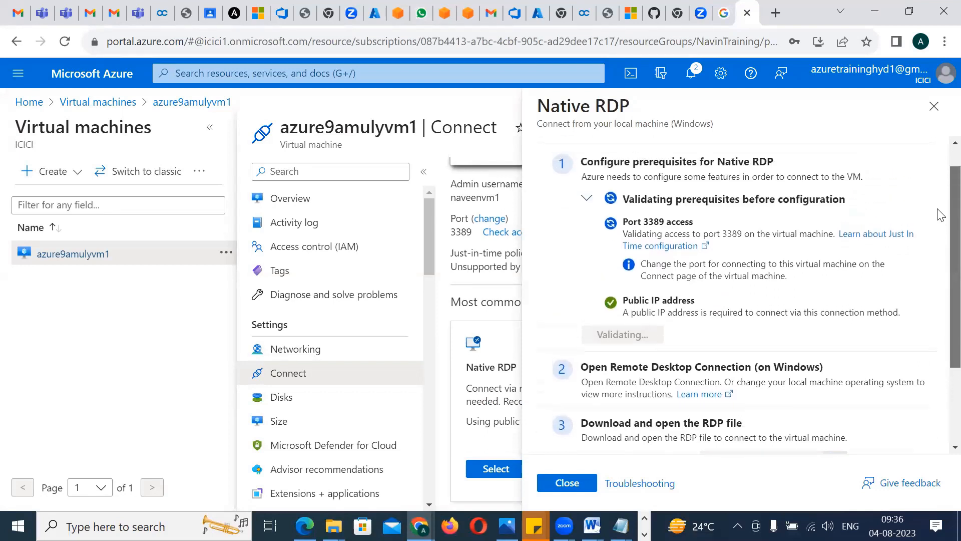
Examine the port 3389 and public IP address prerequisites in the Native RDP setup, closing and reopening the setup once
scroll(939, 220, "down", 2)
scroll(939, 225, "up", 2)
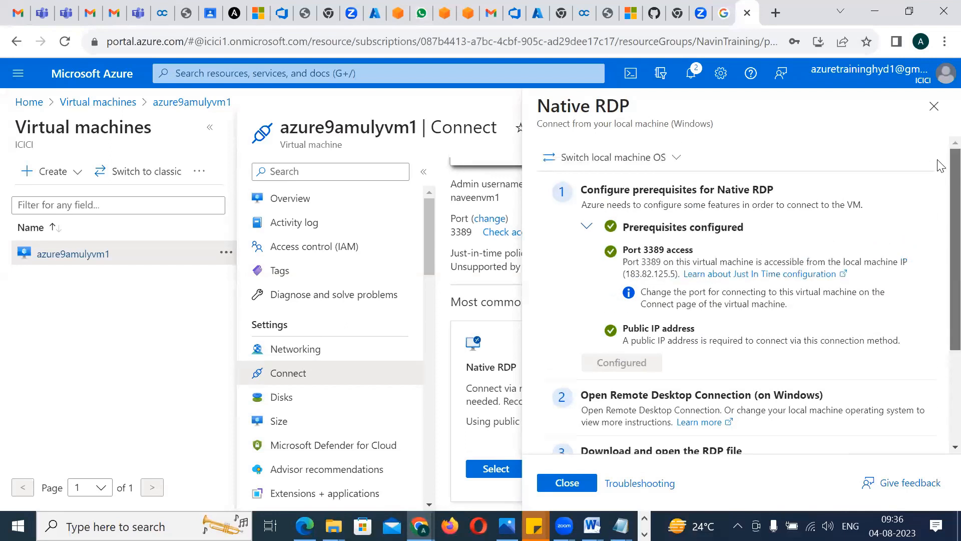
scroll(939, 192, "down", 3)
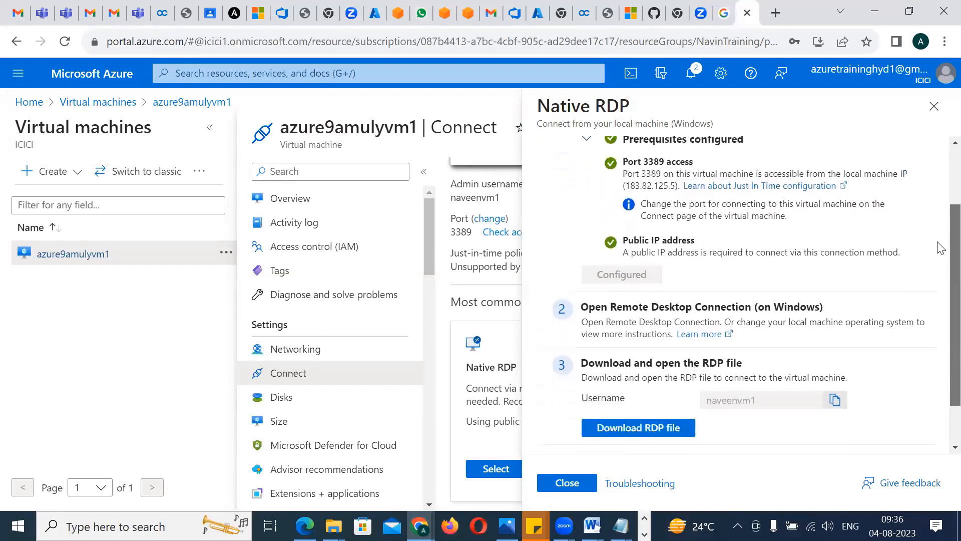
scroll(939, 186, "up", 3)
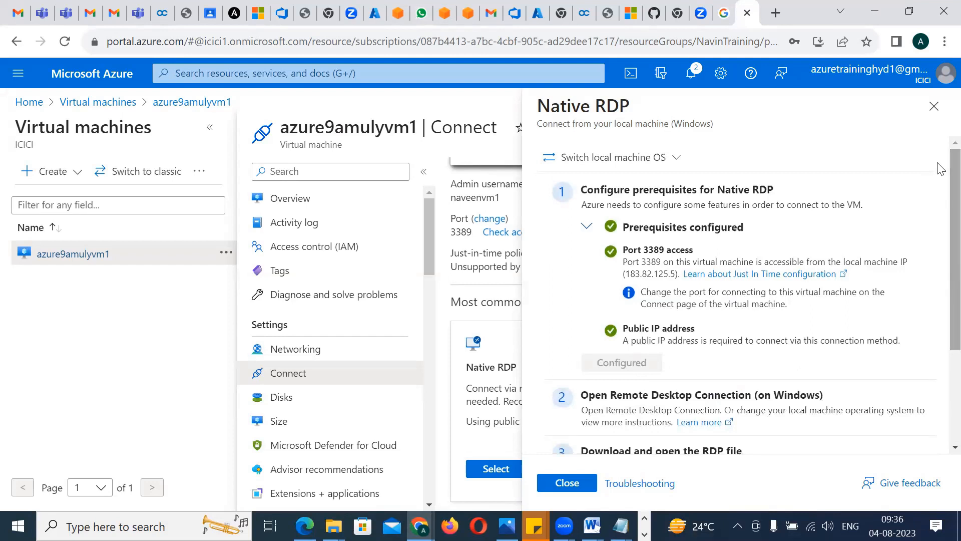
left_click_drag(545, 185, 721, 354)
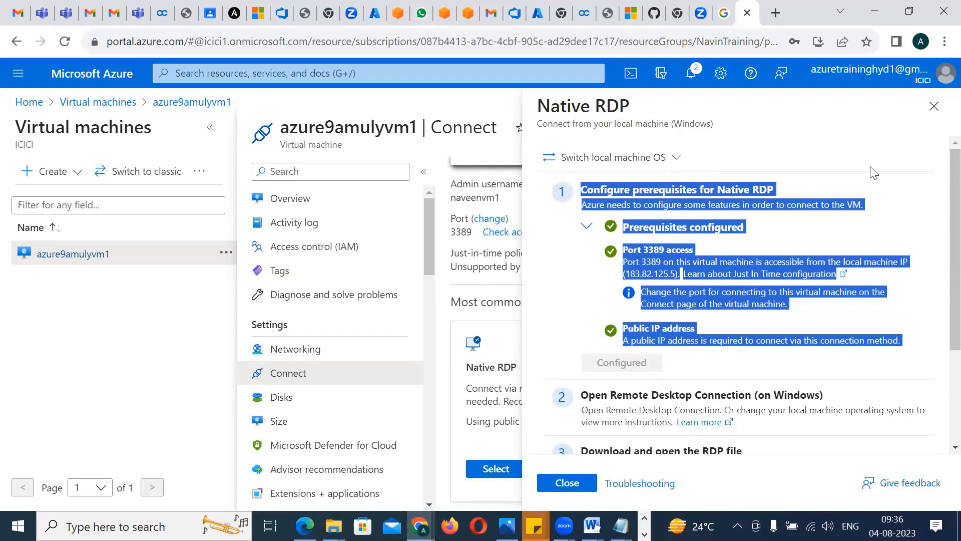
left_click(934, 106)
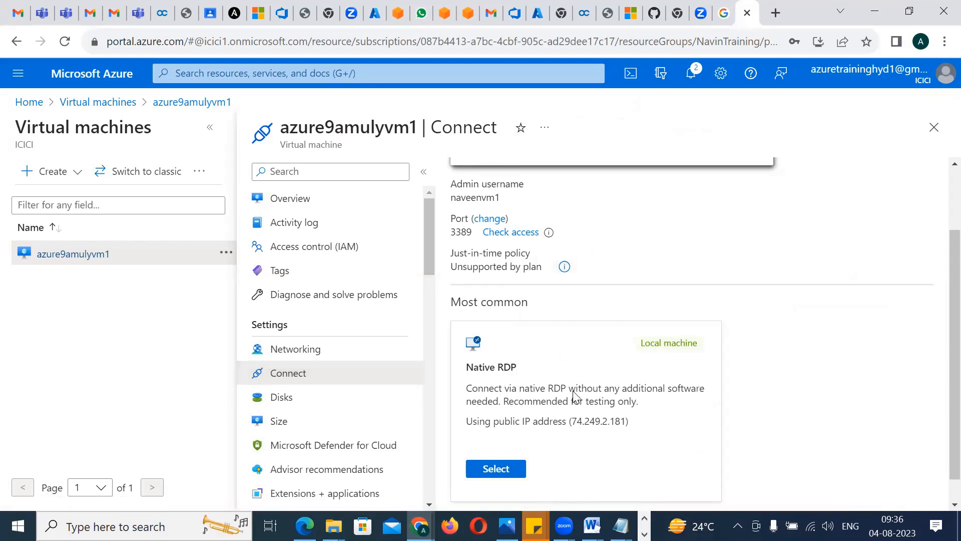
left_click(506, 471)
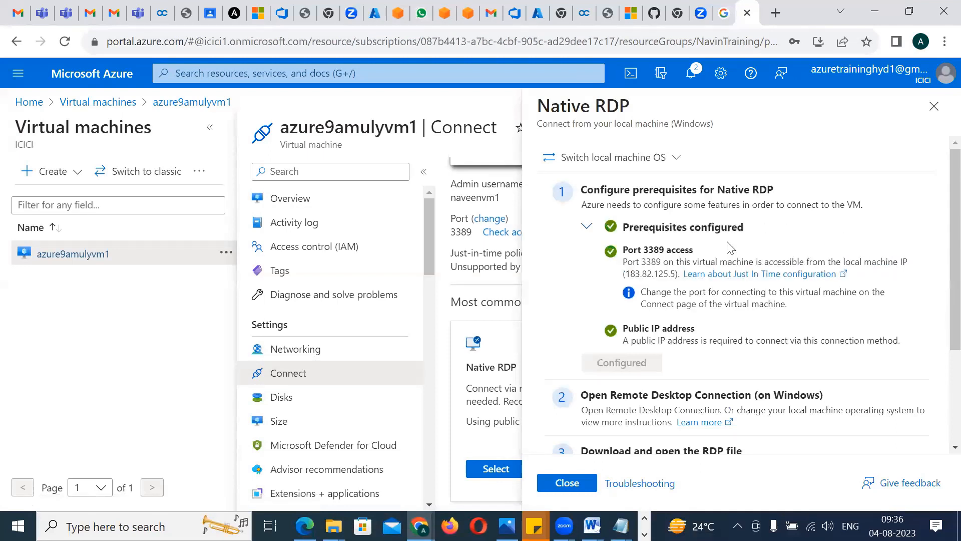
left_click_drag(626, 231, 735, 344)
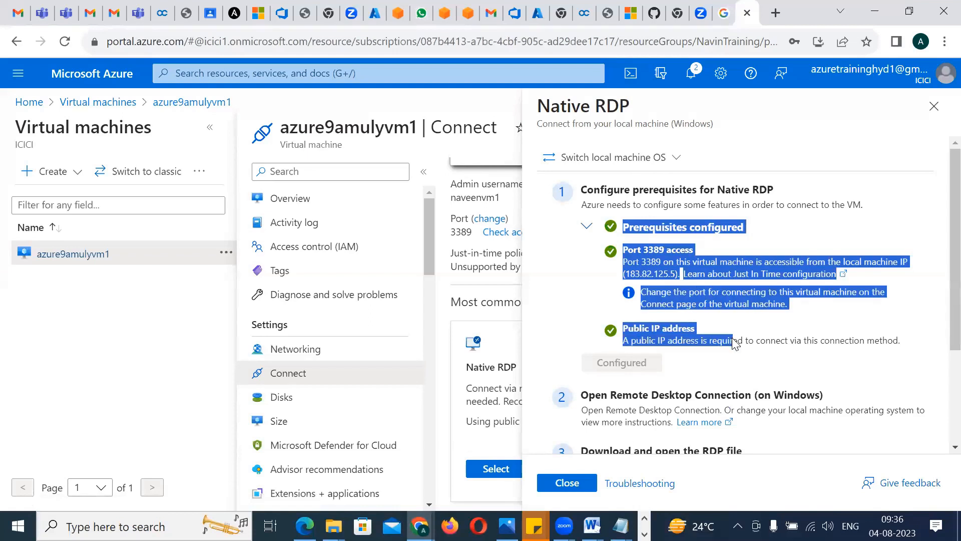
left_click(550, 279)
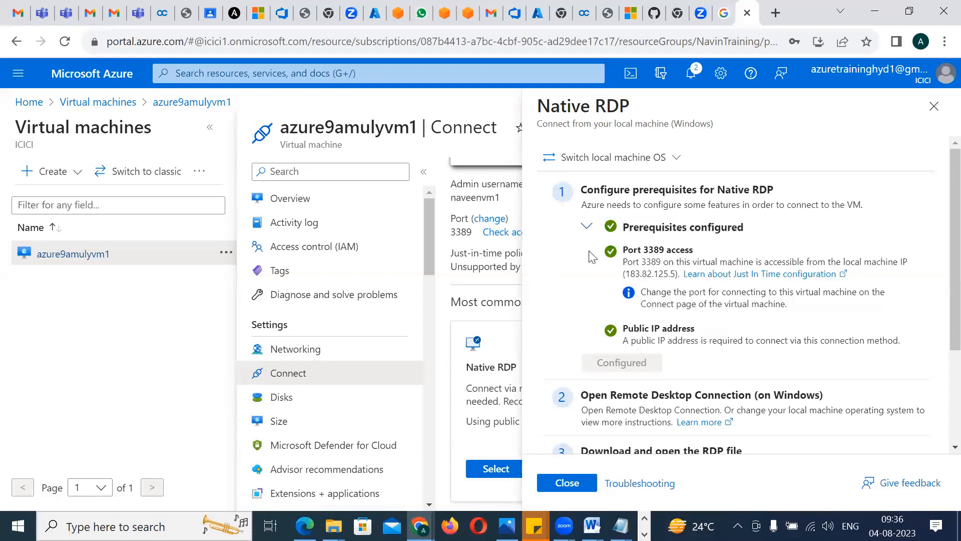
left_click_drag(639, 230, 707, 229)
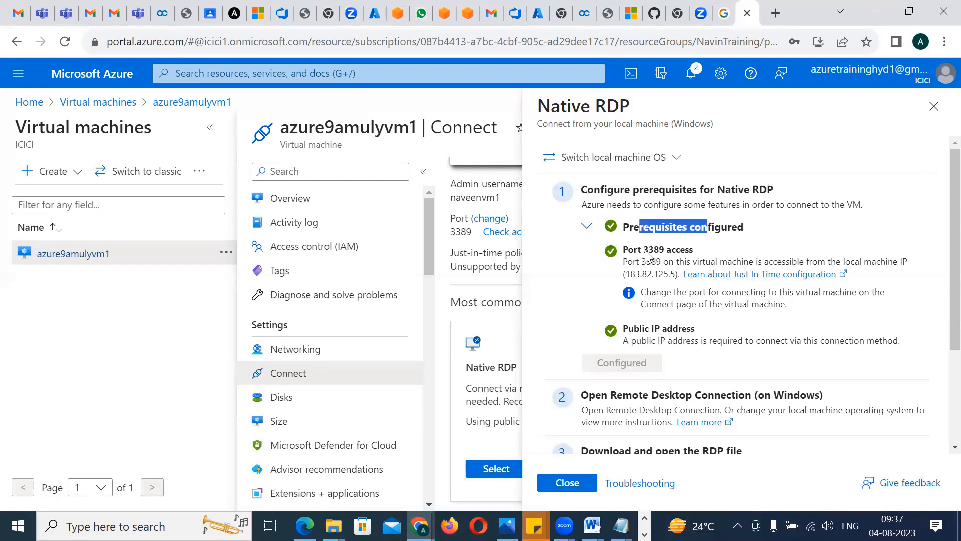
left_click_drag(632, 340, 818, 341)
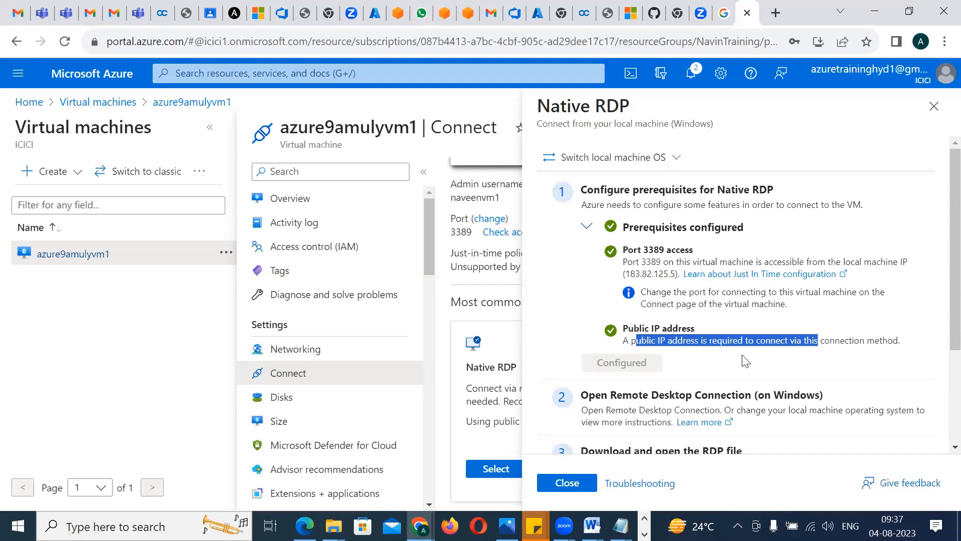
Download the RDP file for azure9amulyvm1, review the Remote Desktop and RDP file instructions, and close the Native RDP setup
scroll(940, 280, "down", 2)
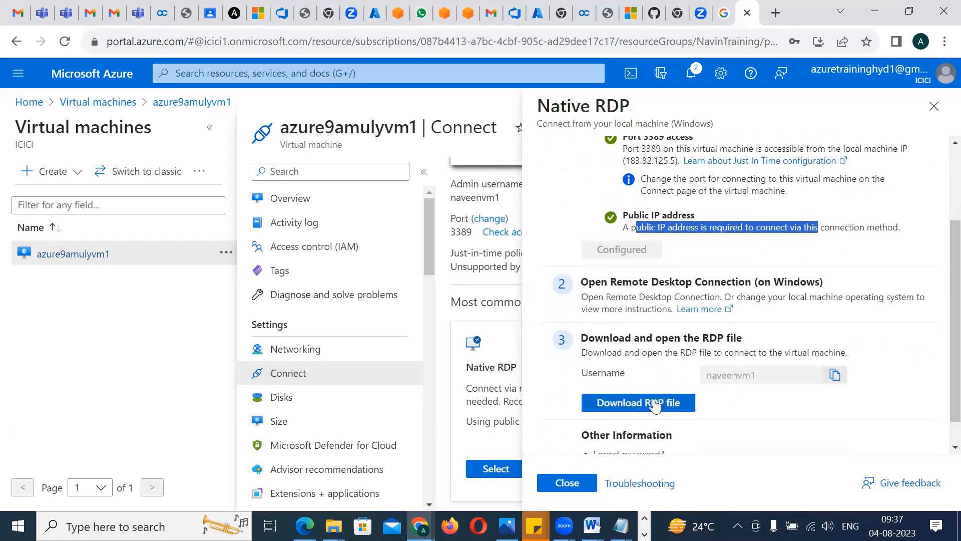
left_click(654, 405)
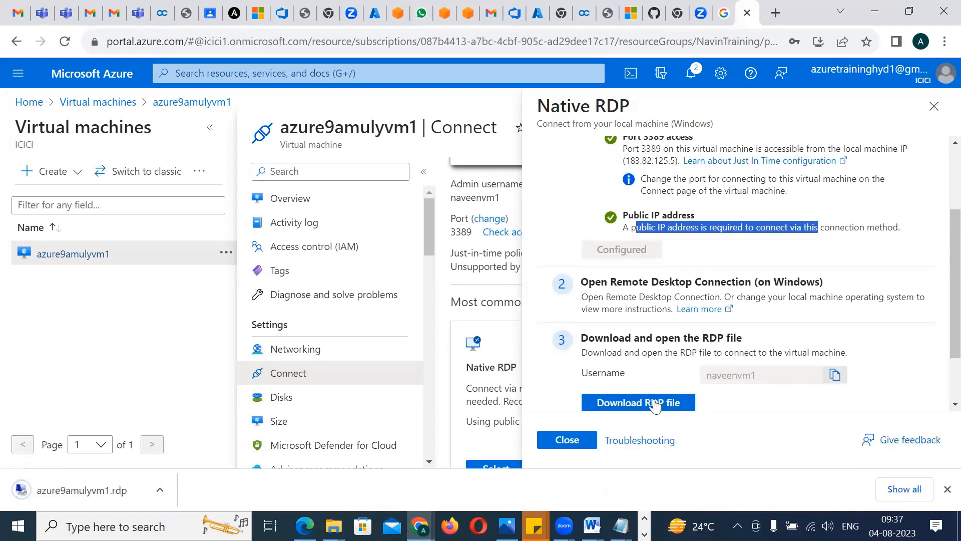
scroll(939, 300, "down", 2)
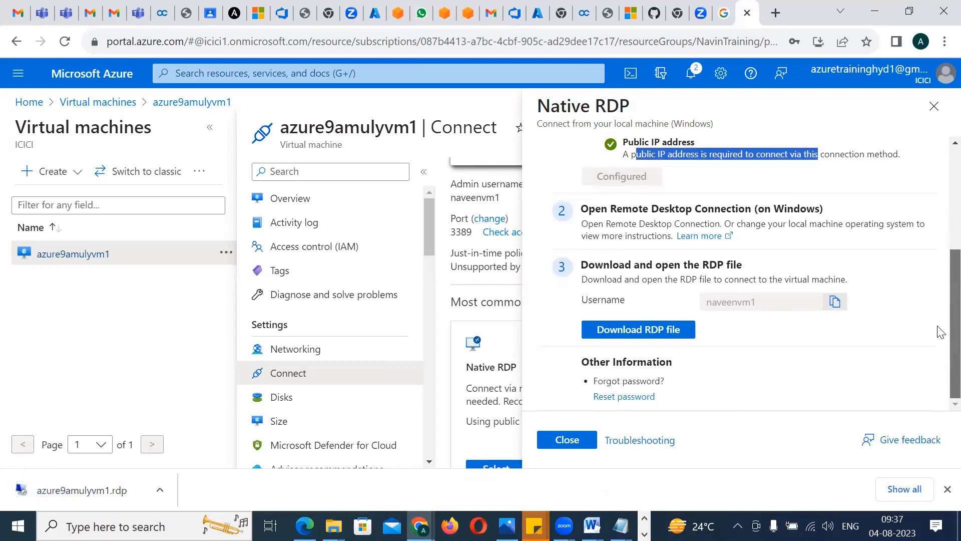
left_click_drag(622, 210, 733, 212)
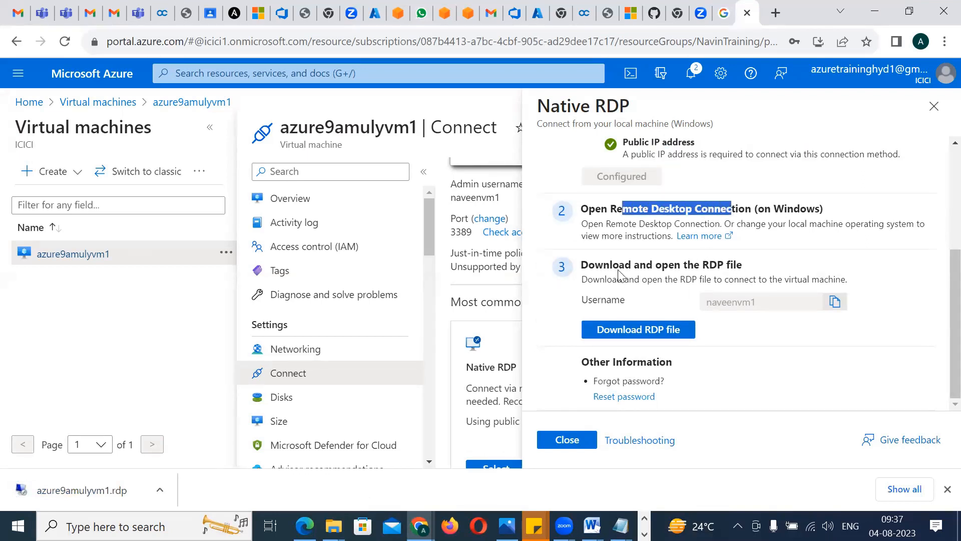
left_click_drag(612, 265, 725, 268)
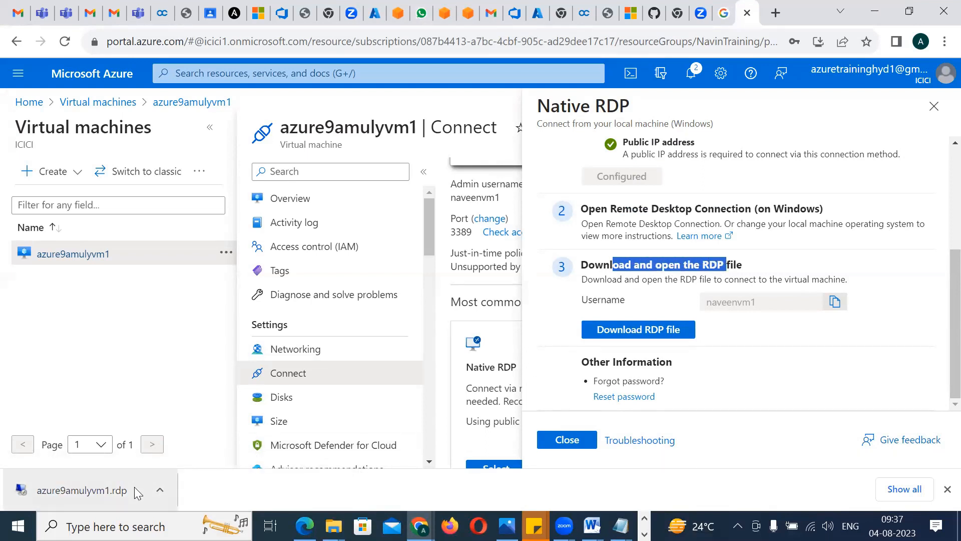
left_click(936, 104)
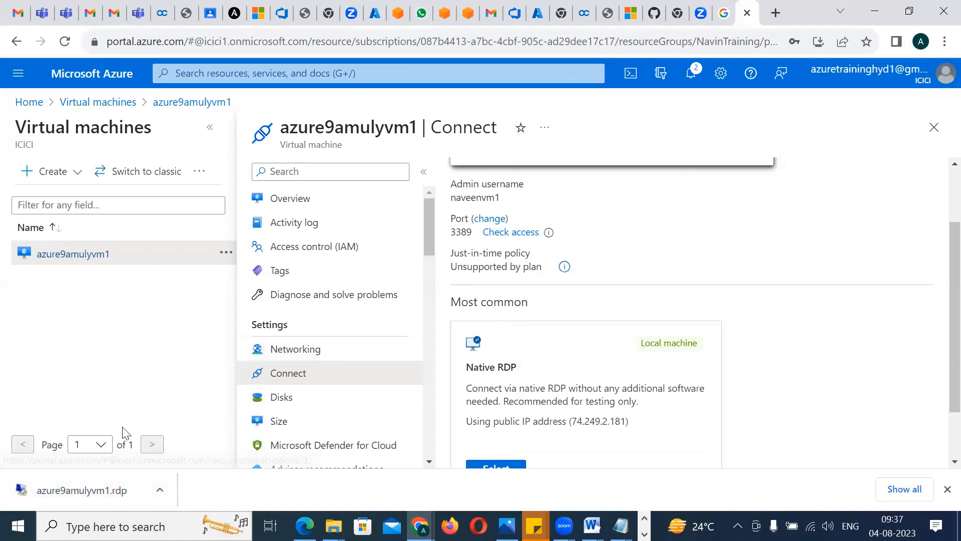
Open the downloaded azure9amulyvm1.rdp, accept the unknown publisher, and fill in the admin user name copied from the sticky note
left_click(55, 494)
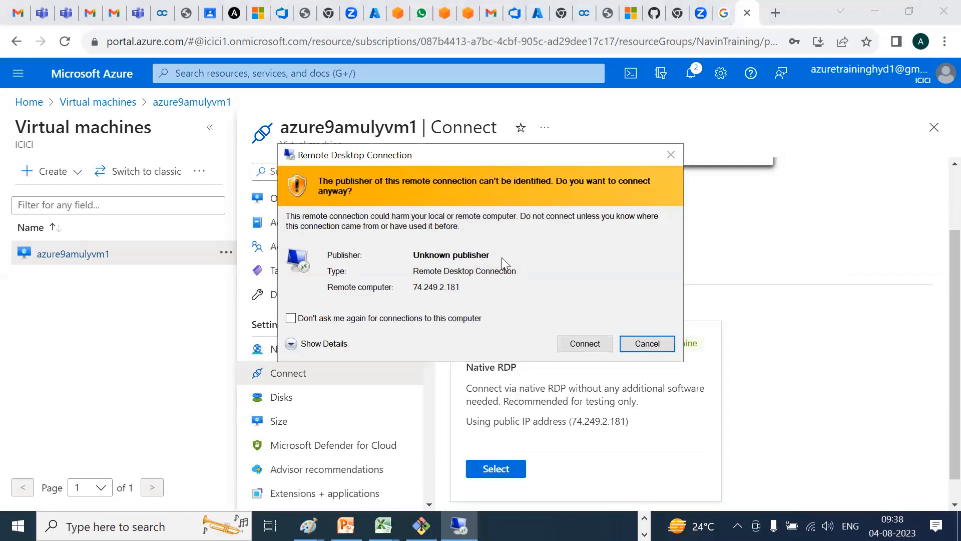
left_click(585, 344)
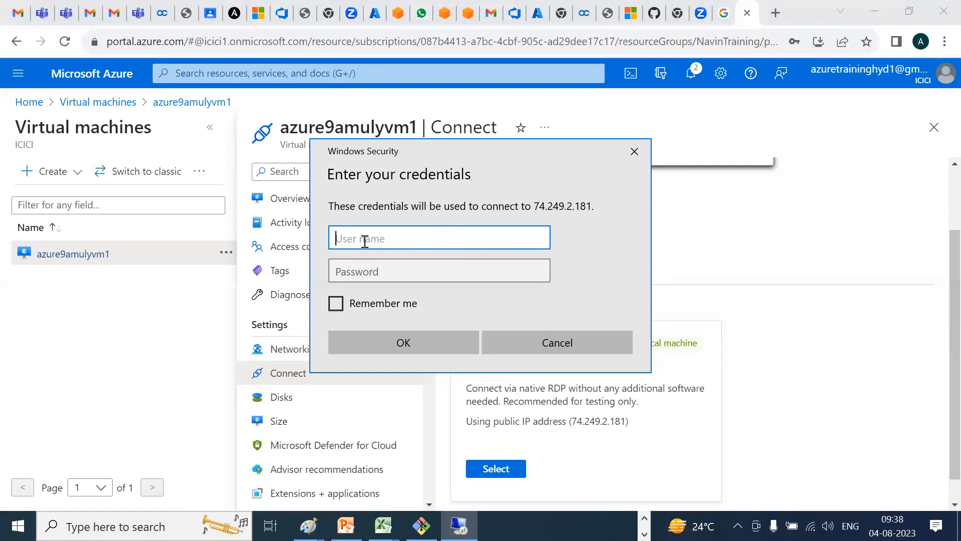
key("alt+Tab")
key("alt+Tab")
key("alt+Tab")
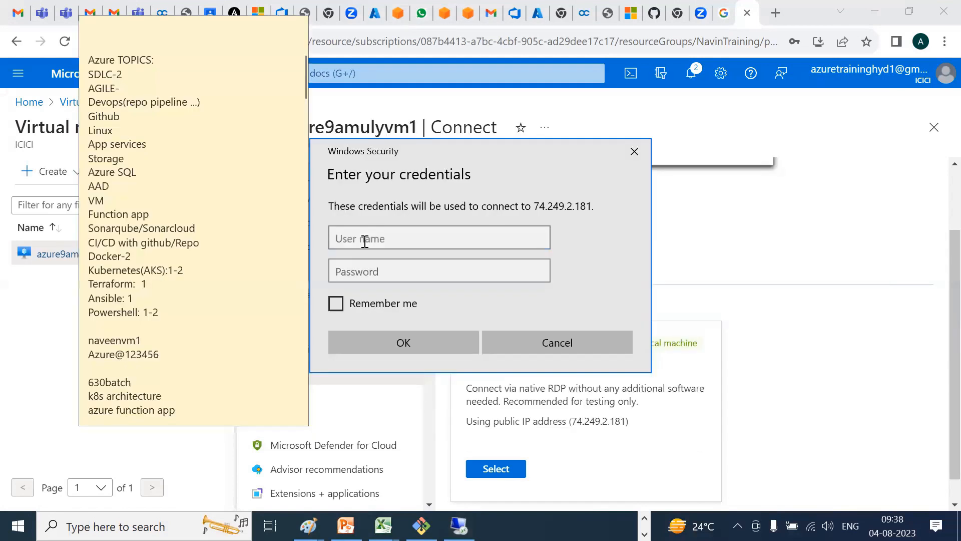
left_click_drag(143, 344, 83, 345)
key("ctrl+c")
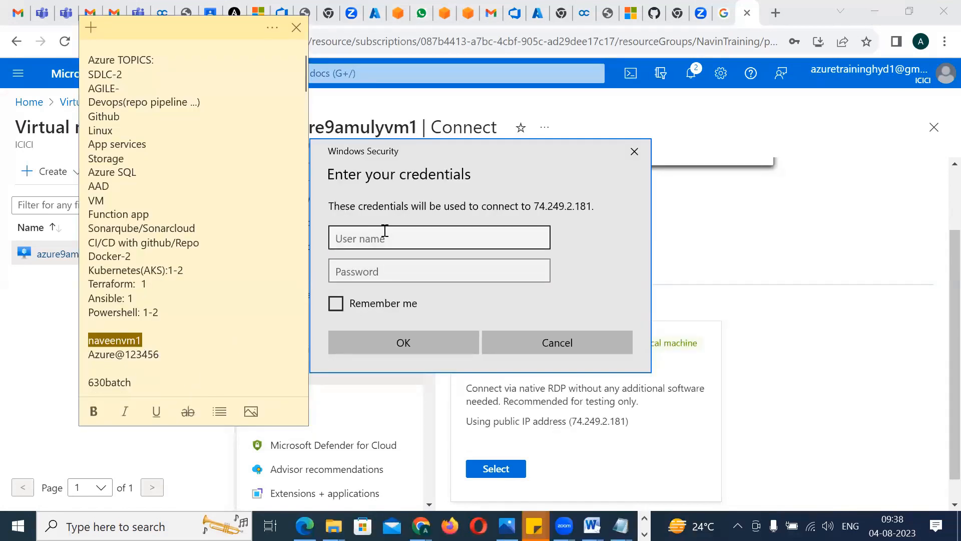
left_click(385, 232)
key("ctrl+v")
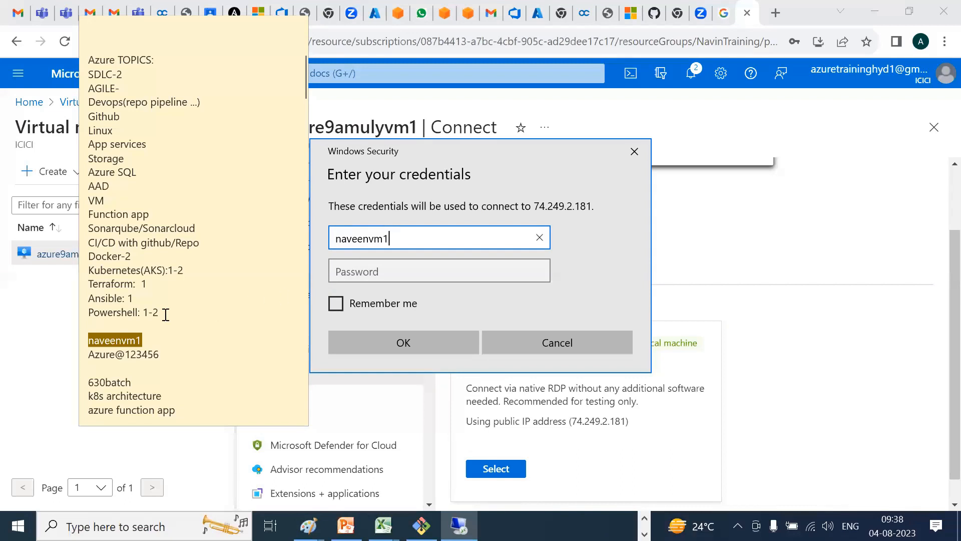
Enter the VM's admin password copied from the sticky note, submit the credentials, and accept connecting despite the certificate errors
left_click(158, 313)
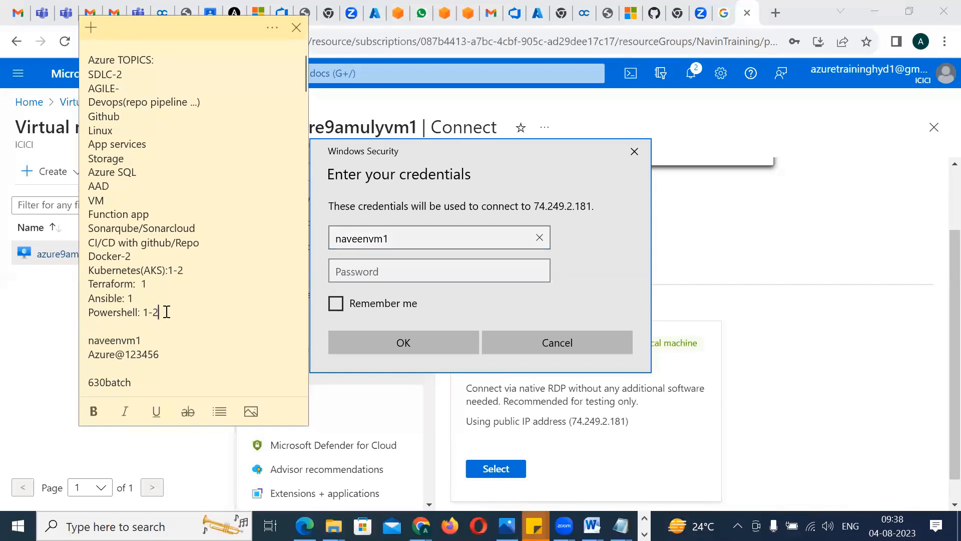
left_click_drag(165, 311, 85, 311)
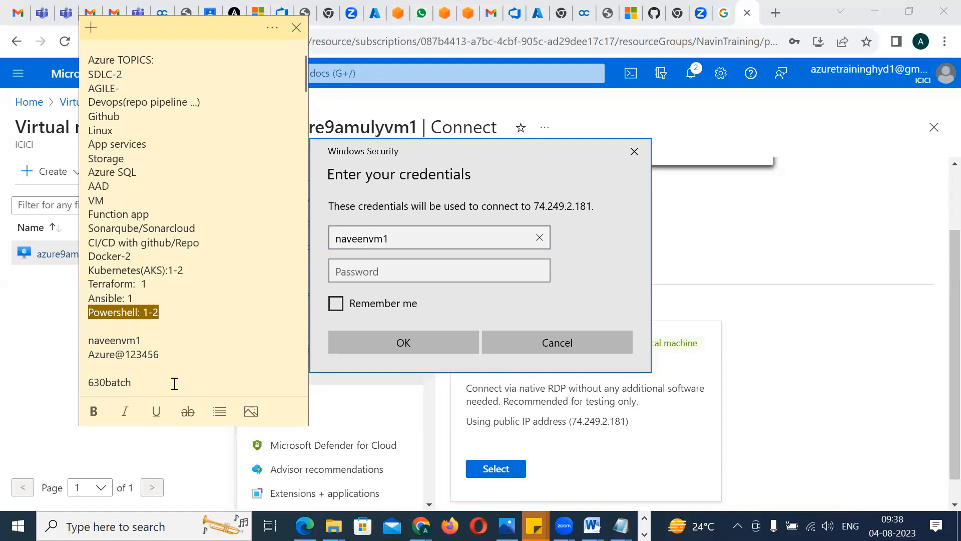
left_click(174, 381)
left_click_drag(160, 358, 88, 357)
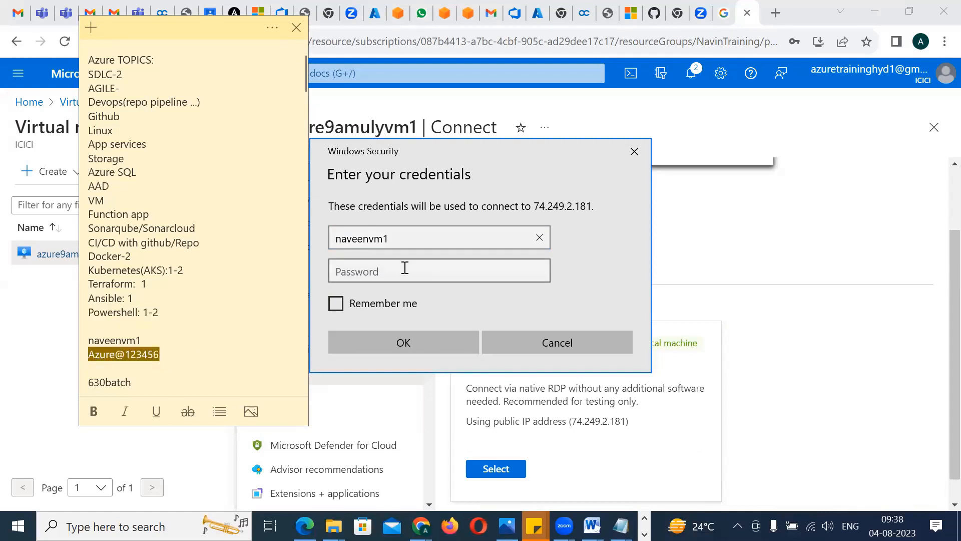
left_click(404, 270)
key("ctrl+v")
left_click(399, 341)
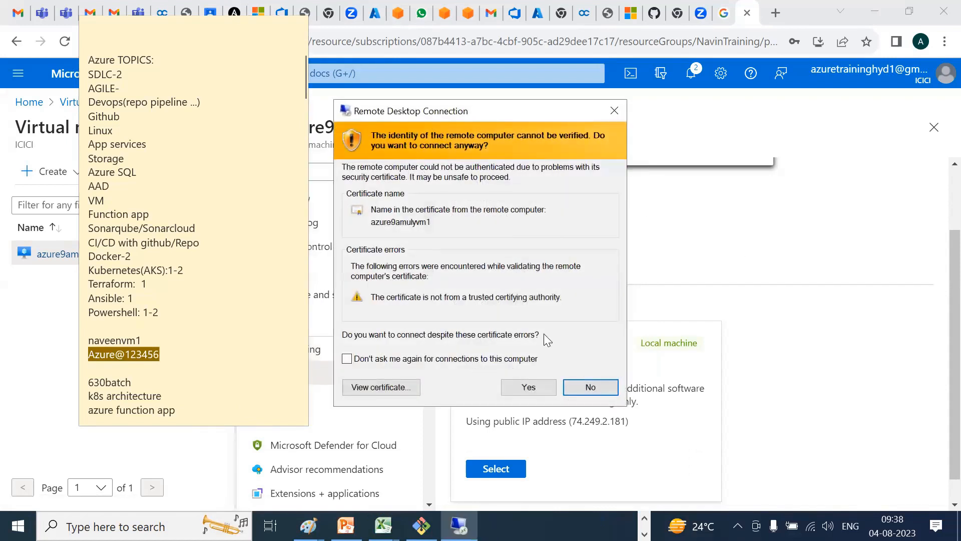
left_click(529, 388)
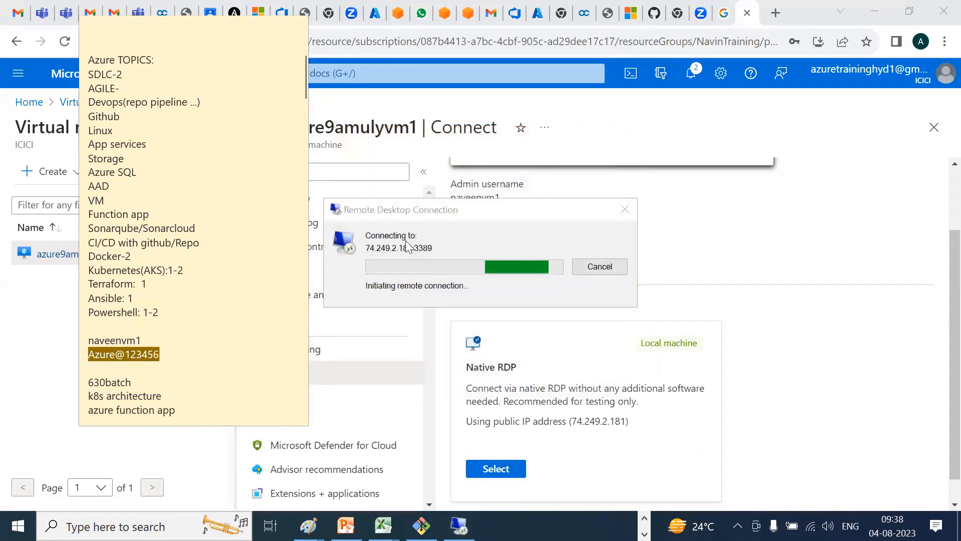
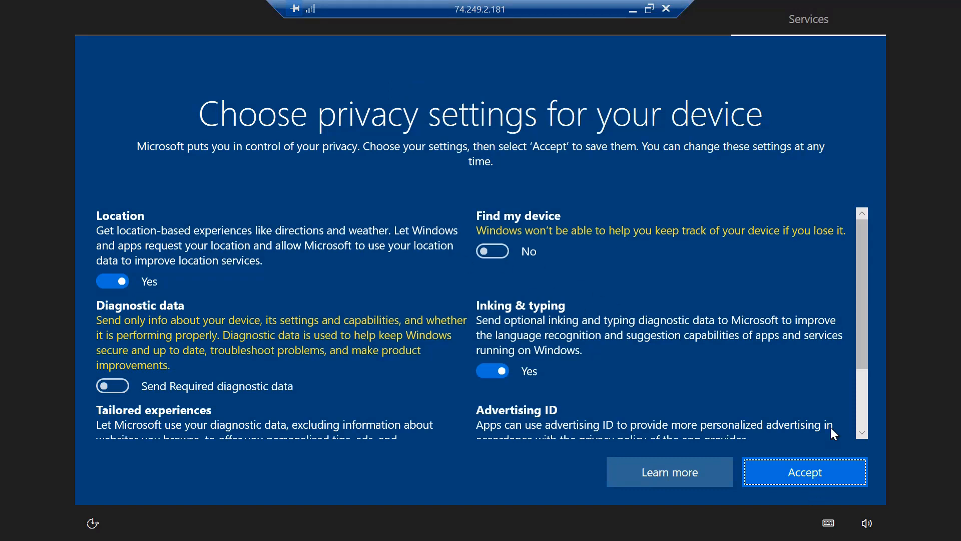
Accept the preselected device privacy settings on the virtual machine and allow it to be discoverable on the network
scroll(853, 440, "down", 1)
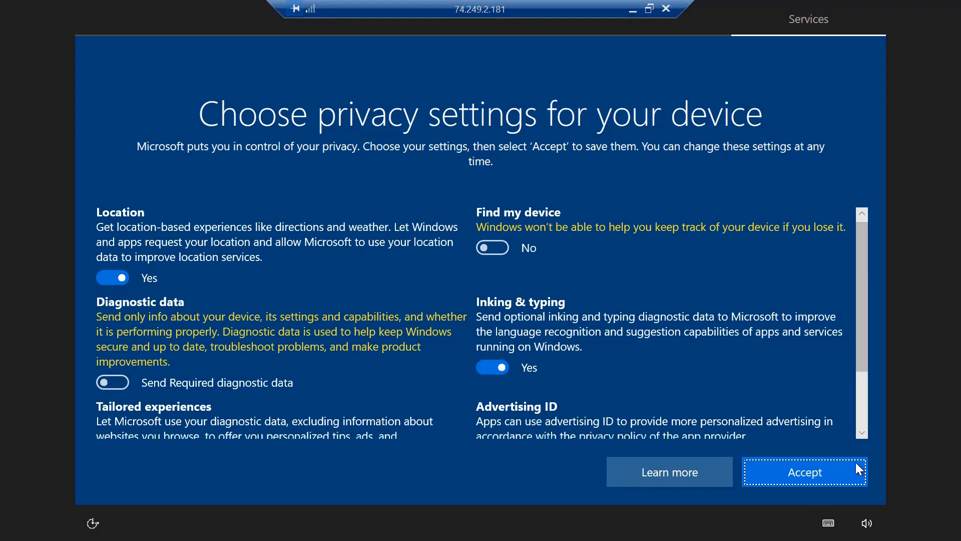
left_click(805, 470)
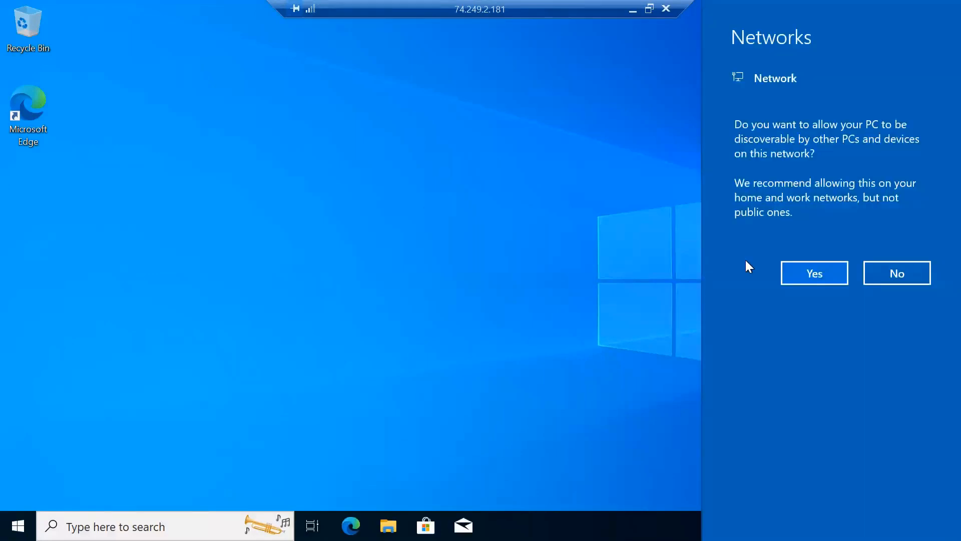
left_click(789, 274)
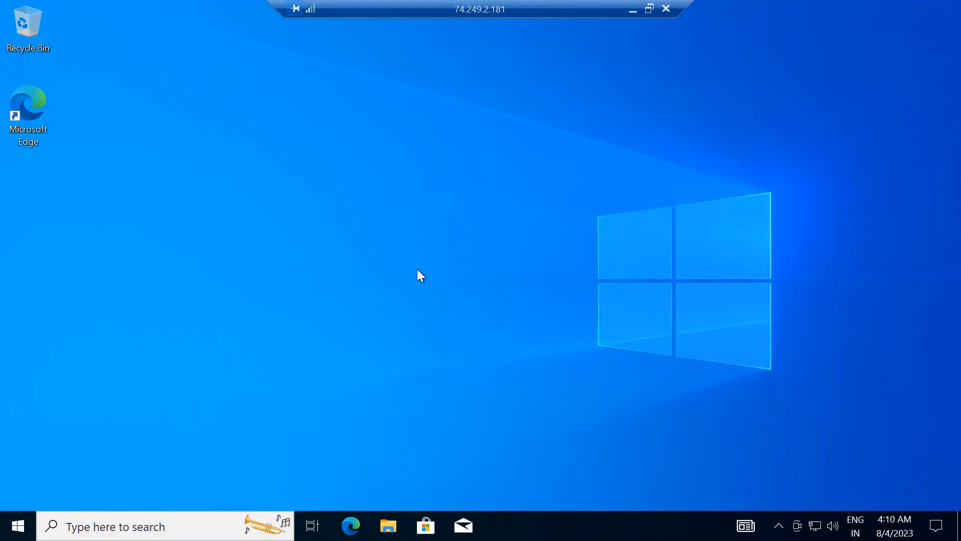
Refresh the virtual machine's desktop twice
right_click(270, 185)
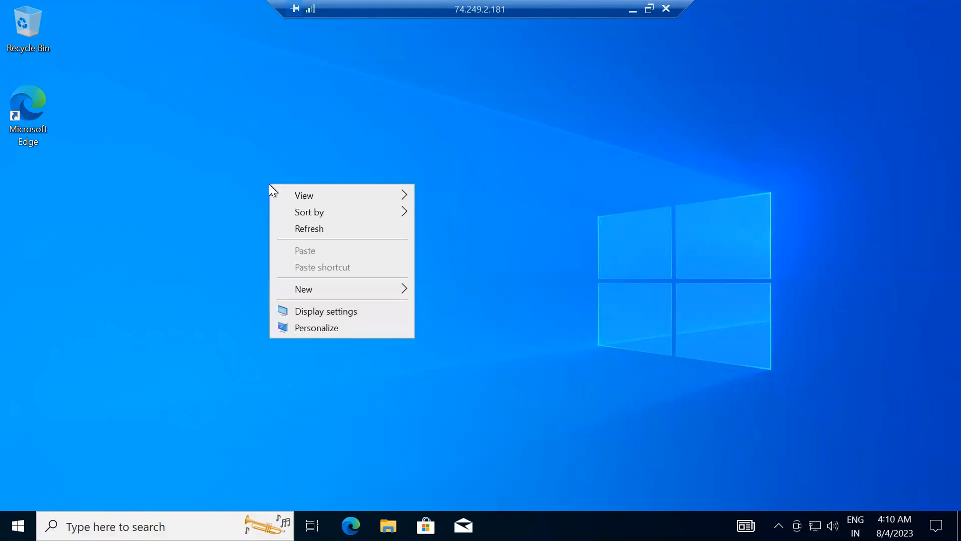
left_click(303, 229)
right_click(302, 227)
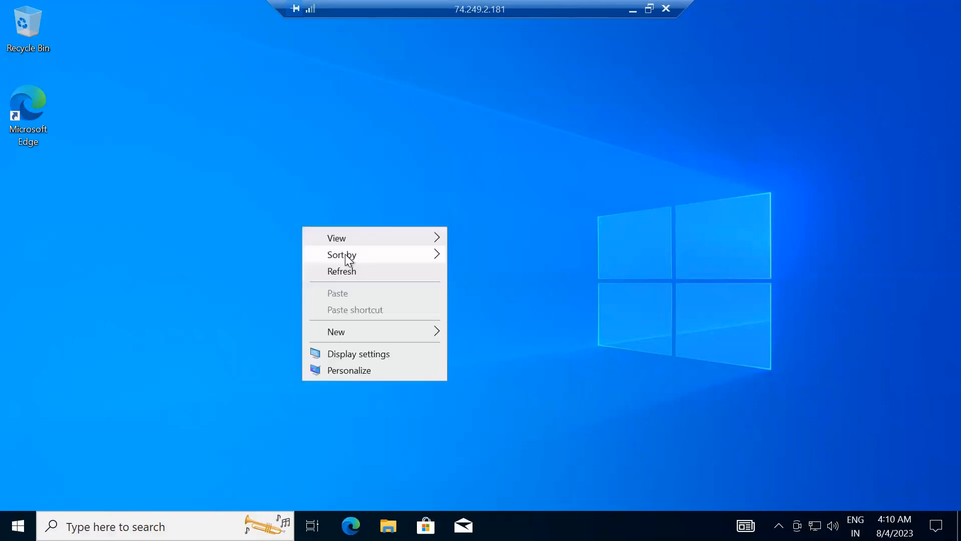
left_click(343, 272)
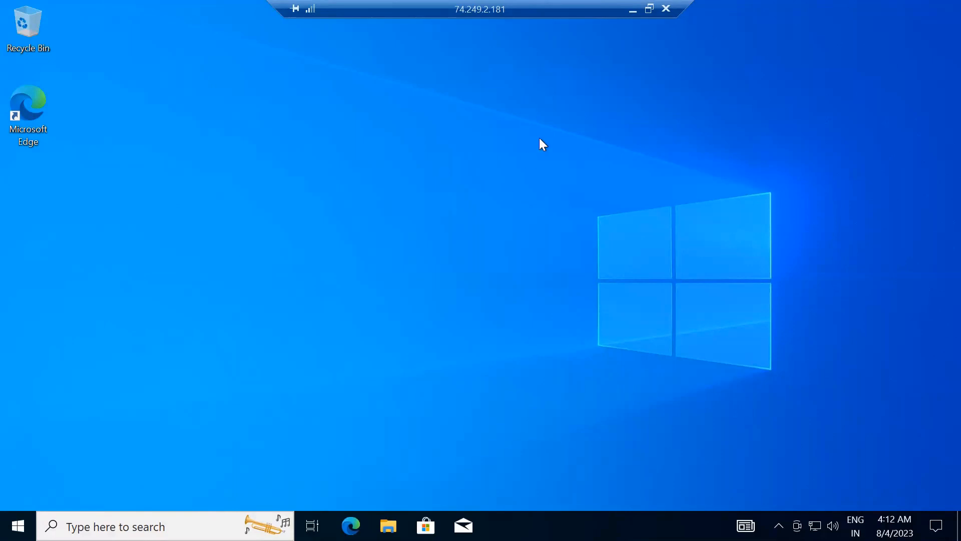
Minimize the remote session to the local desktop and restore it again
left_click(632, 11)
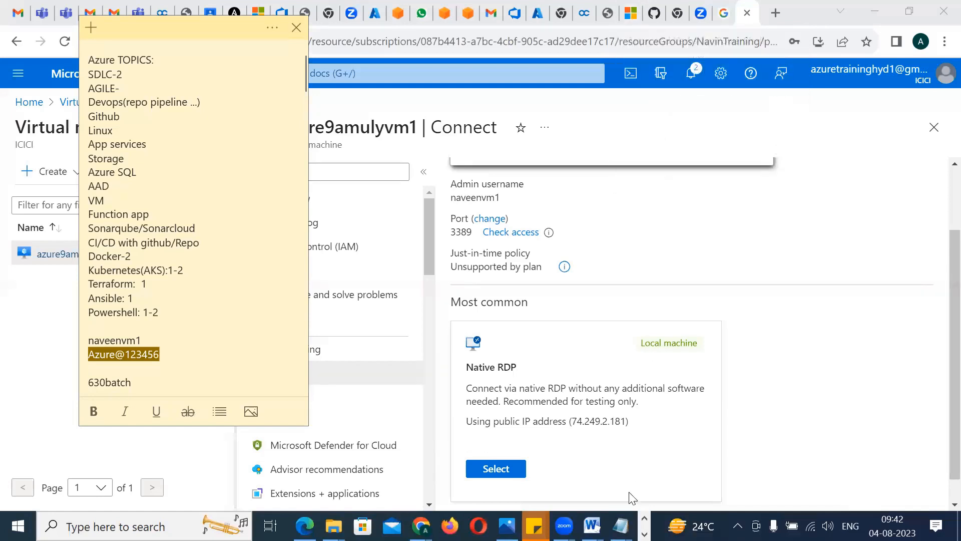
left_click(644, 534)
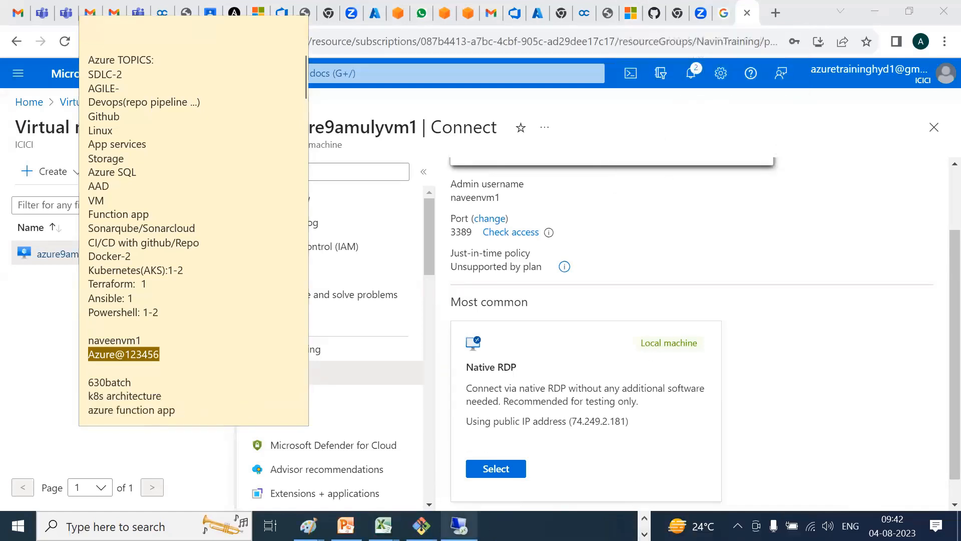
left_click(458, 525)
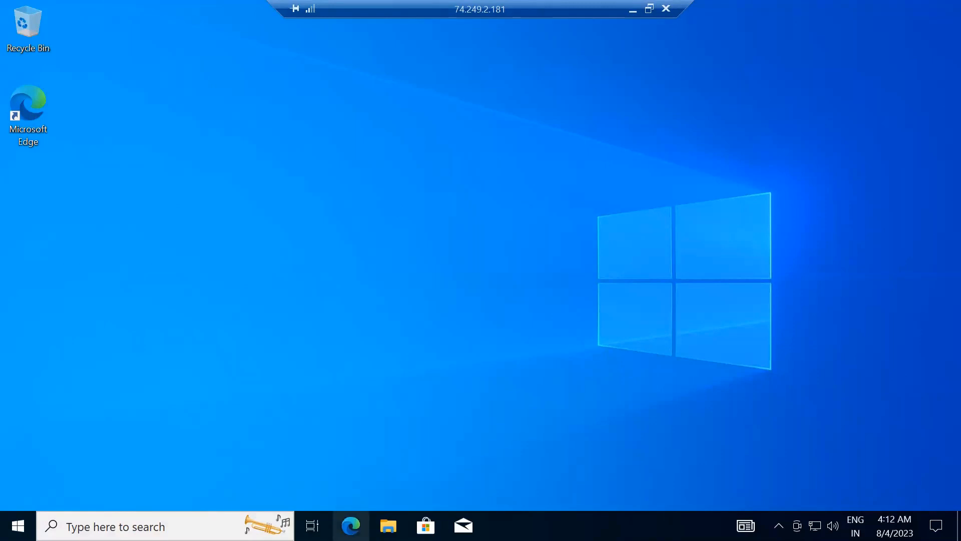
Start Microsoft Edge in the virtual machine and complete its first-run setup without signing in or importing Google data
left_click(350, 525)
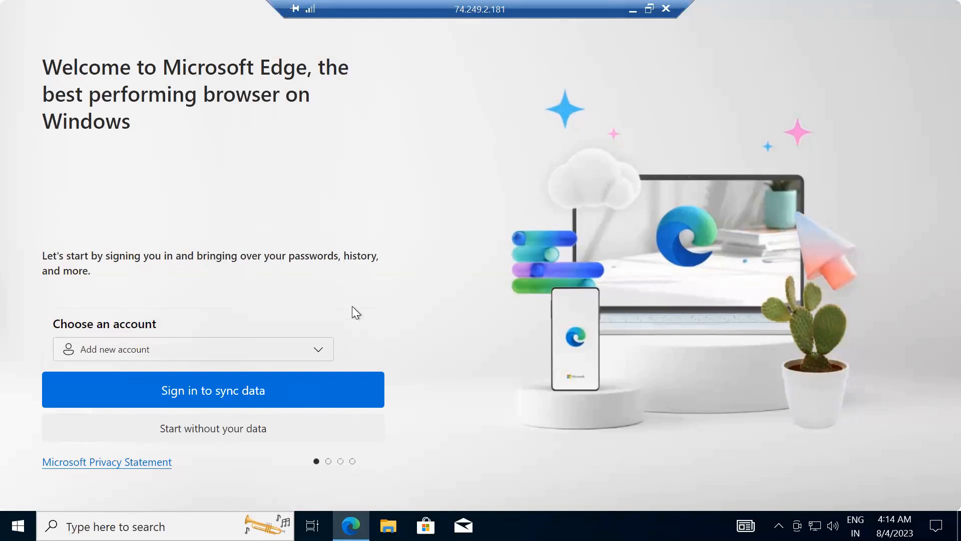
left_click(190, 429)
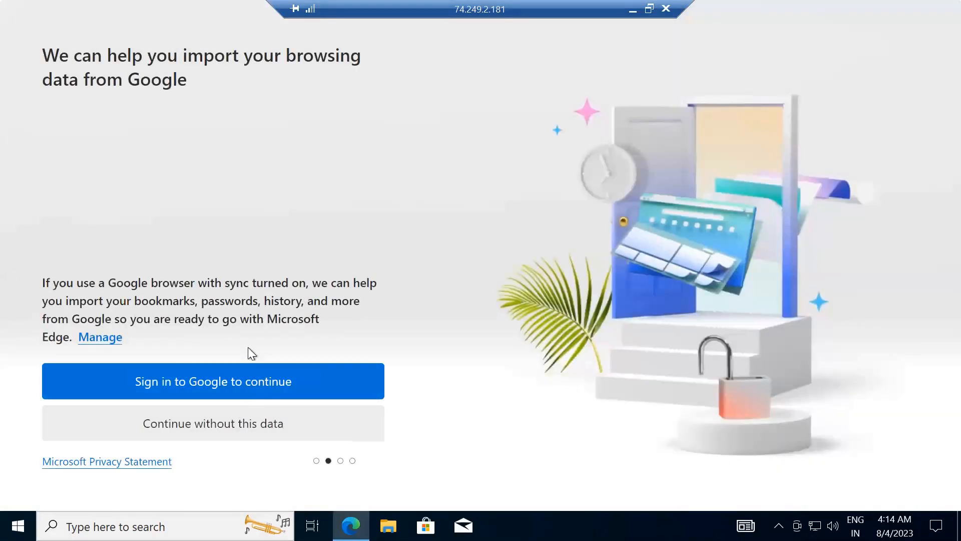
left_click(223, 411)
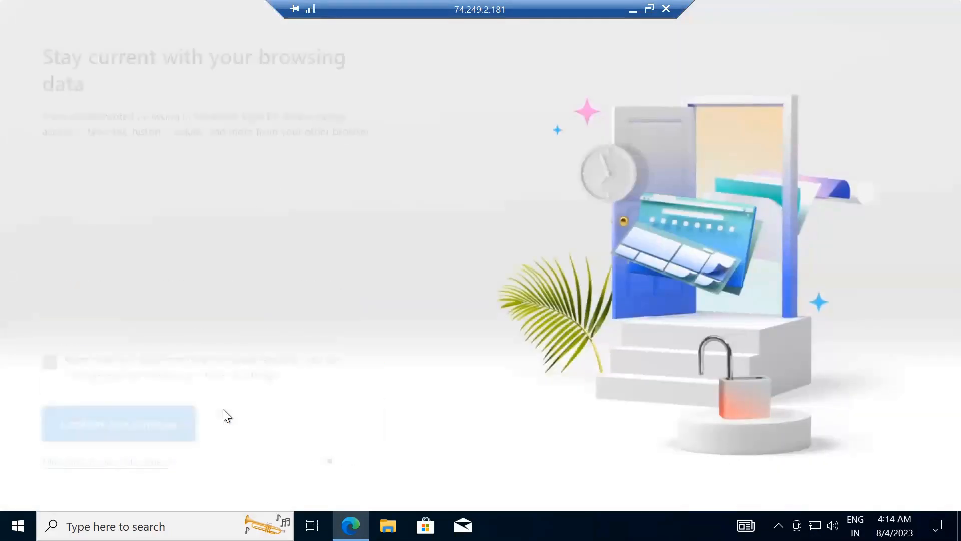
left_click(144, 441)
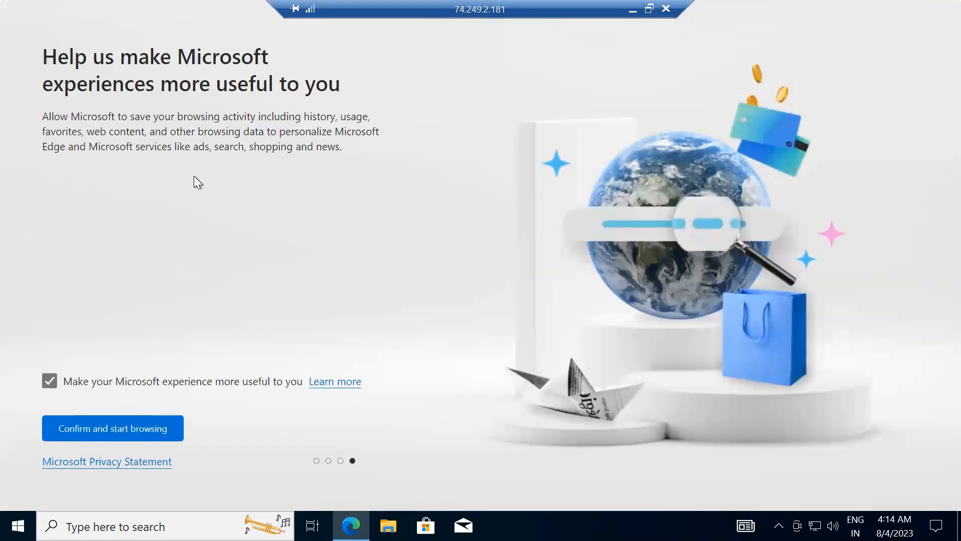
left_click(124, 427)
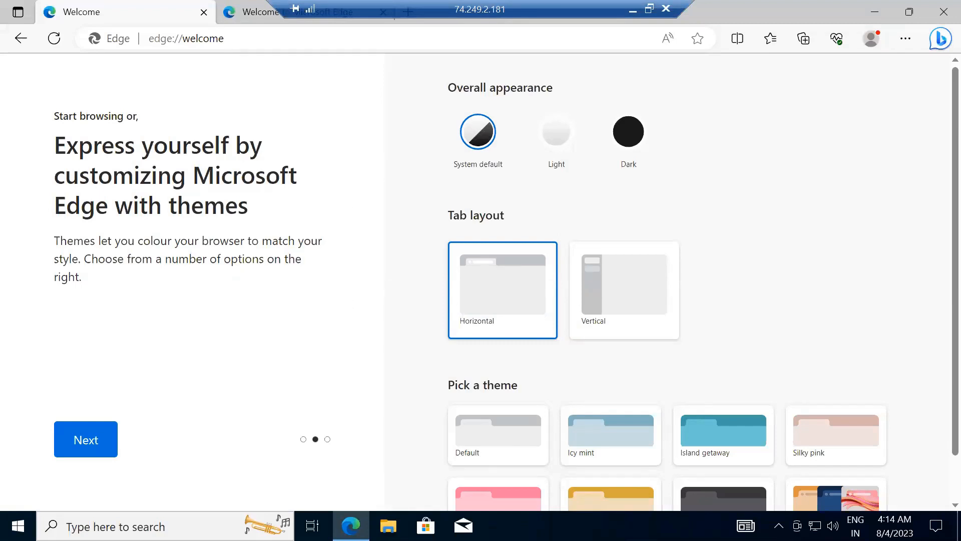
mouse_move(351, 526)
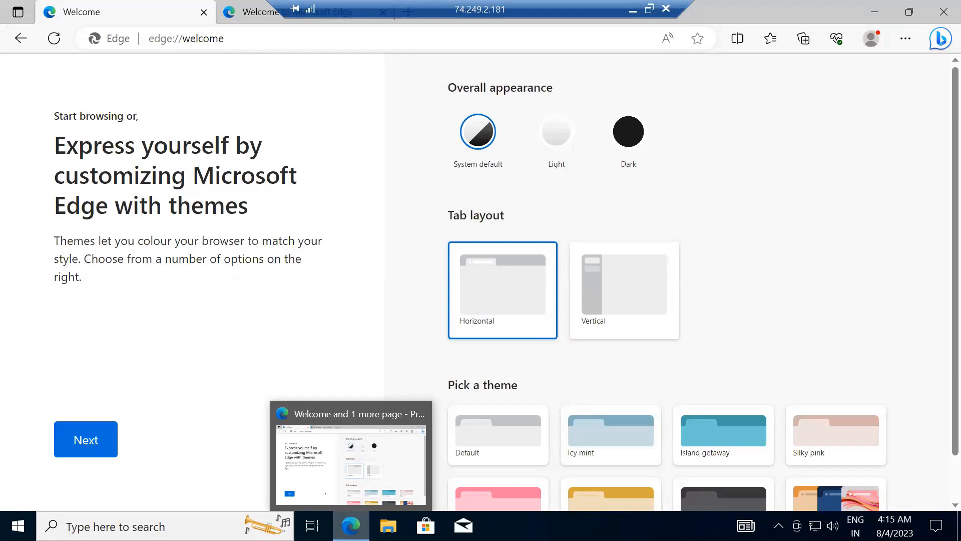
Switch to the local Chrome browser, search Google for "internet explorer retirement date", and highlight the featured answer
left_click(633, 11)
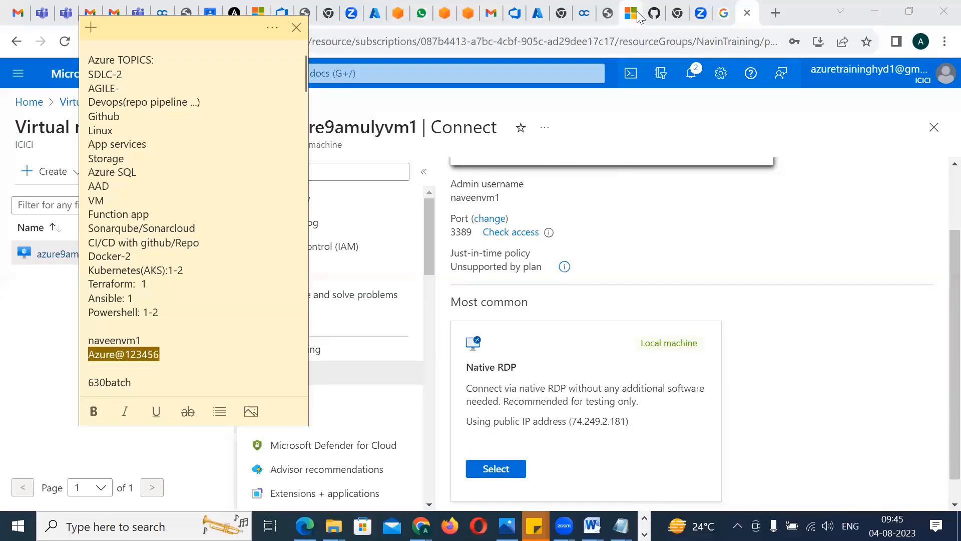
left_click(775, 12)
type("internet expl")
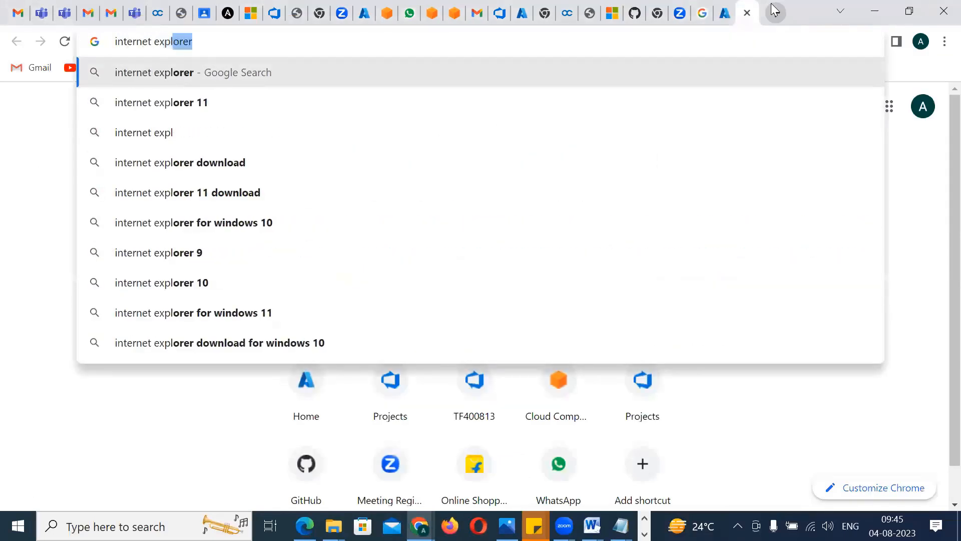
type("orer re")
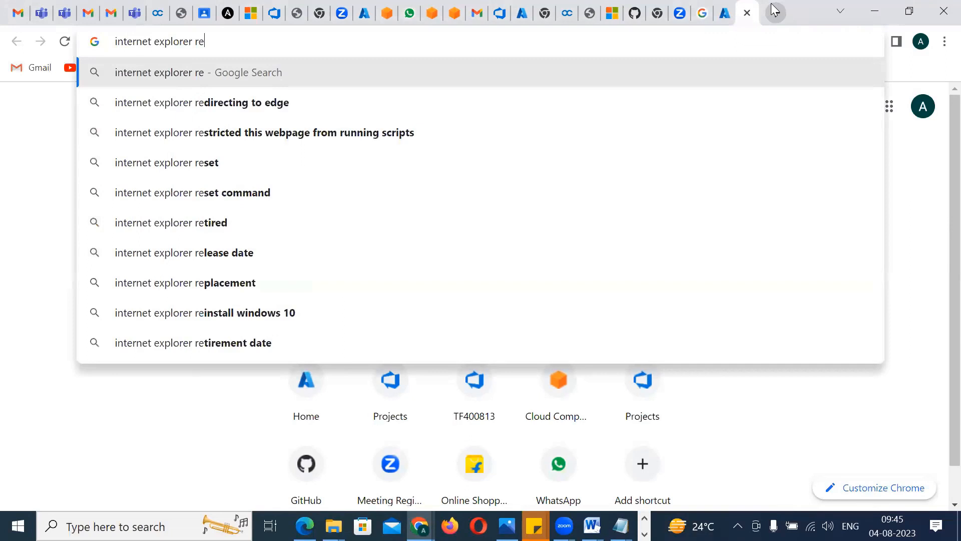
type("tire")
key("Down")
key("Down")
key("Return")
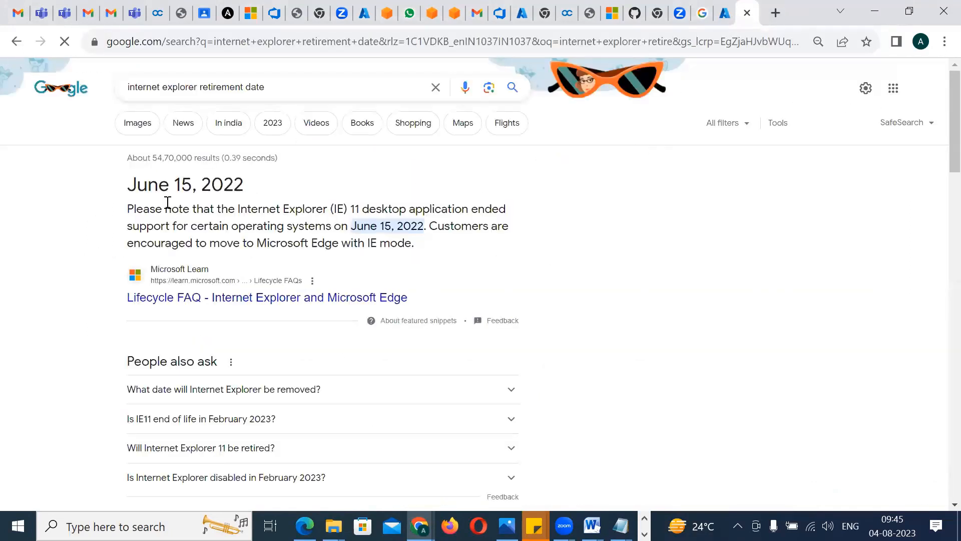
left_click_drag(128, 185, 183, 187)
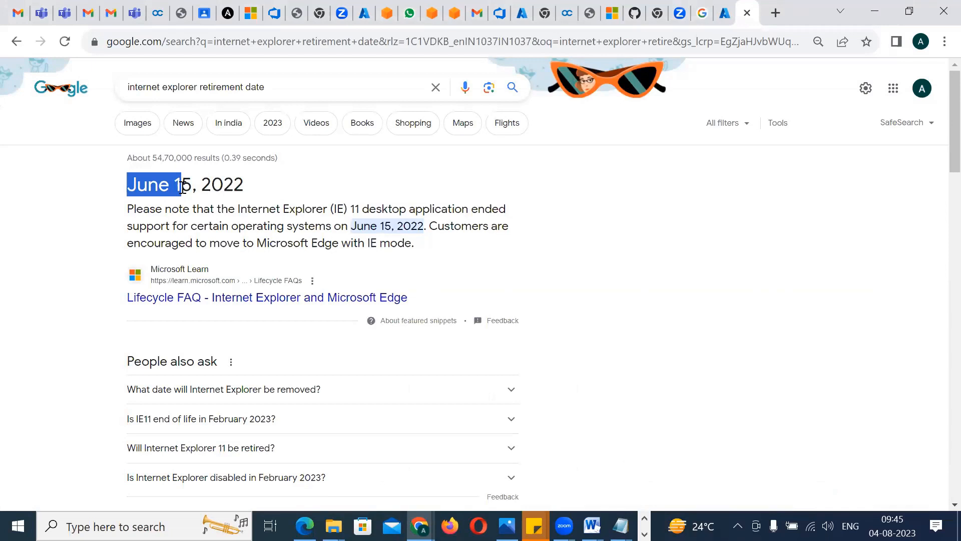
left_click_drag(423, 253, 141, 189)
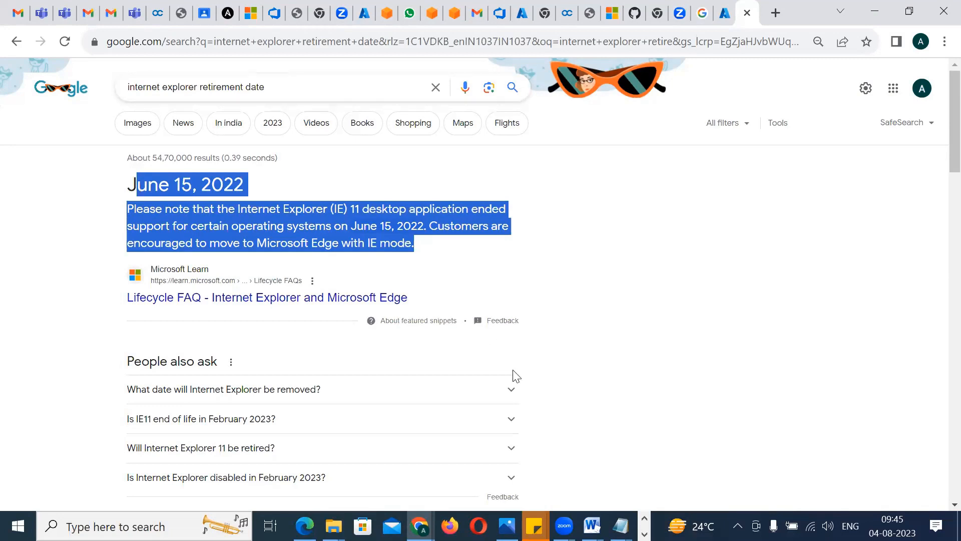
Switch back to the remote session and search for portal.azure.come in Microsoft Edge
key("alt+Tab")
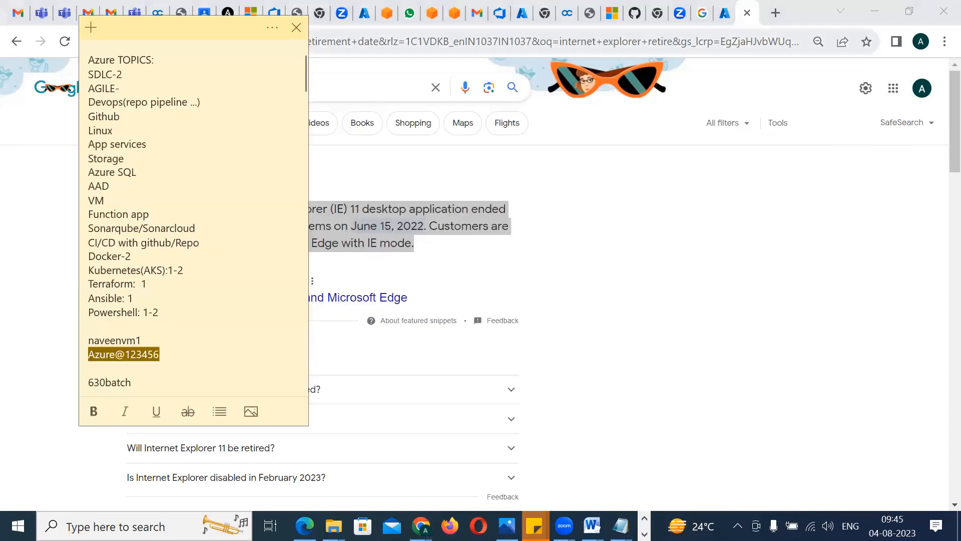
left_click(645, 534)
left_click(459, 526)
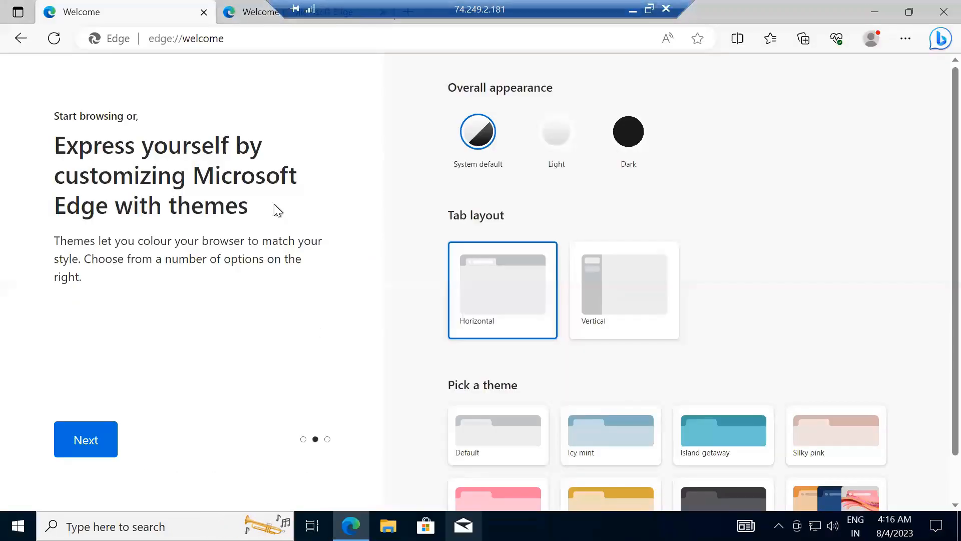
key("ctrl+l")
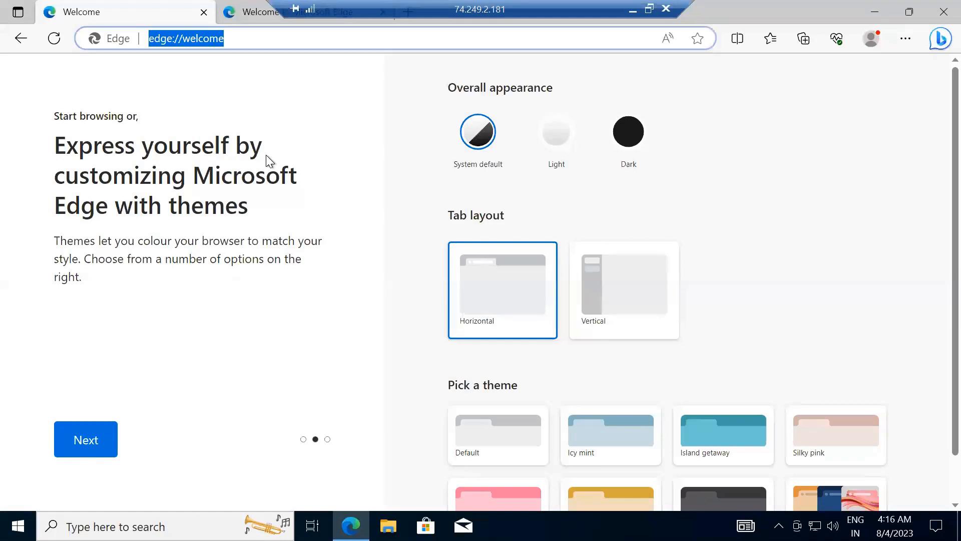
type("por")
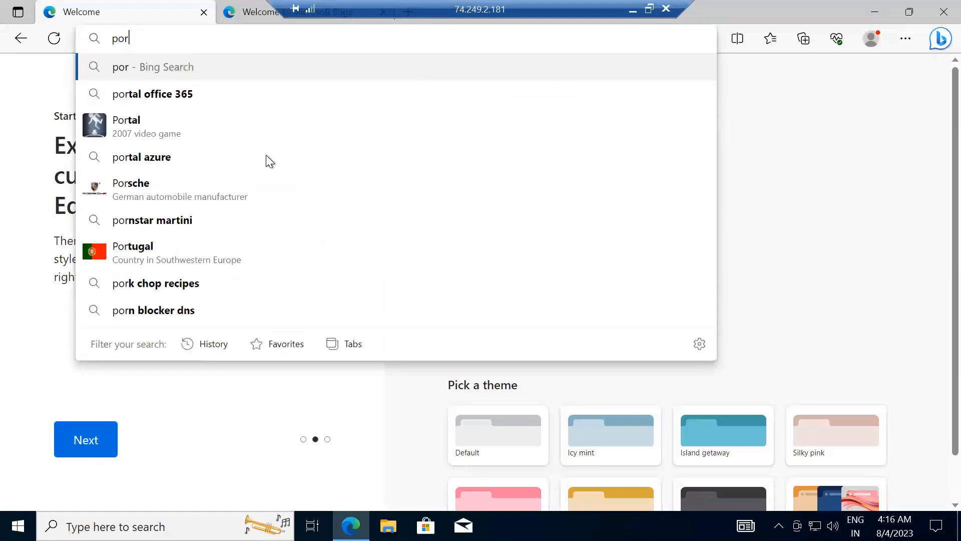
type("tal.azure.co")
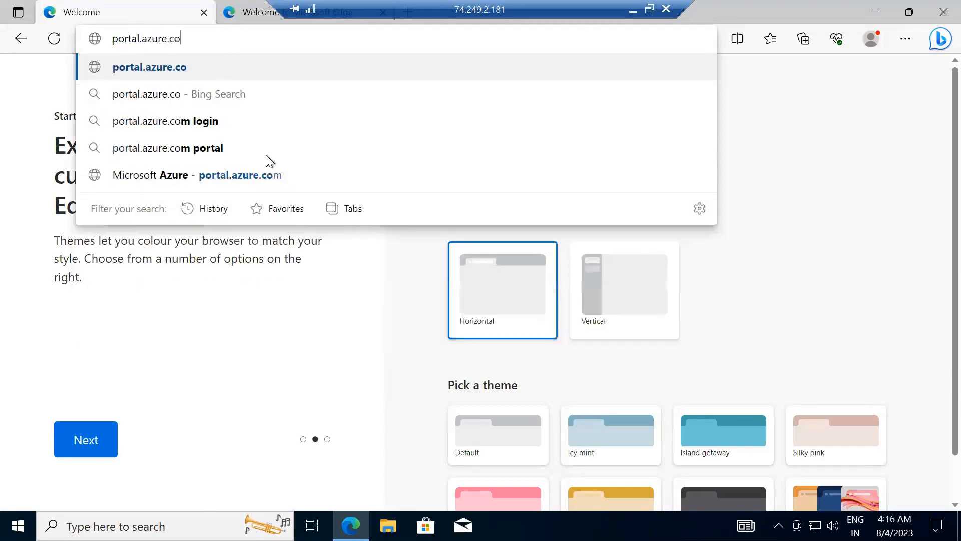
type("me")
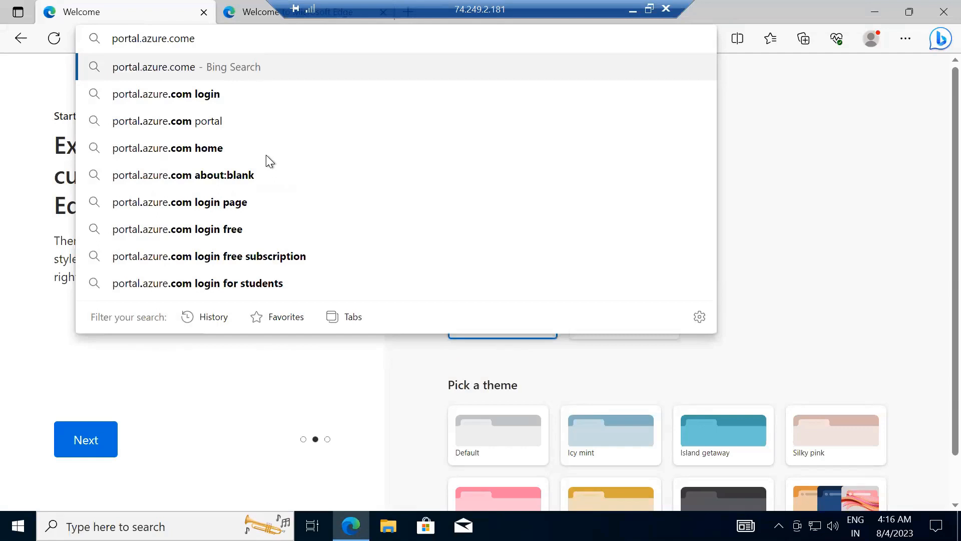
key("Return")
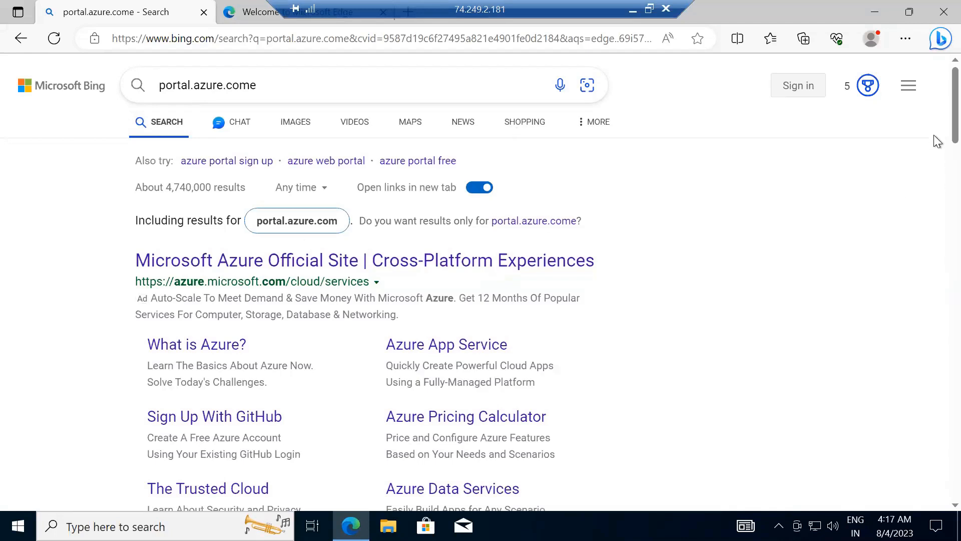
scroll(934, 135, "down", 1)
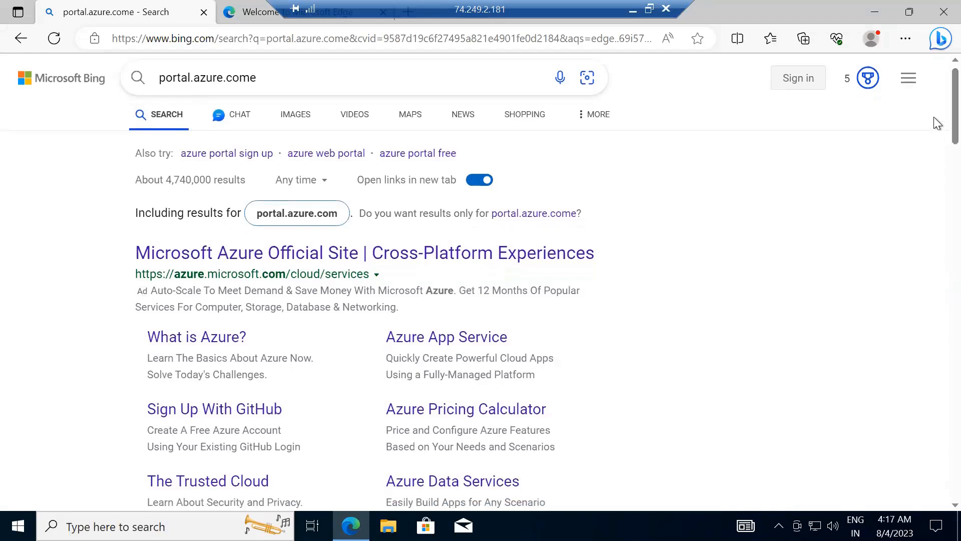
scroll(938, 176, "down", 2)
scroll(937, 188, "down", 5)
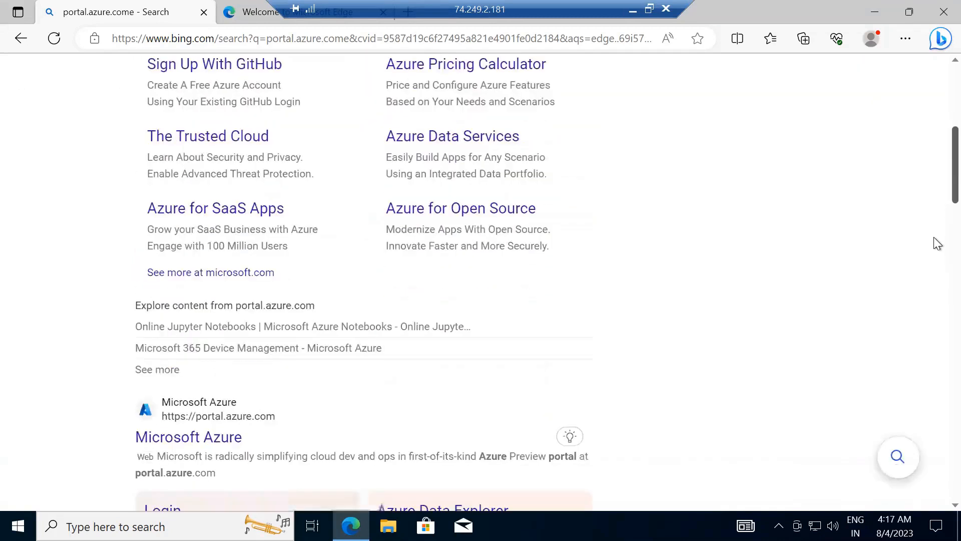
scroll(937, 254, "down", 5)
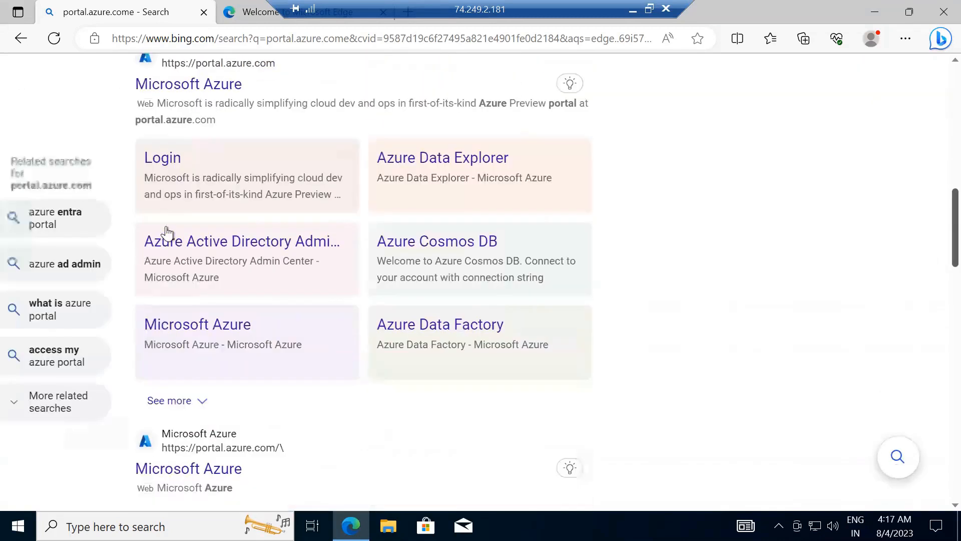
left_click(223, 86)
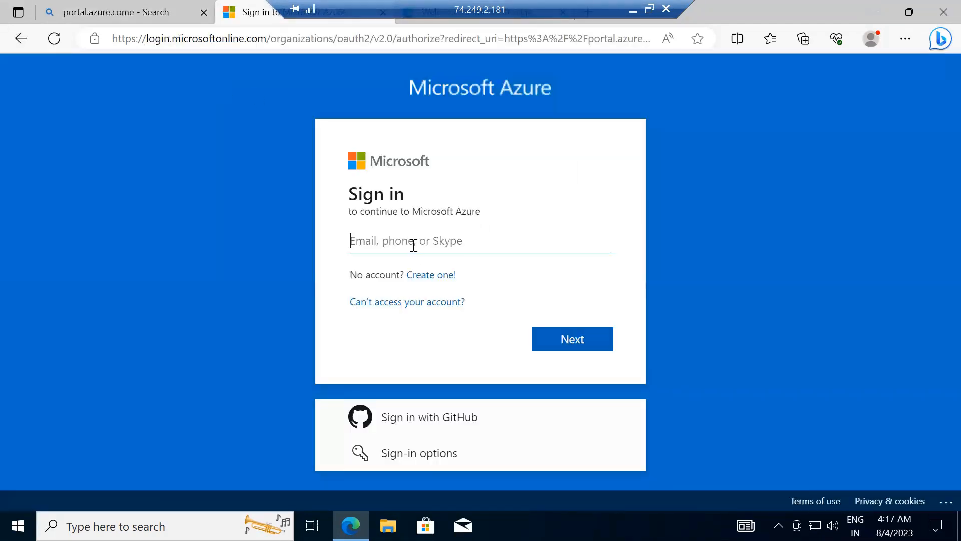
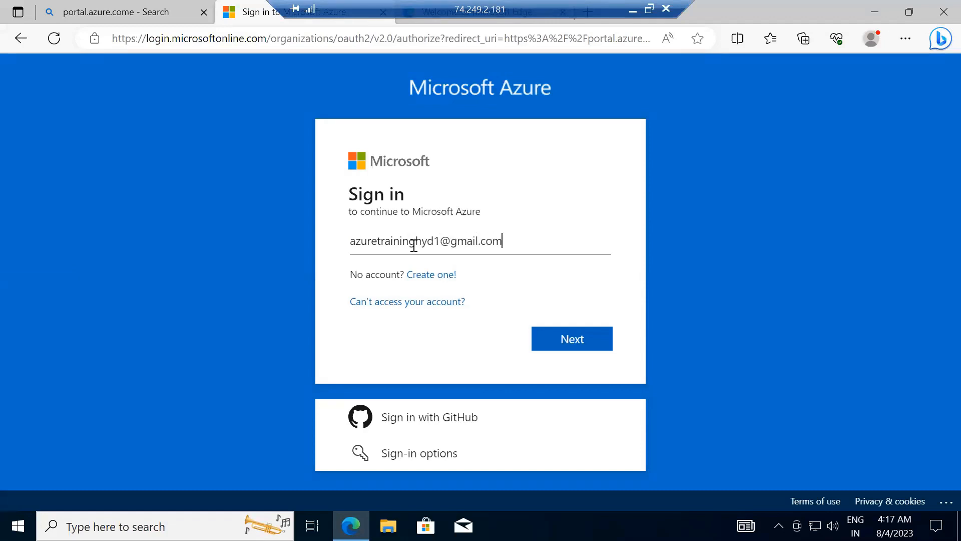
Submit the Azure account's e-mail on the Microsoft sign-in page and decline signing in to Microsoft Edge
key("Return")
key("Return")
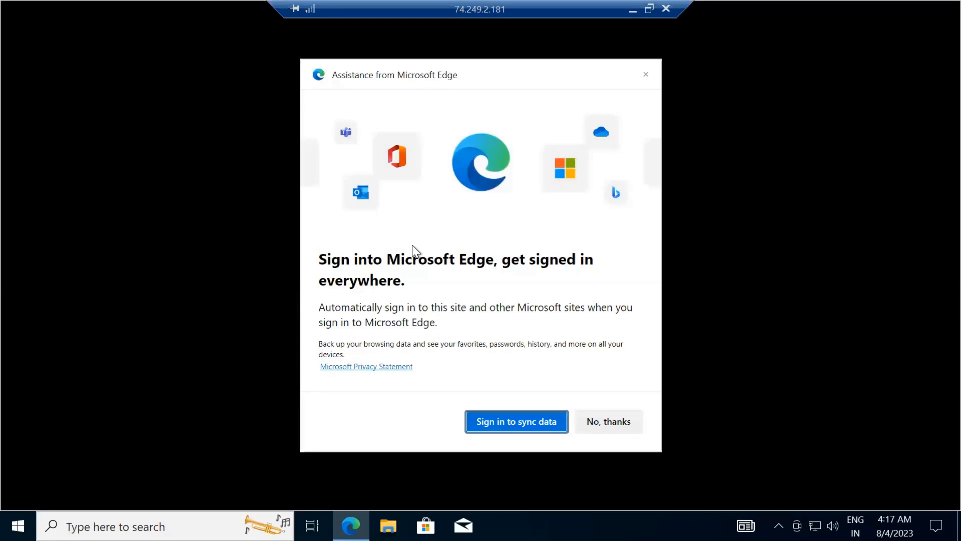
left_click(626, 423)
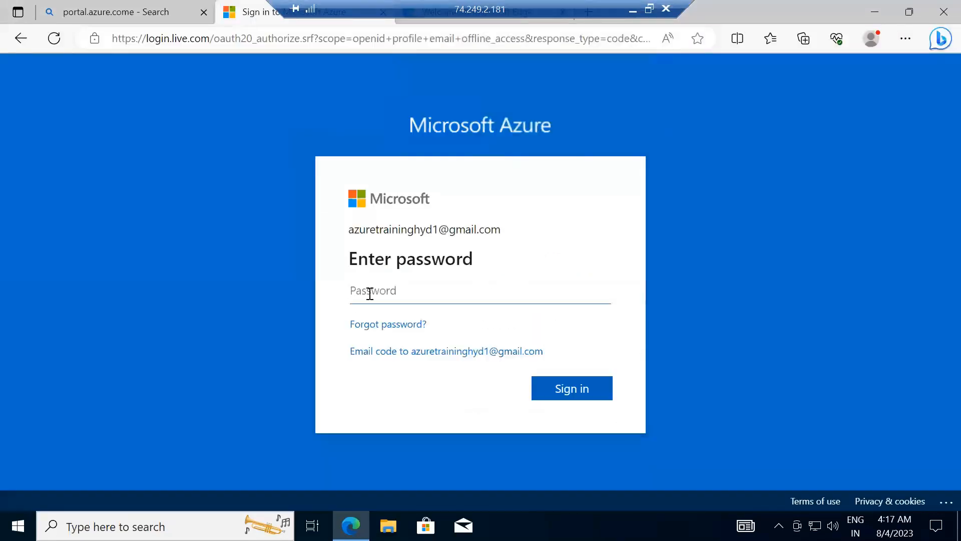
Sign in with the Azure account's password, declining to save the password in Edge and to stay signed in
left_click(373, 291)
type("•••••••")
type("•••••")
key("Return")
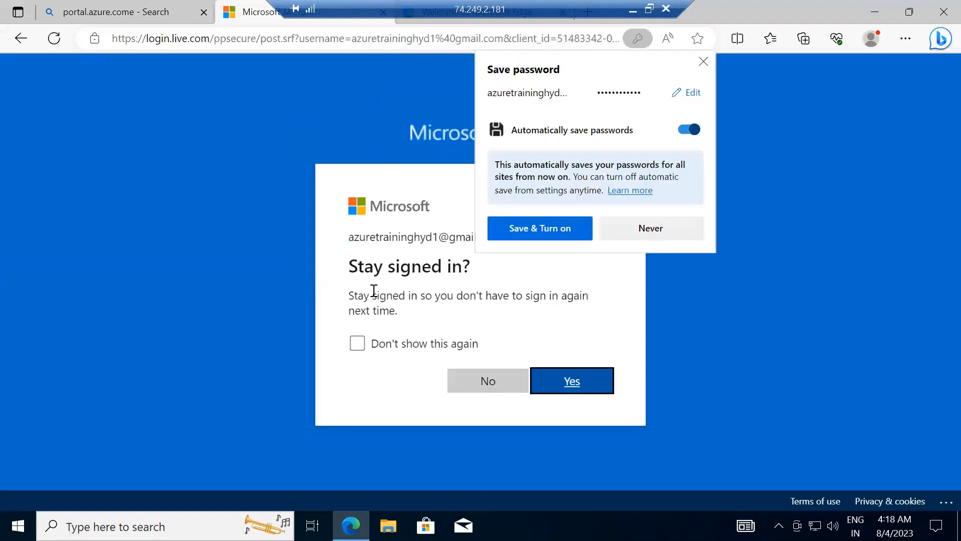
left_click(620, 227)
left_click(488, 382)
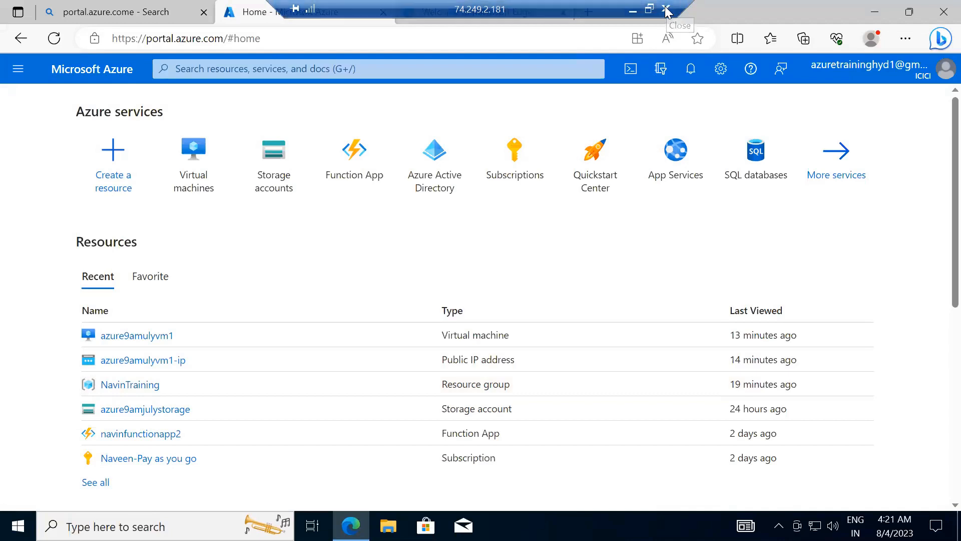
Sign out of the Azure portal account in the remote session's browser
left_click(939, 72)
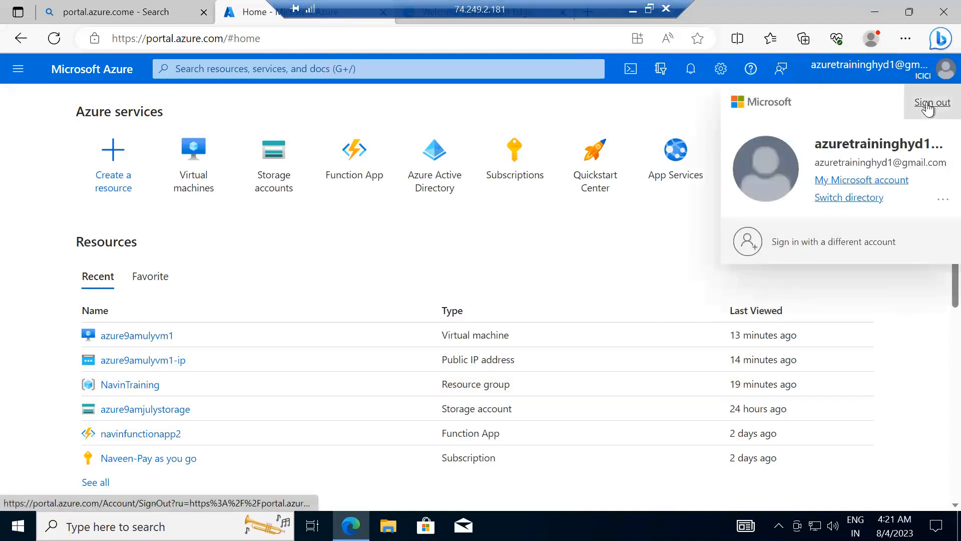
left_click(927, 104)
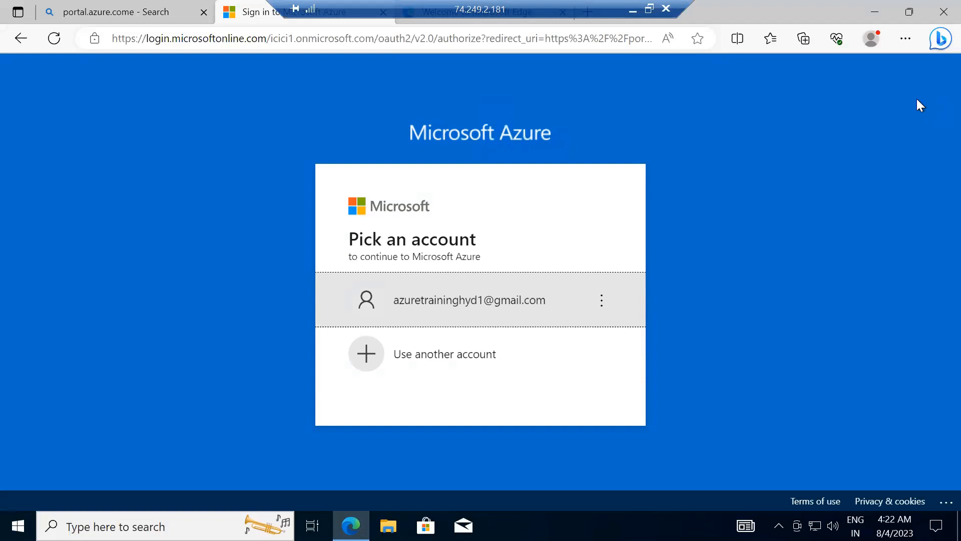
left_click(666, 9)
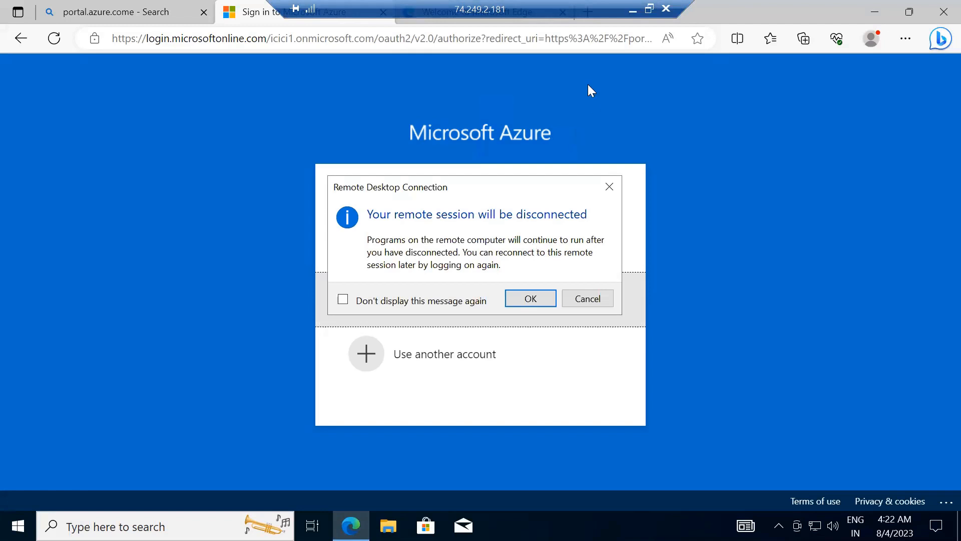
left_click(508, 259)
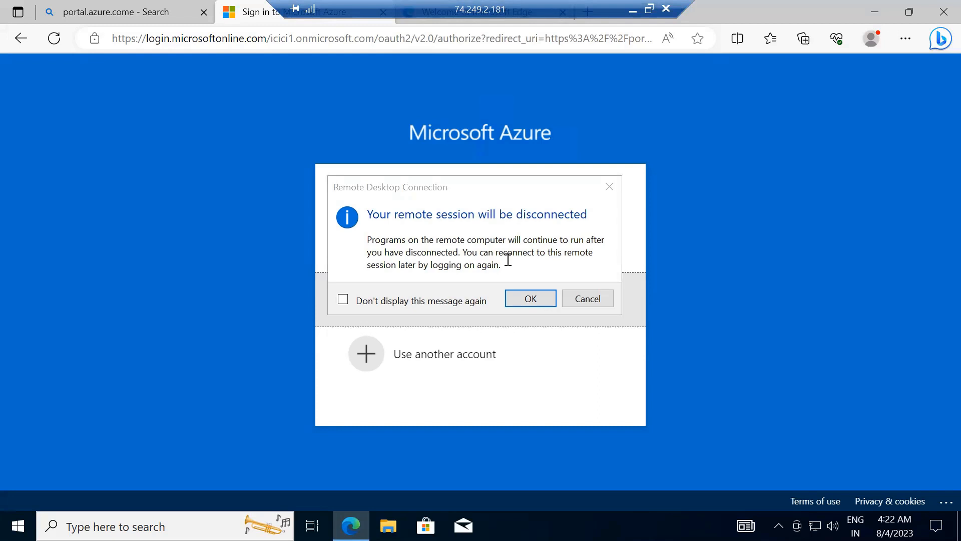
left_click(599, 303)
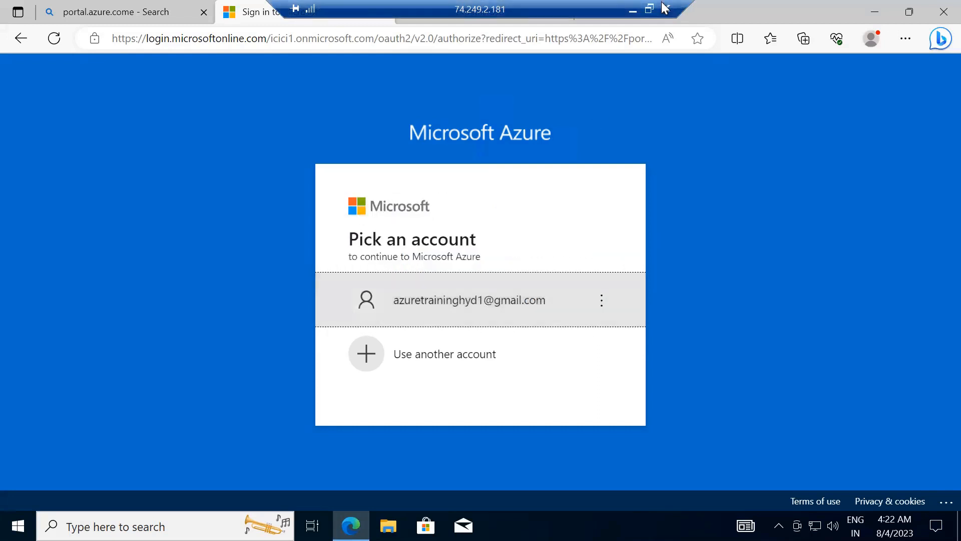
left_click(155, 13)
left_click(169, 38)
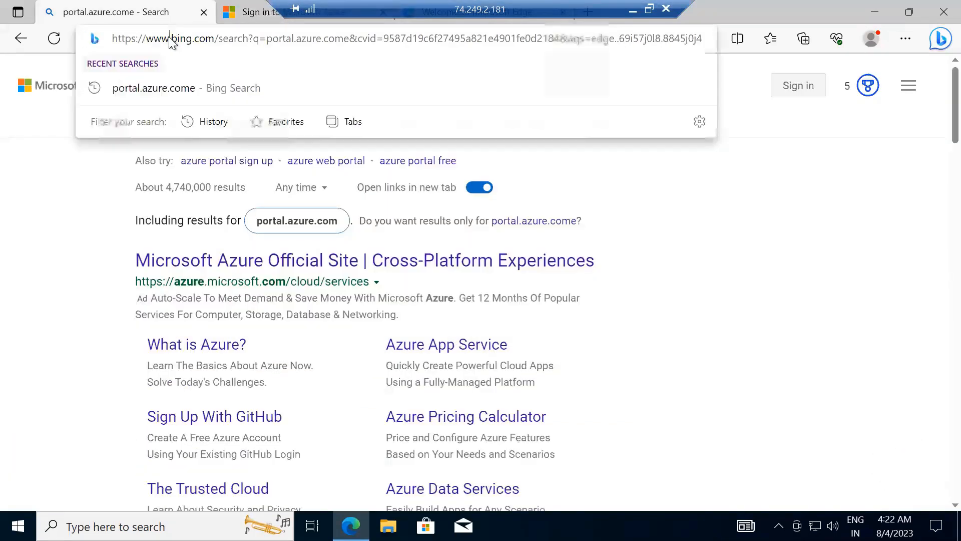
key("ctrl+a")
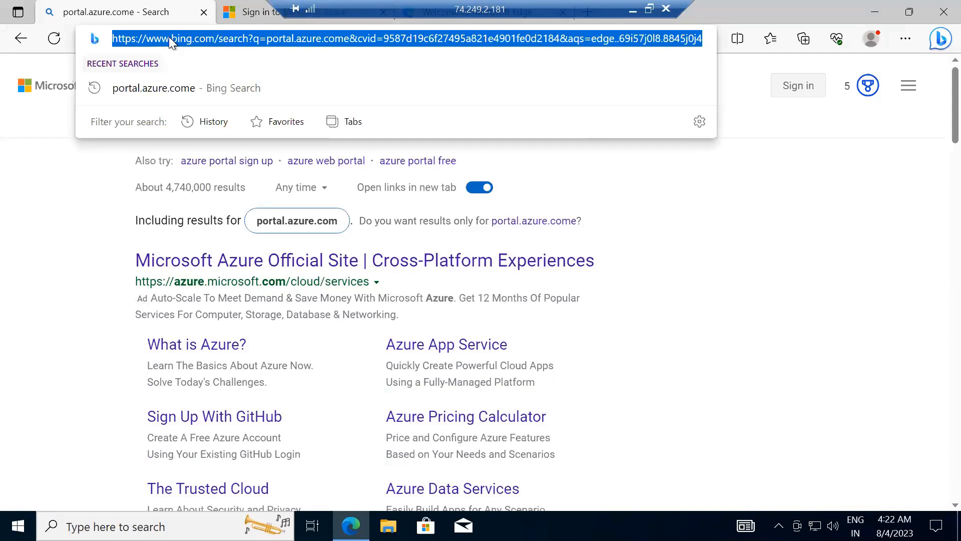
Show the remote machine's desktop and open a maximized File Explorer window
key("super+d")
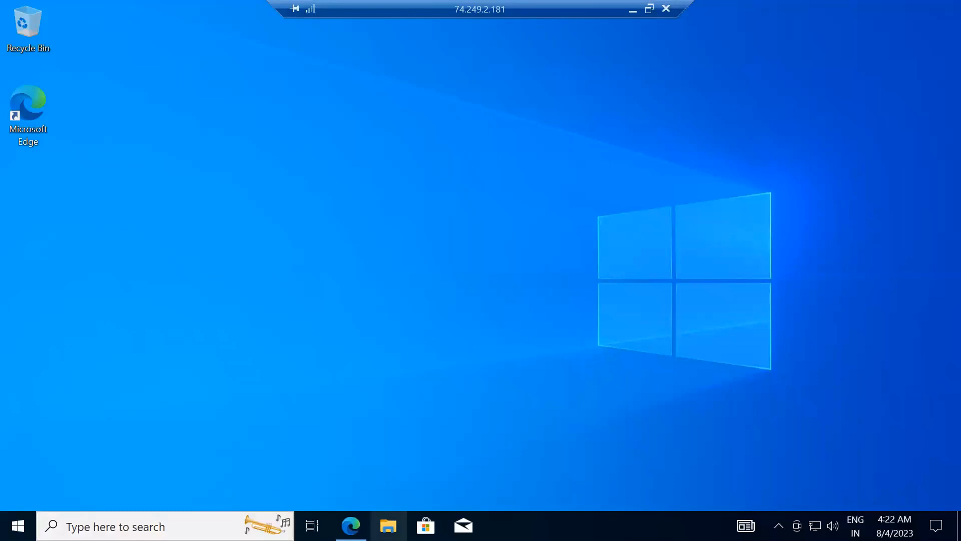
left_click(388, 526)
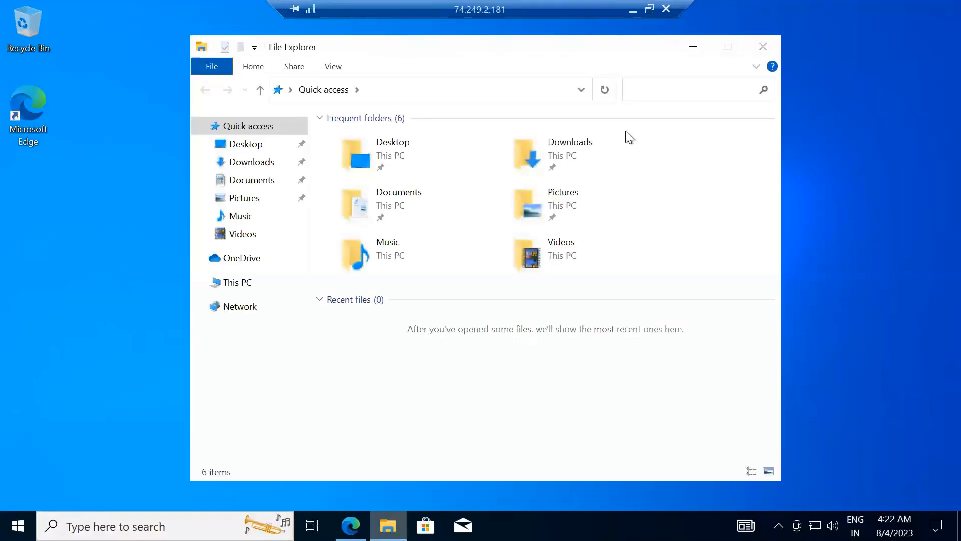
left_click(727, 46)
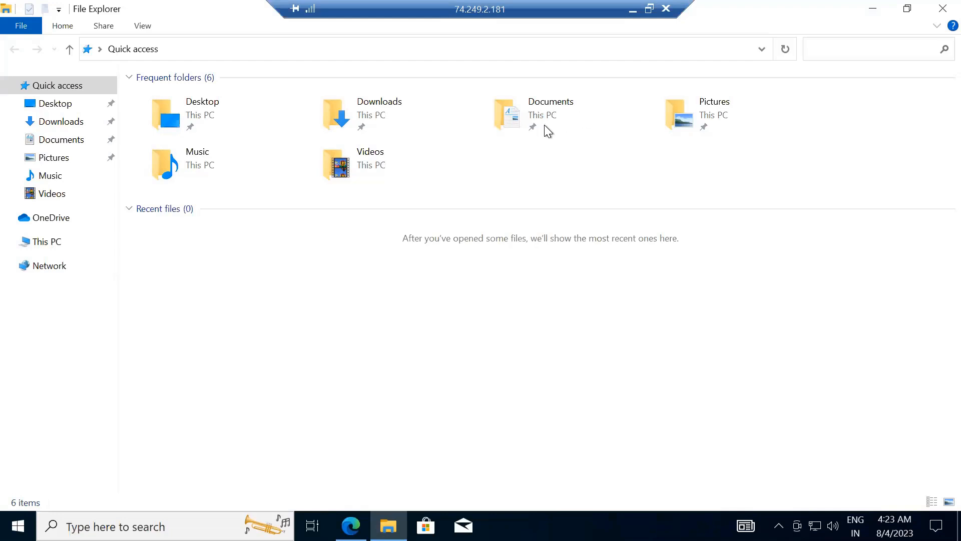
Open the Temporary Storage (D:) drive under This PC, examine its properties, and close them
left_click(9, 242)
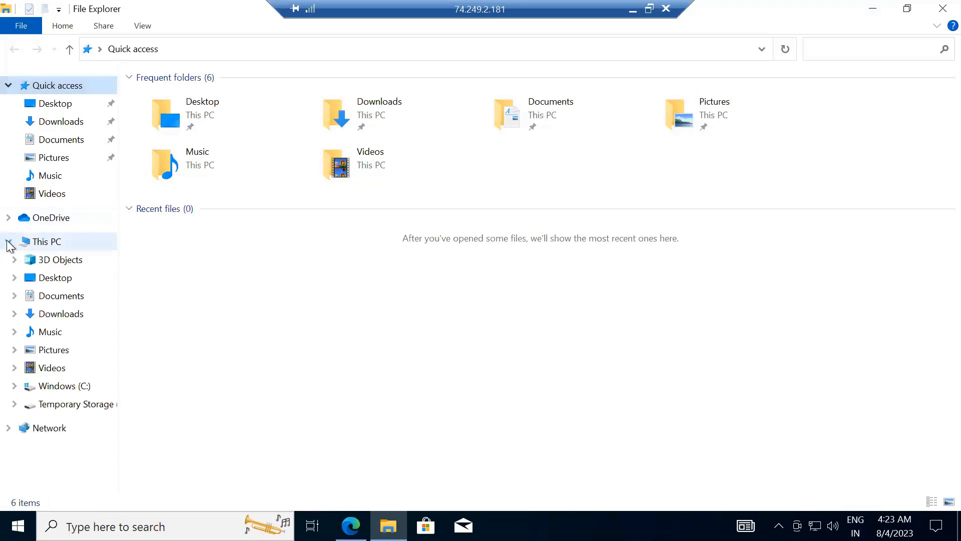
left_click(76, 404)
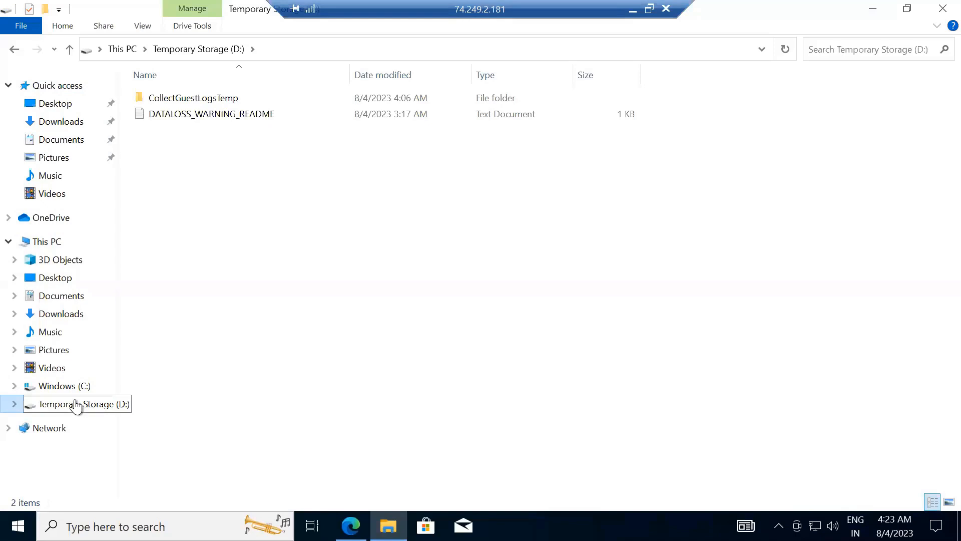
right_click(76, 404)
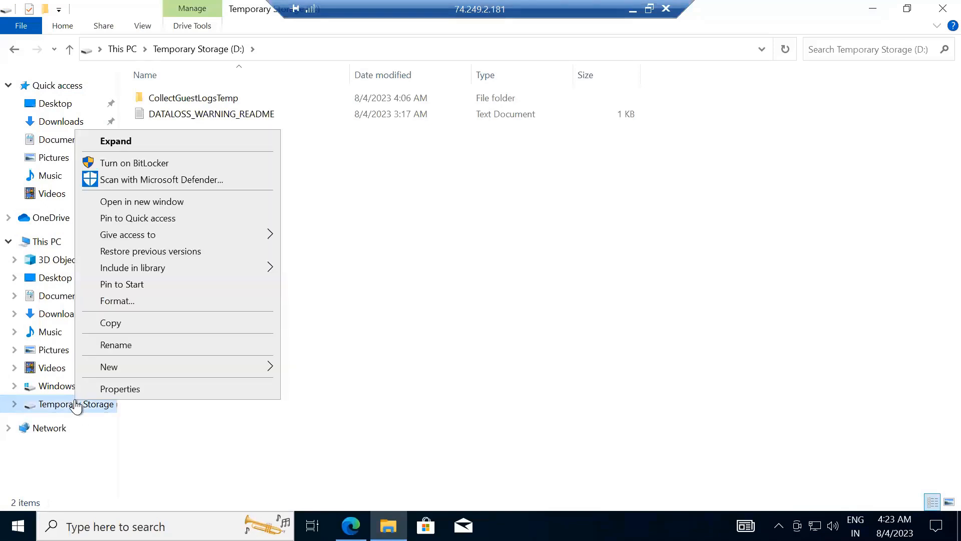
left_click(131, 391)
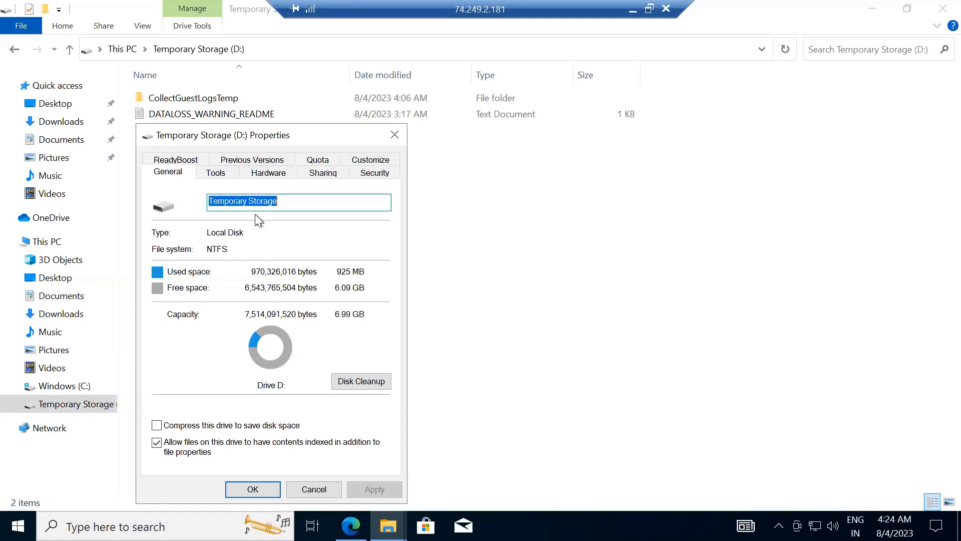
left_click(394, 129)
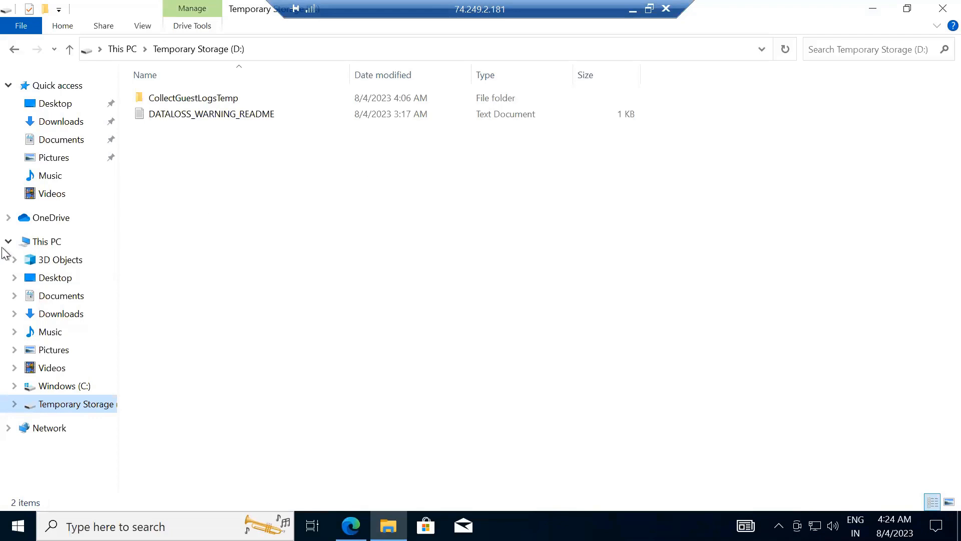
Open This PC and examine the capacity and free space of the Windows (C:) and Temporary Storage (D:) drives
left_click(50, 243)
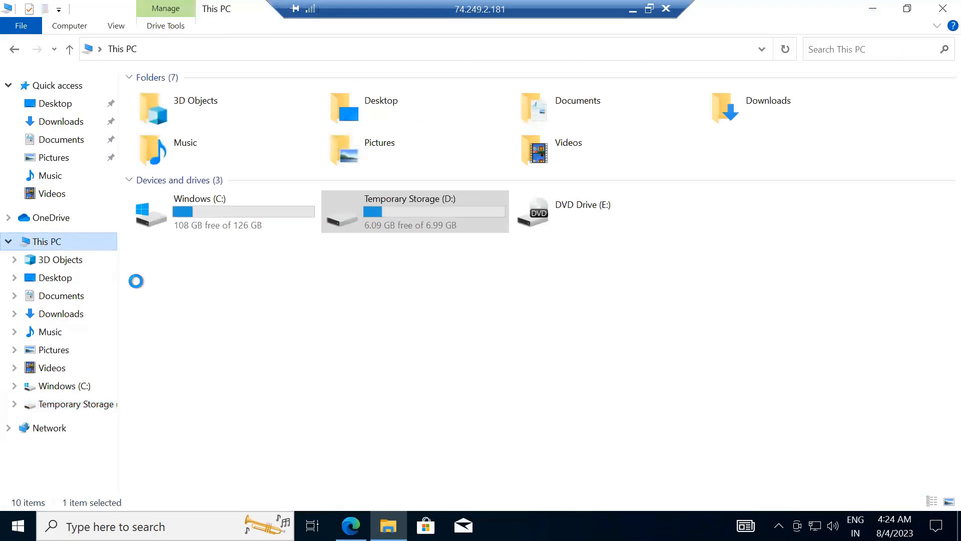
right_click(48, 237)
left_click(321, 341)
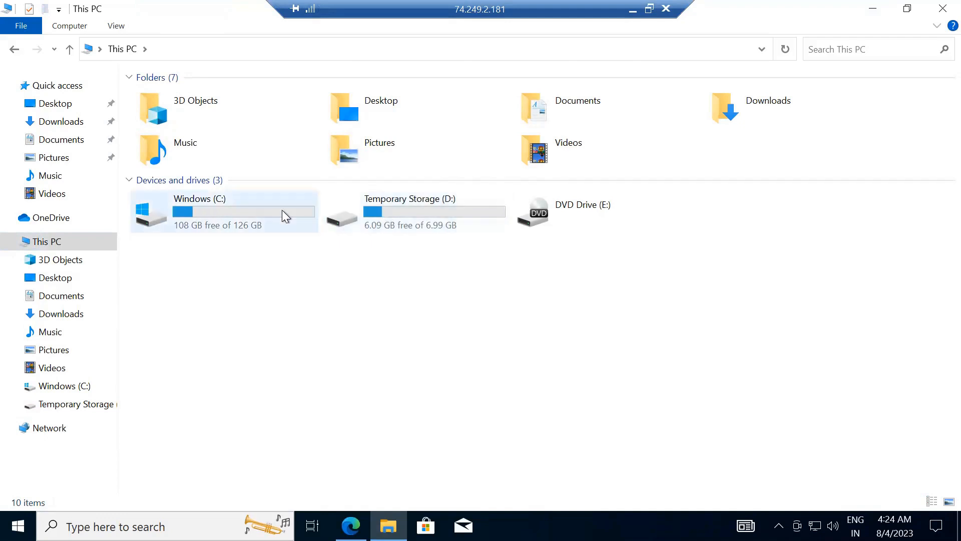
mouse_move(283, 215)
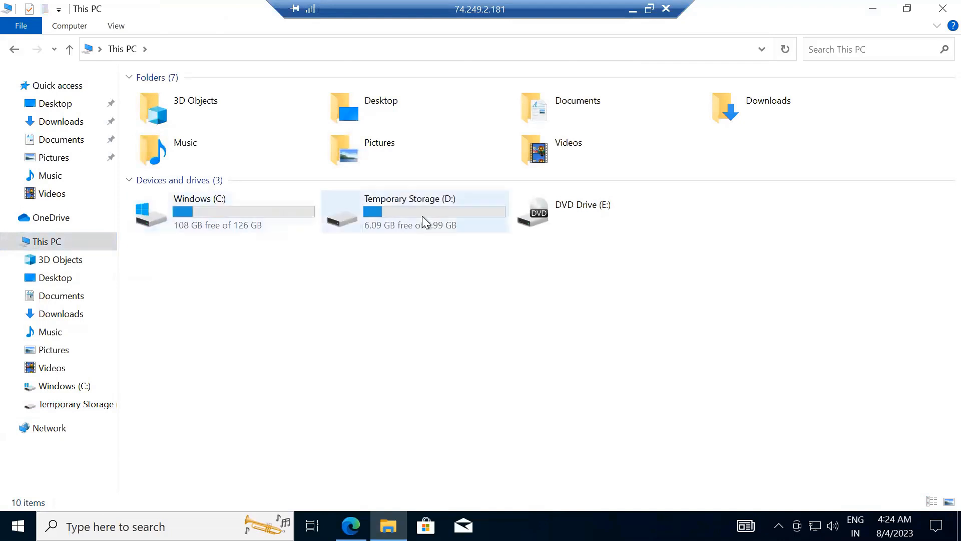
mouse_move(422, 216)
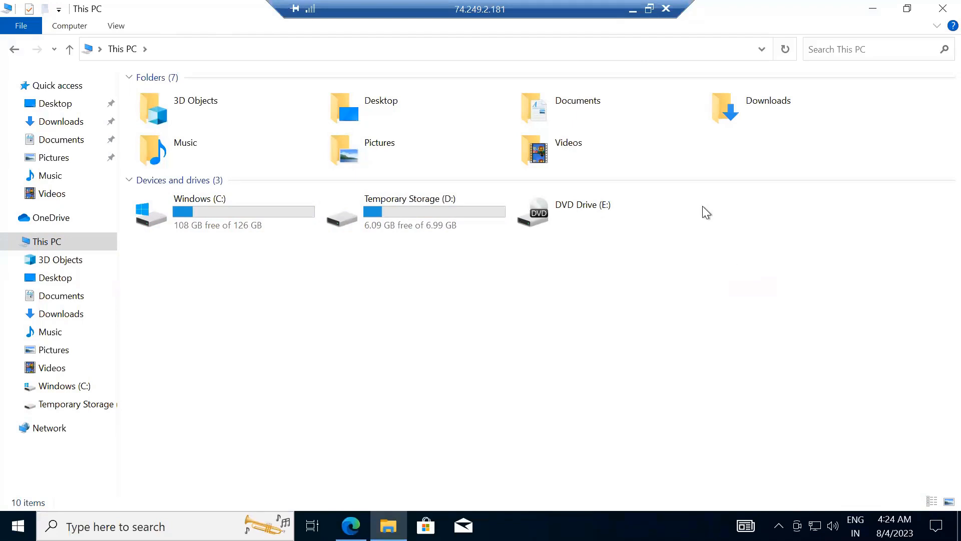
Disconnect the remote desktop session with the virtual machine and return to the local Chrome browser
left_click(665, 10)
left_click(523, 299)
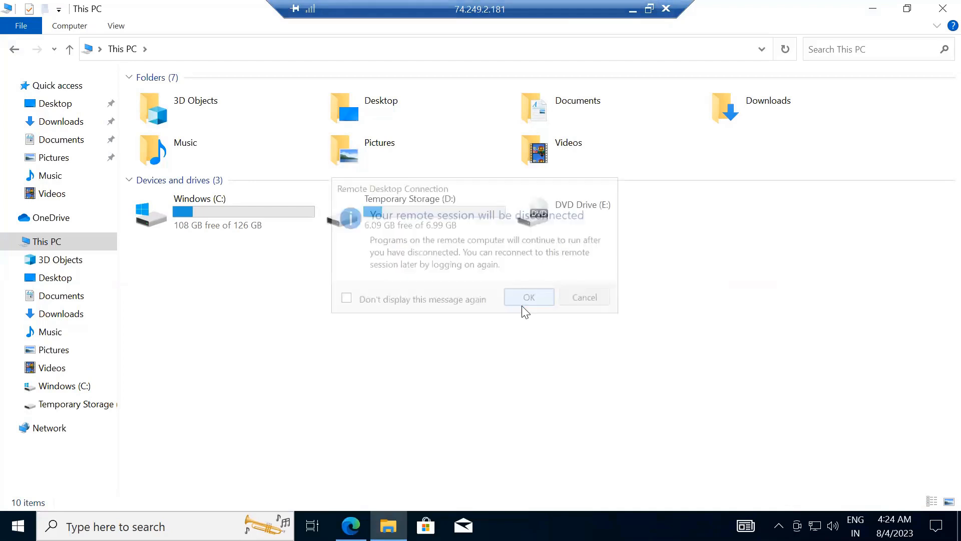
left_click(760, 240)
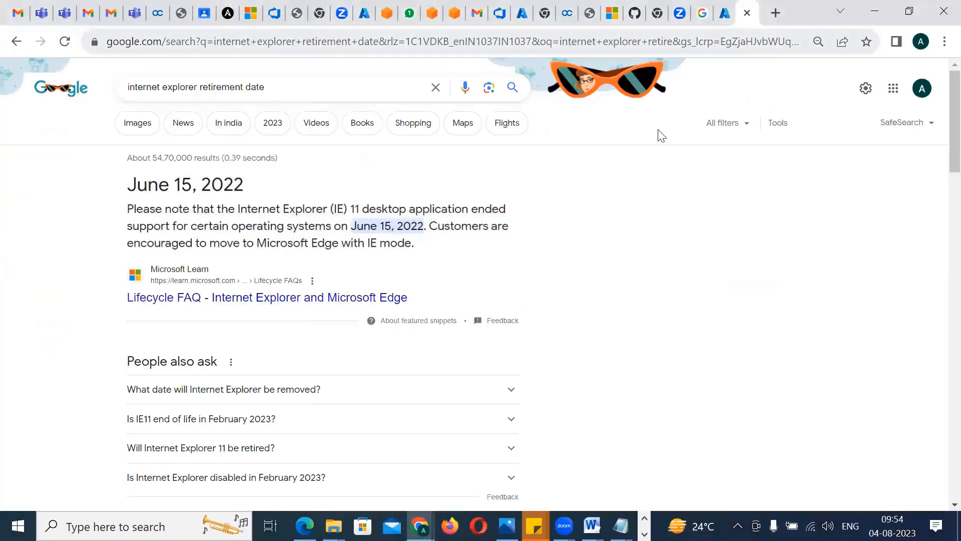
Go to the Virtual machines list in the local Azure portal and stop azure9amulyvm1
left_click(721, 16)
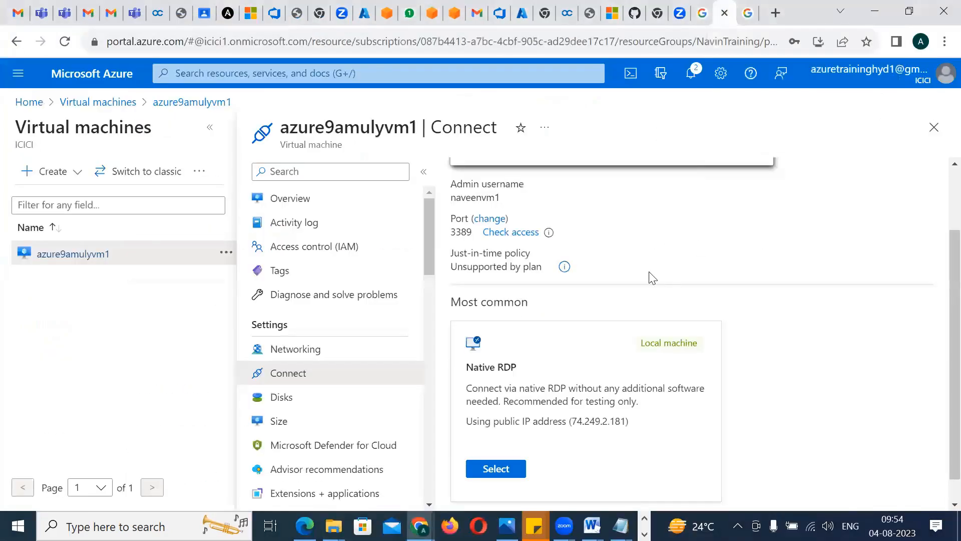
left_click(124, 103)
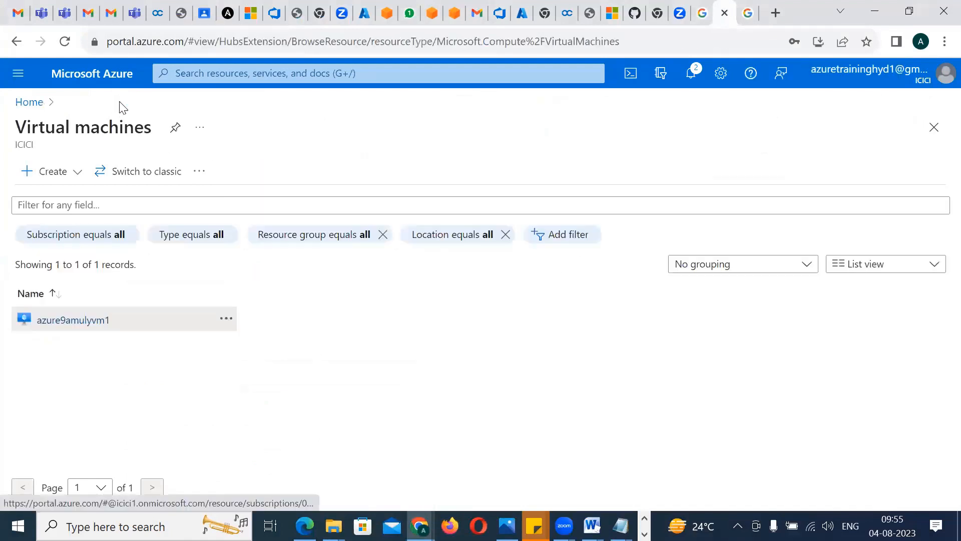
left_click(23, 289)
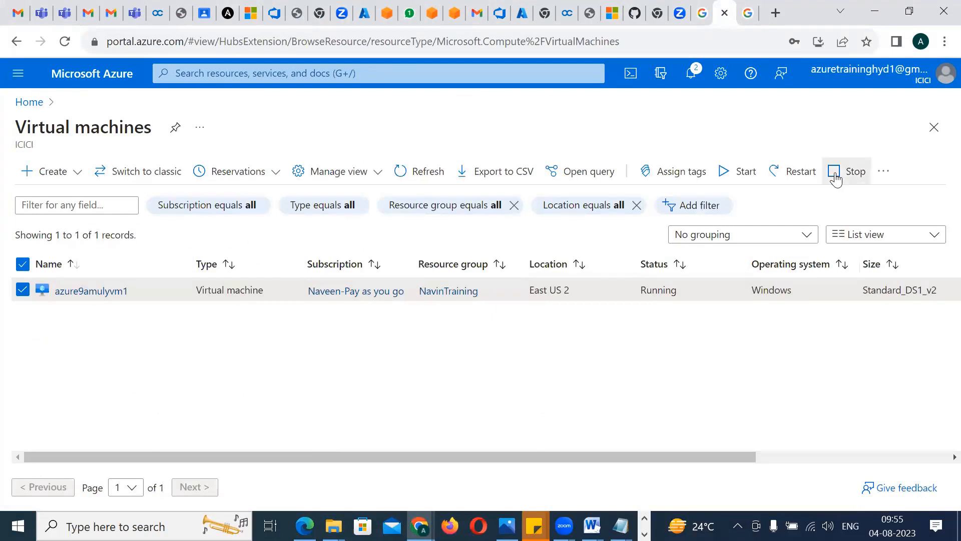
left_click(835, 175)
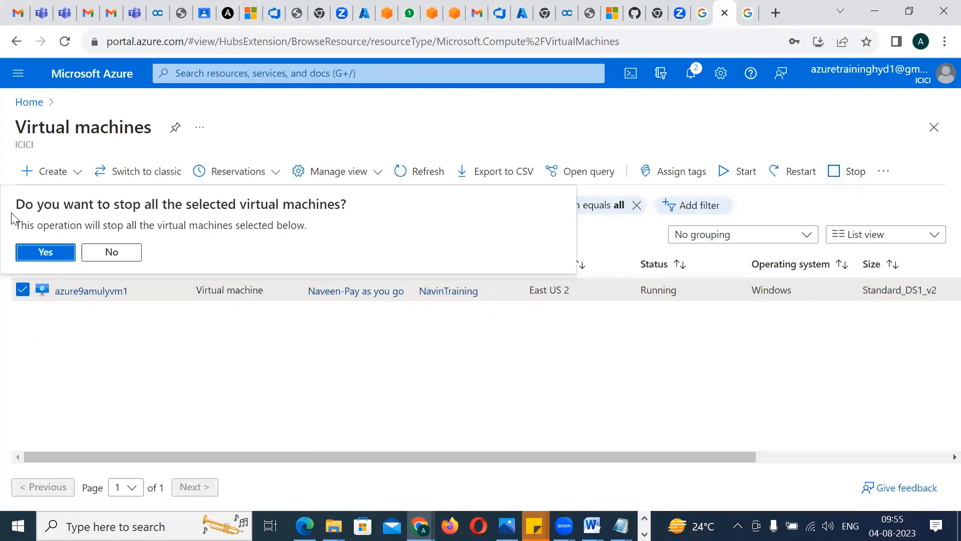
left_click(43, 256)
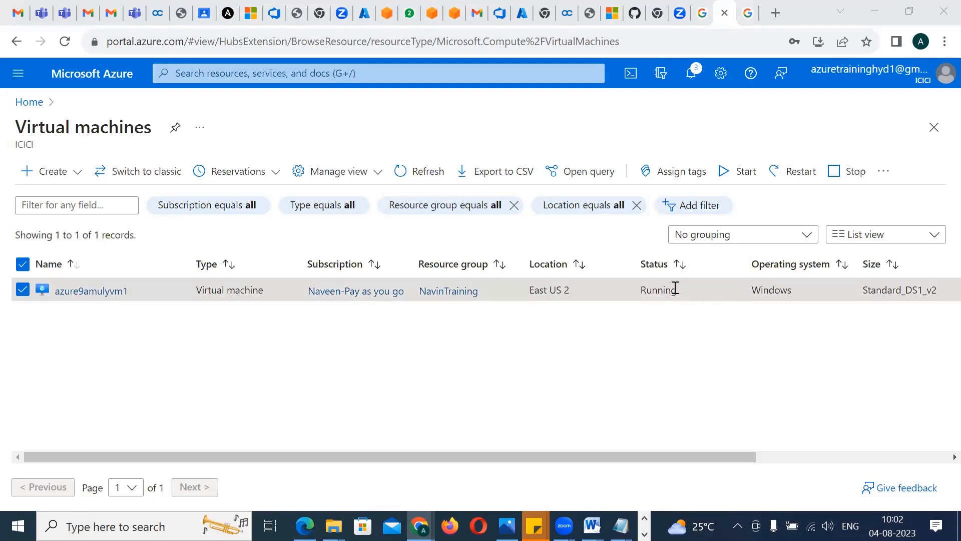
Issue the stop command for azure9amulyvm1 once more and reload the Virtual machines list through the portal home
left_click(832, 175)
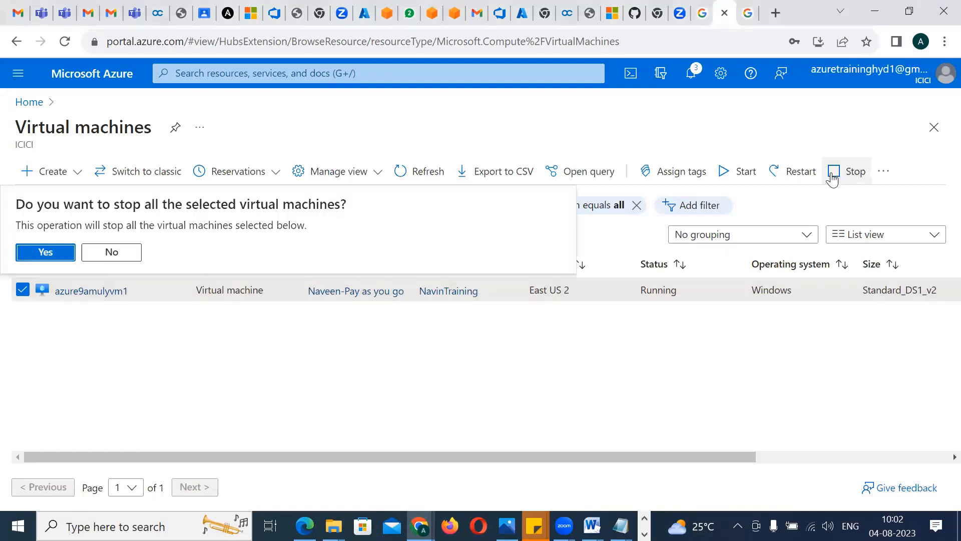
left_click(43, 255)
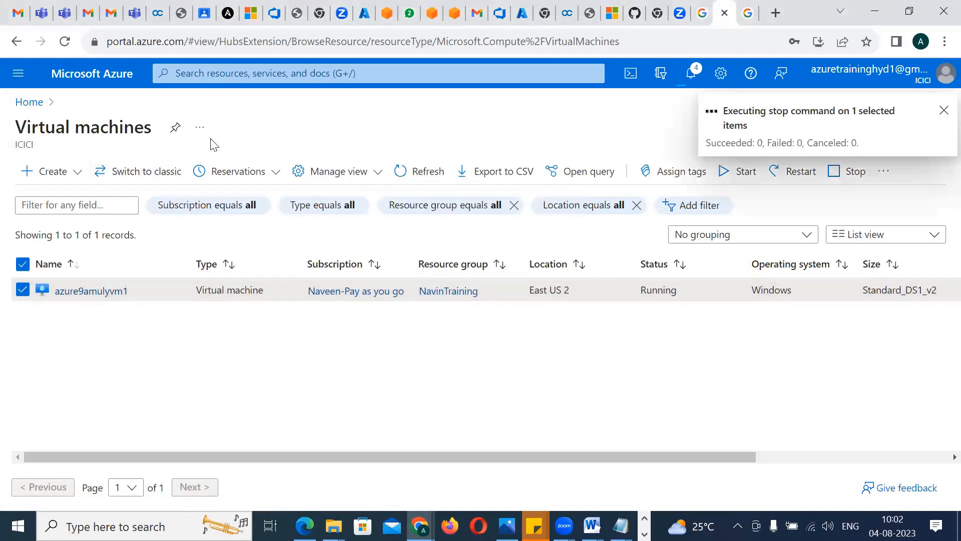
left_click(75, 81)
left_click(190, 186)
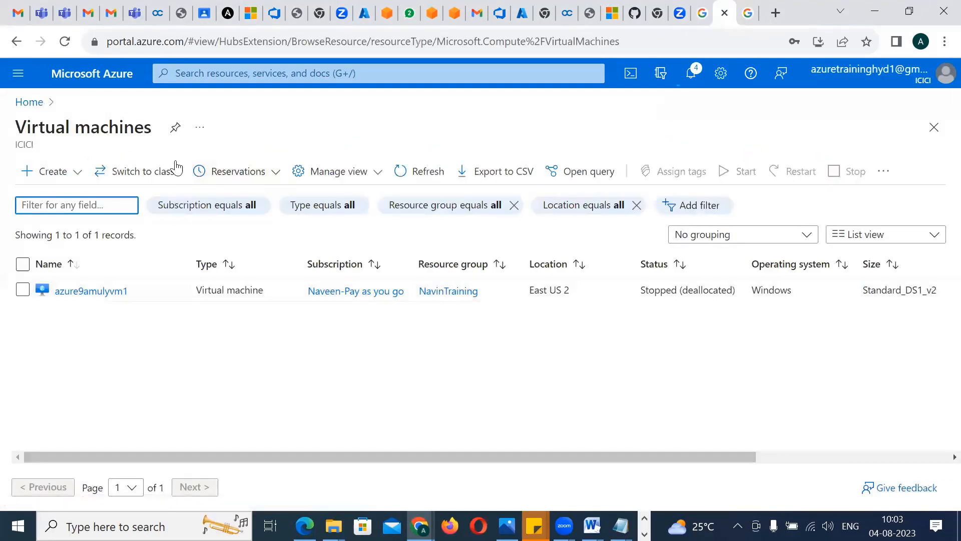
Start creating another Azure virtual machine and name it navinvmmachine2
left_click(77, 173)
left_click(75, 197)
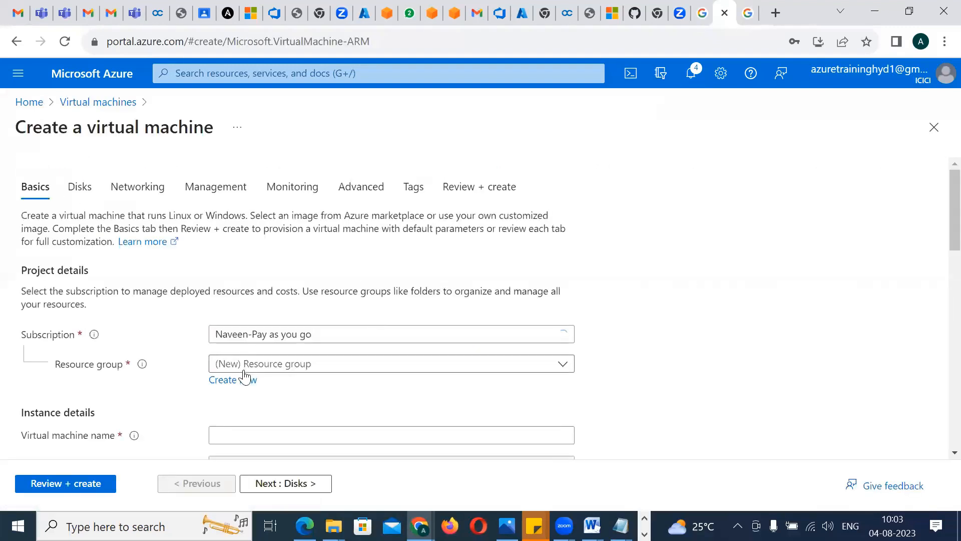
left_click(247, 428)
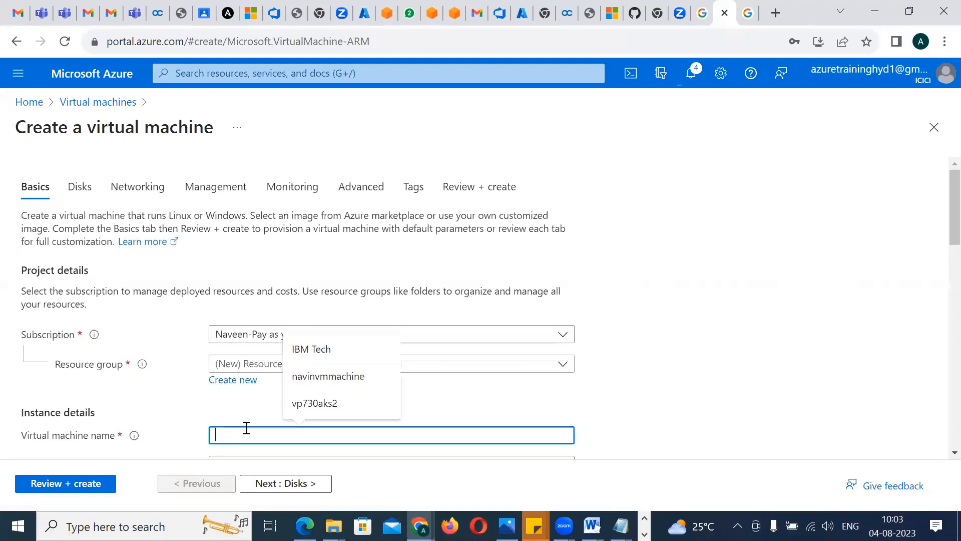
left_click(357, 377)
type("2")
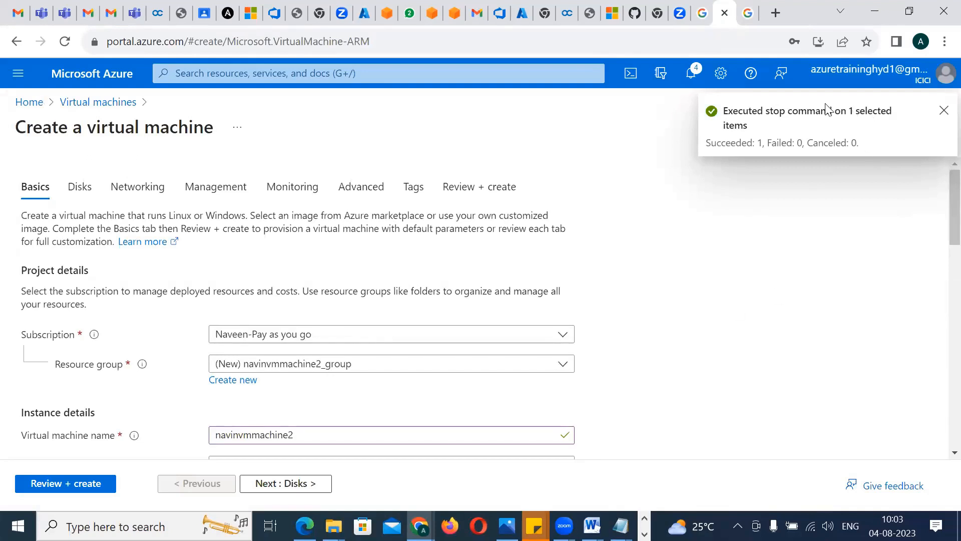
Set the new virtual machine's region to (Asia Pacific) Central India
scroll(940, 199, "down", 5)
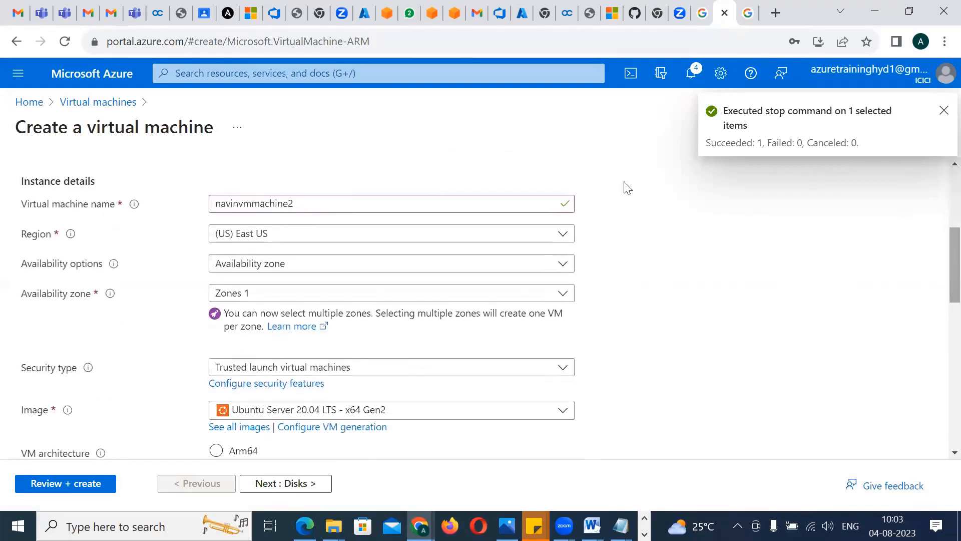
left_click(276, 234)
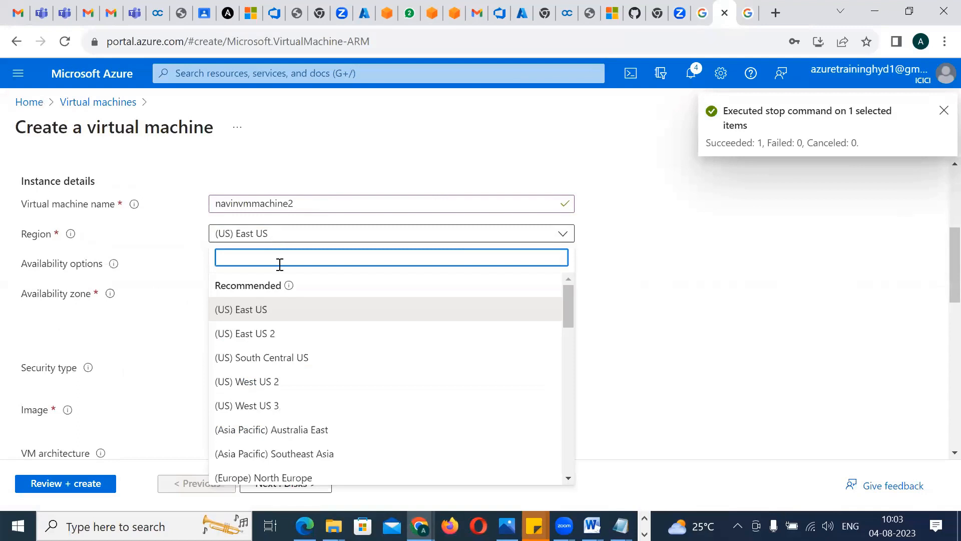
mouse_move(286, 284)
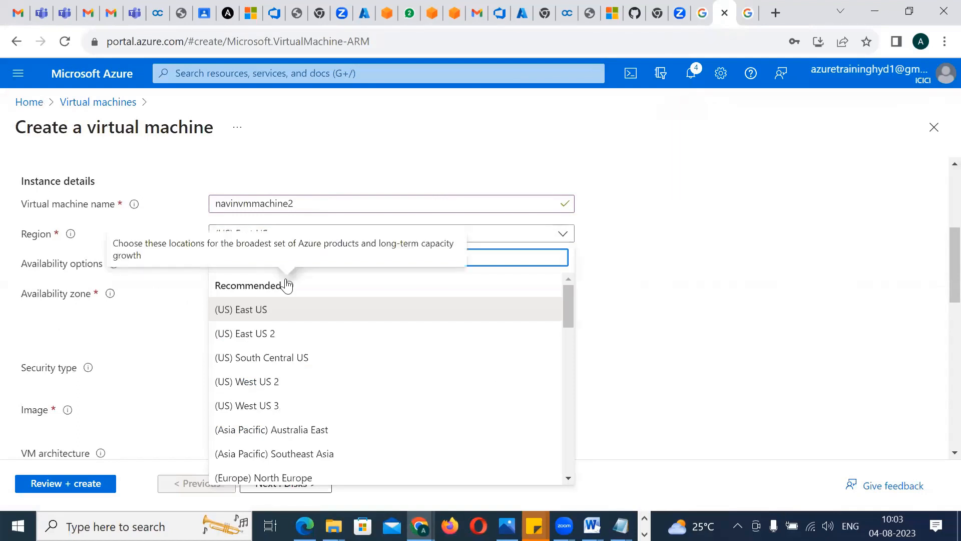
type("centrain")
key("BackSpace")
key("BackSpace")
key("BackSpace")
key("BackSpace")
key("BackSpace")
key("BackSpace")
key("BackSpace")
key("BackSpace")
type("india")
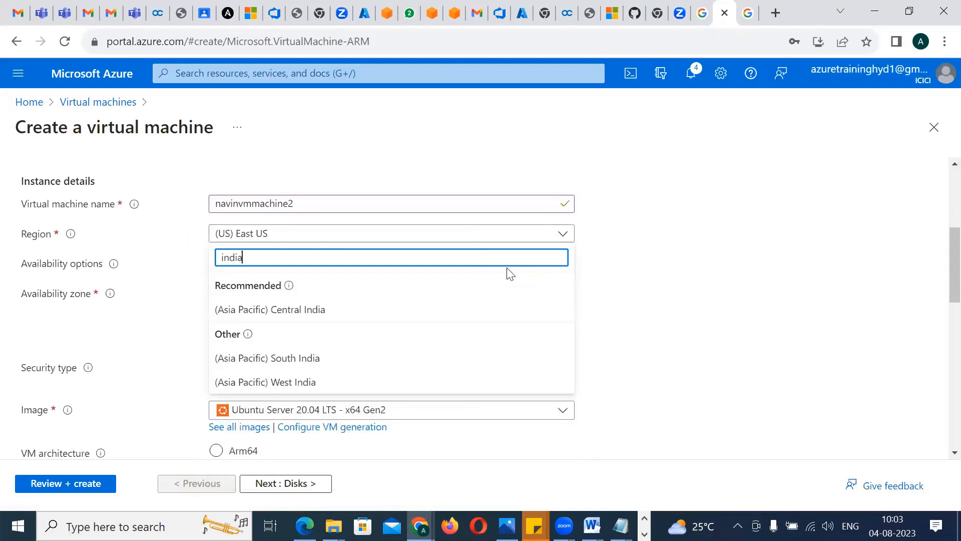
left_click(318, 315)
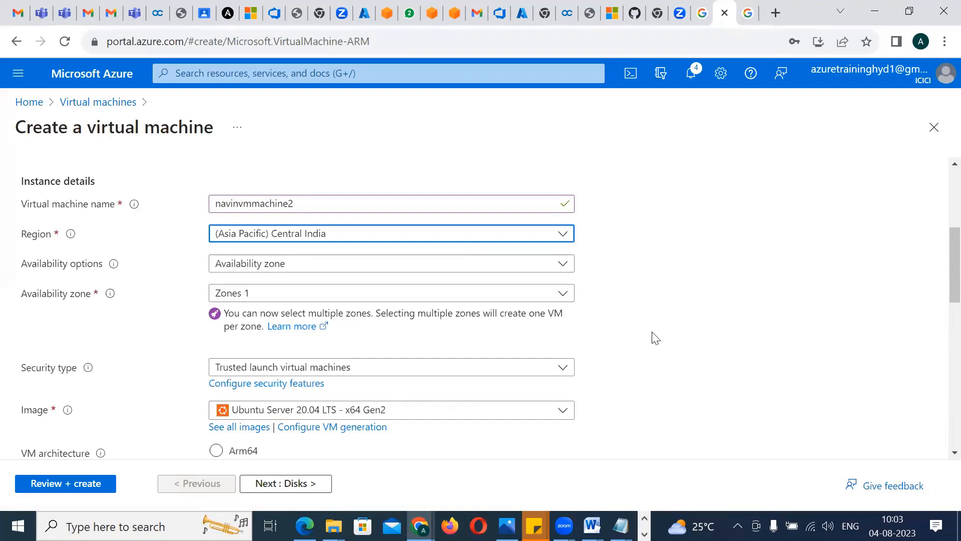
Set the security type to Standard and choose the image Windows 11 Pro, version 22H2 - x64 Gen2
left_click(364, 373)
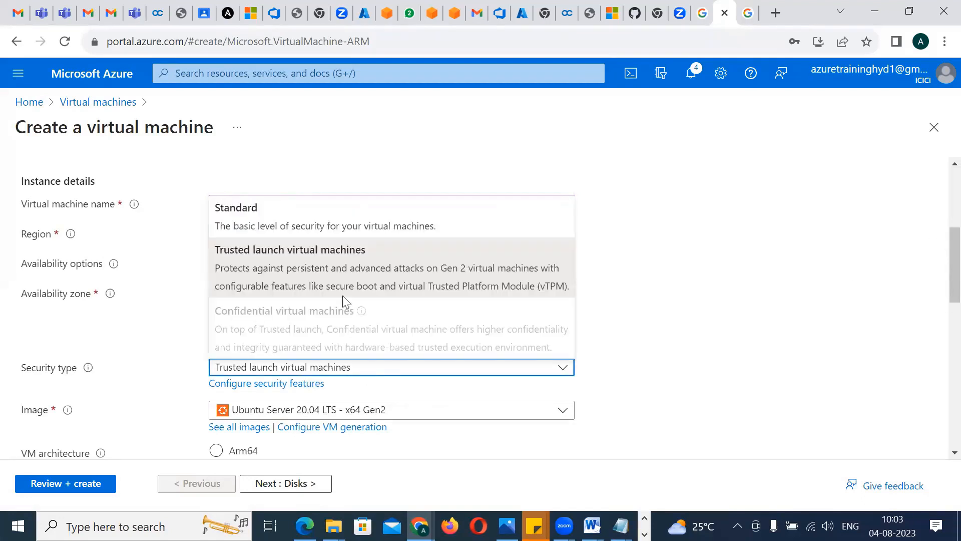
left_click(320, 240)
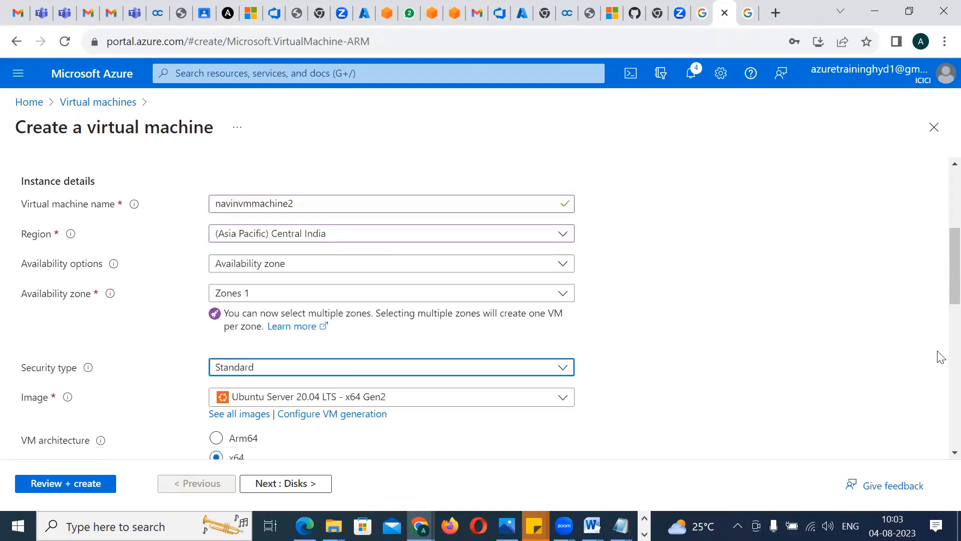
scroll(938, 309, "down", 3)
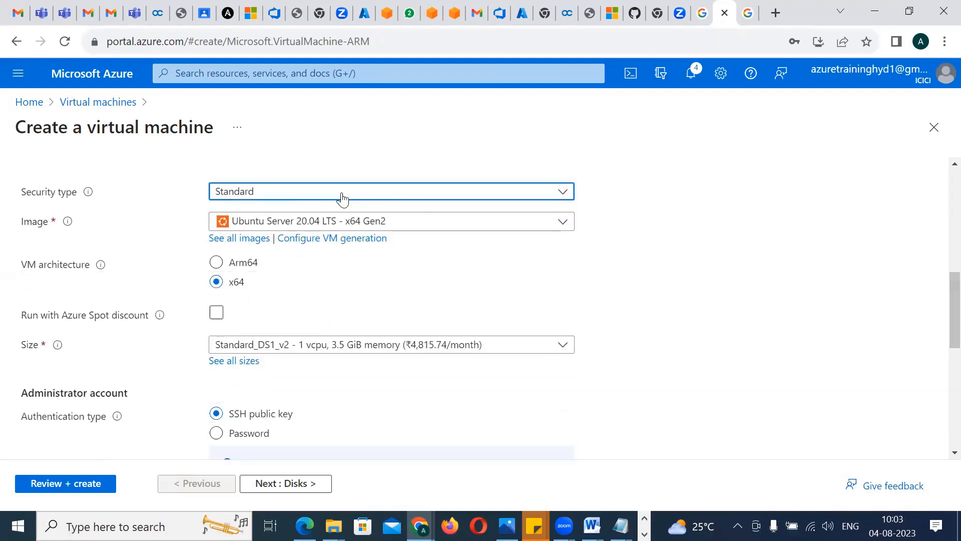
left_click(307, 224)
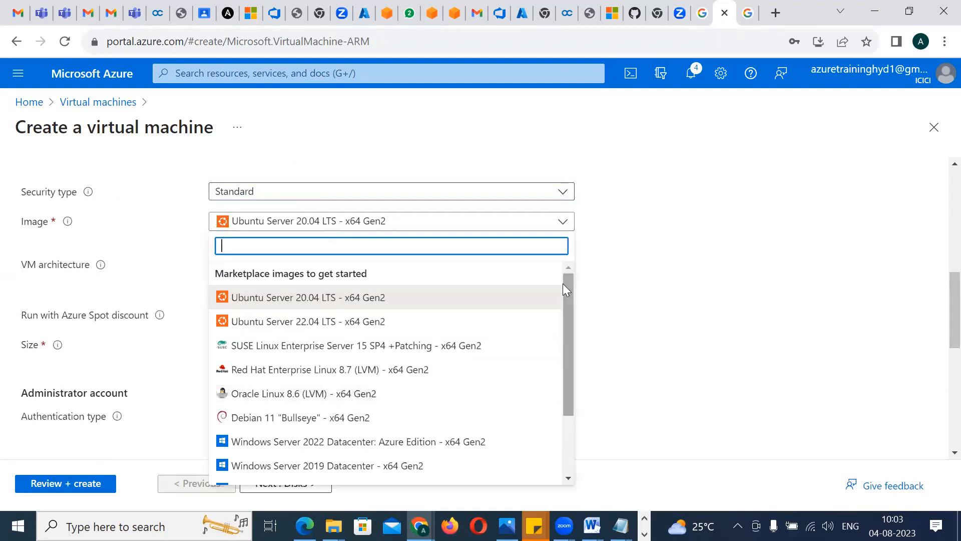
left_click_drag(567, 298, 564, 365)
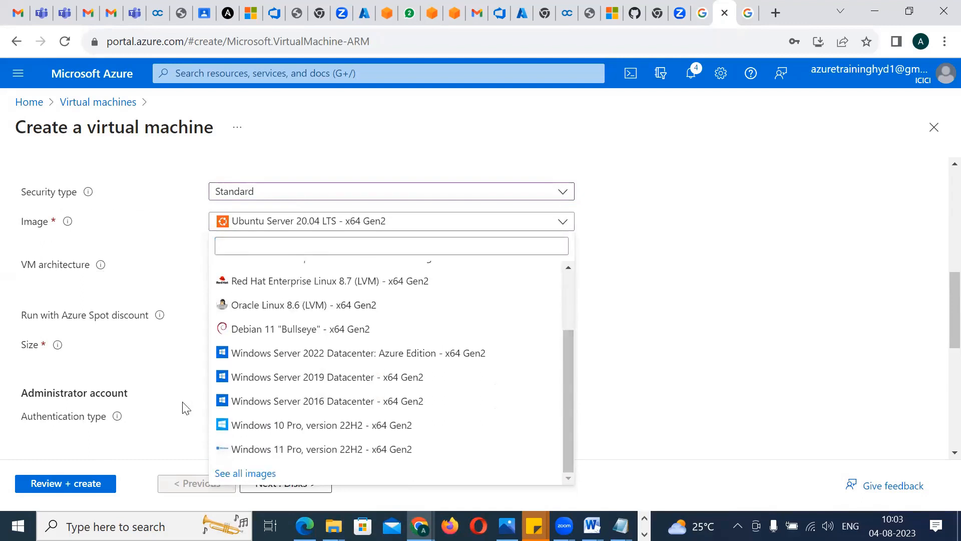
left_click(271, 455)
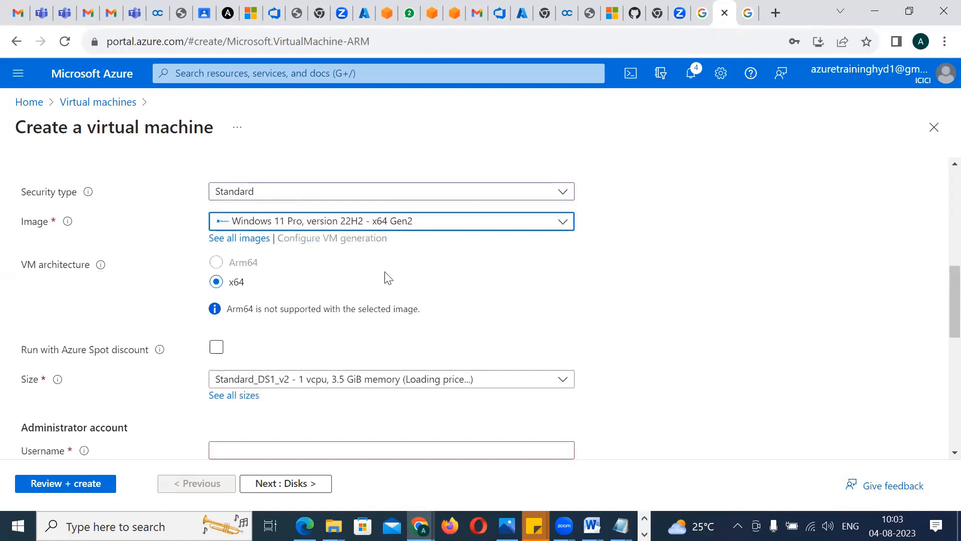
Switch the security type to Trusted launch virtual machines and check the VM sizes offered before and after the change
left_click(413, 390)
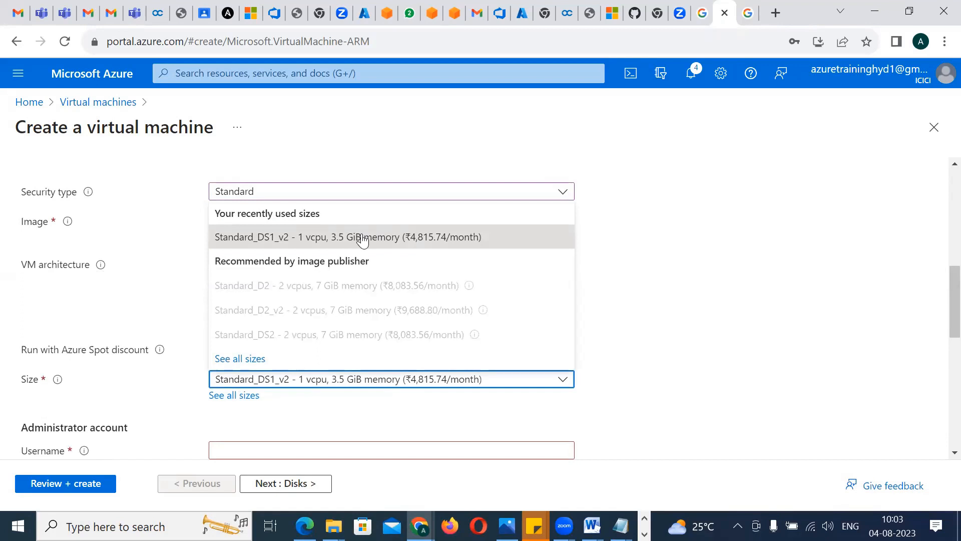
left_click(414, 134)
left_click(269, 193)
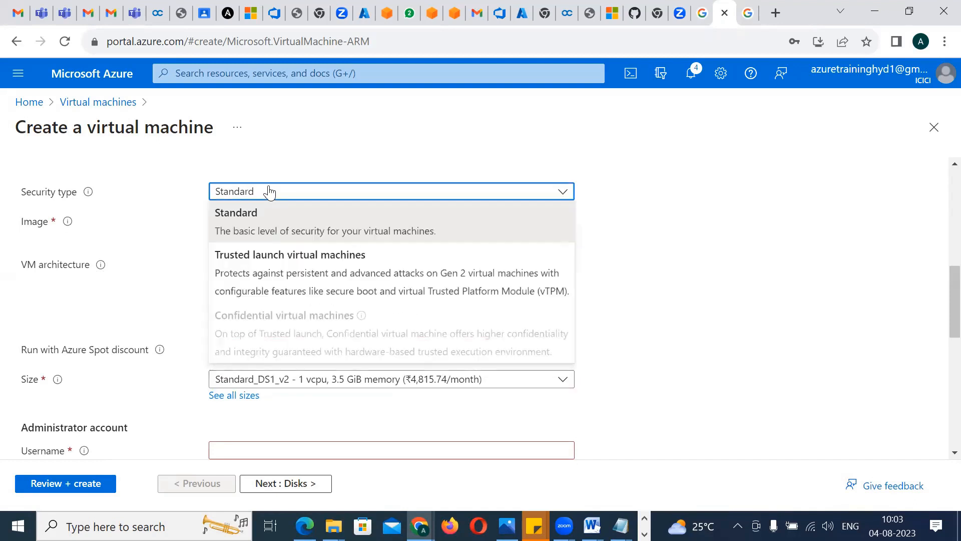
left_click(261, 254)
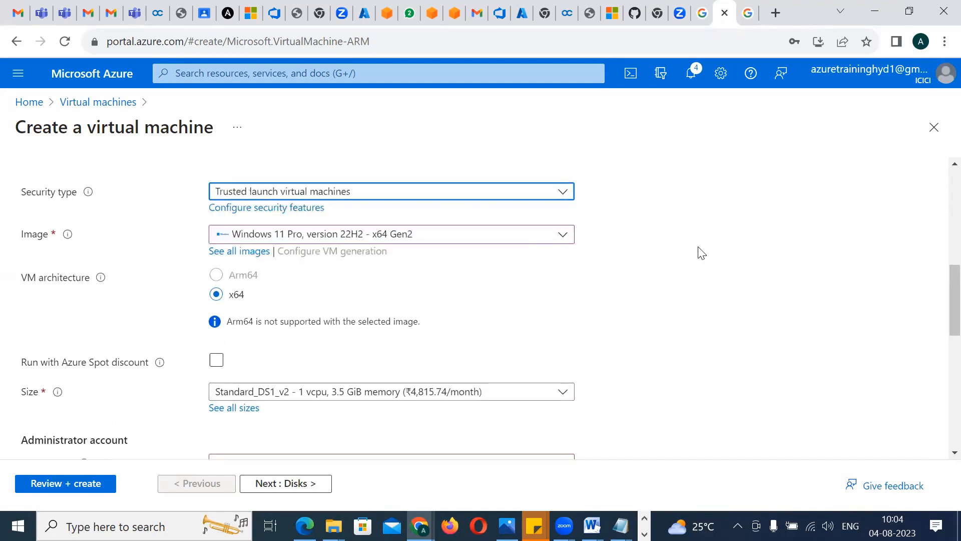
left_click(353, 396)
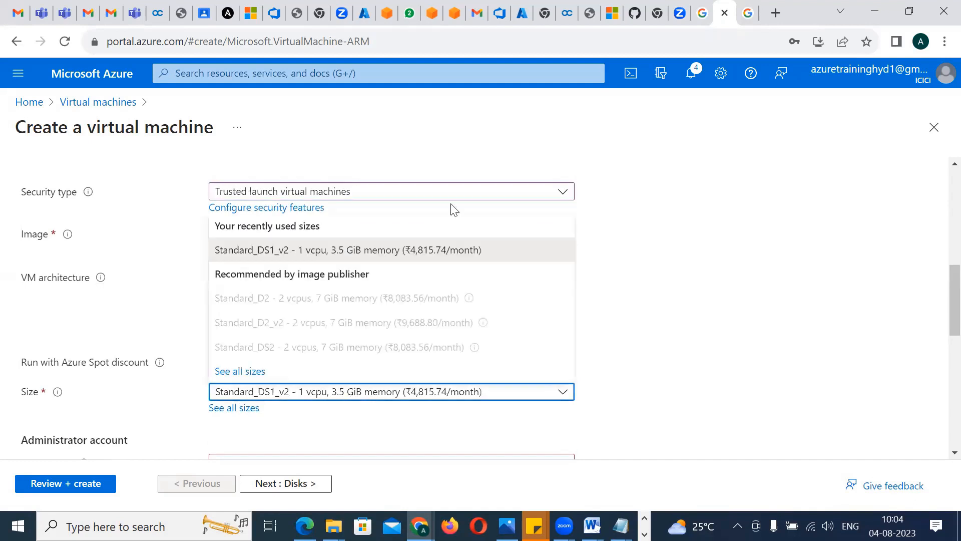
left_click(647, 273)
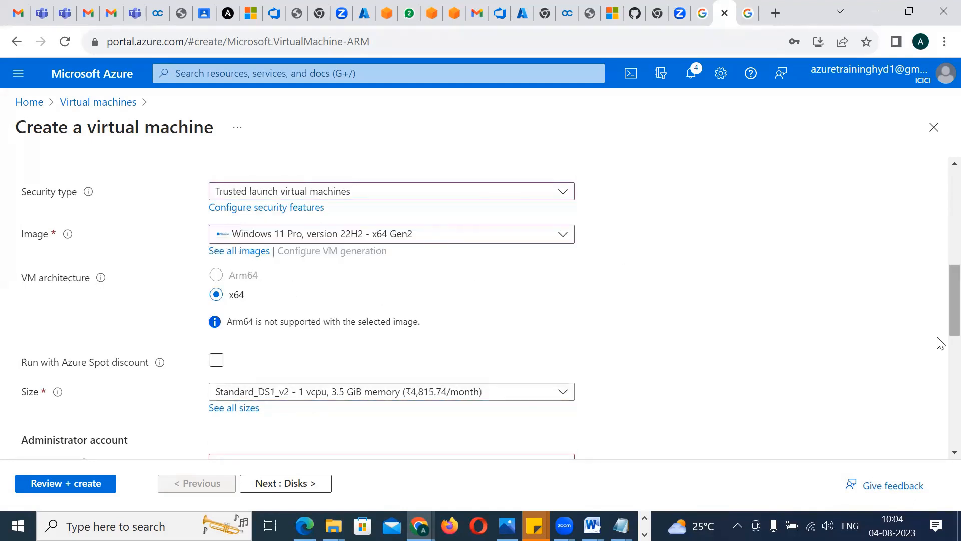
Change the virtual machine's region to (US) Central US
scroll(937, 300, "up", 3)
scroll(940, 270, "up", 1)
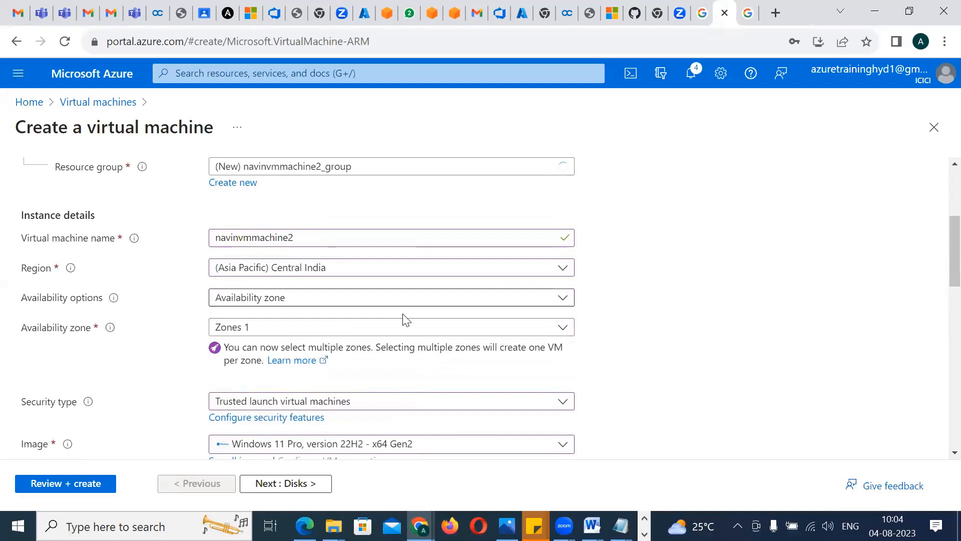
left_click(329, 268)
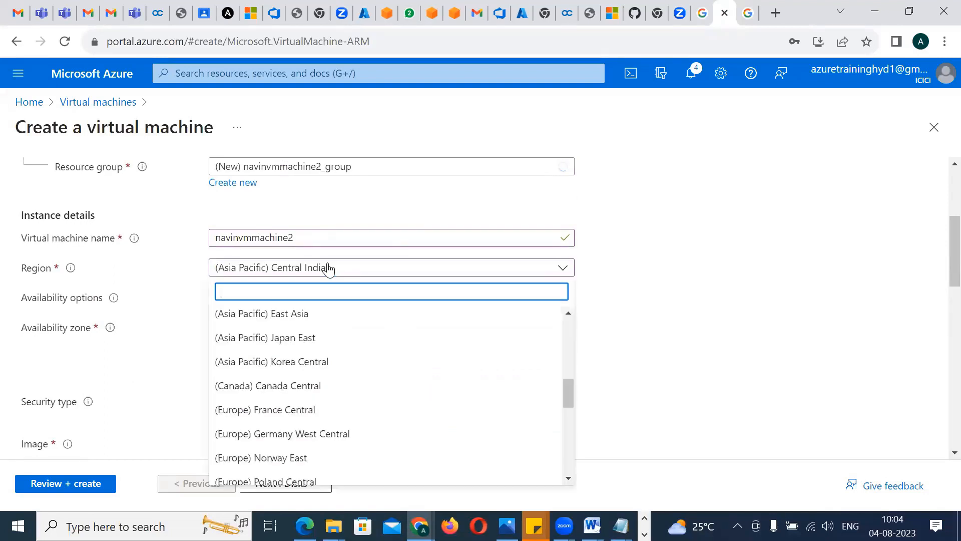
type("central")
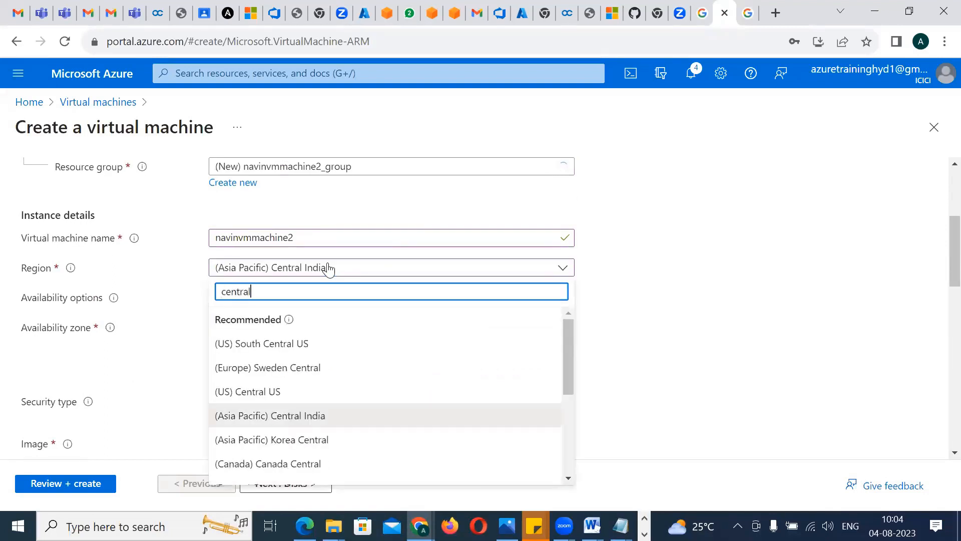
left_click(277, 391)
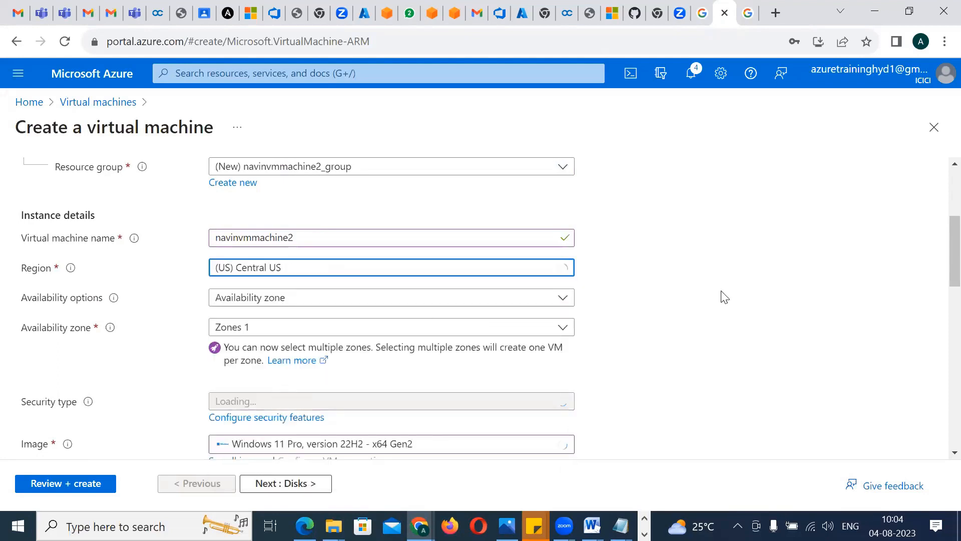
Review the VM sizes offered for Central US and decline the browser's offer to save the password
left_click_drag(953, 251, 954, 289)
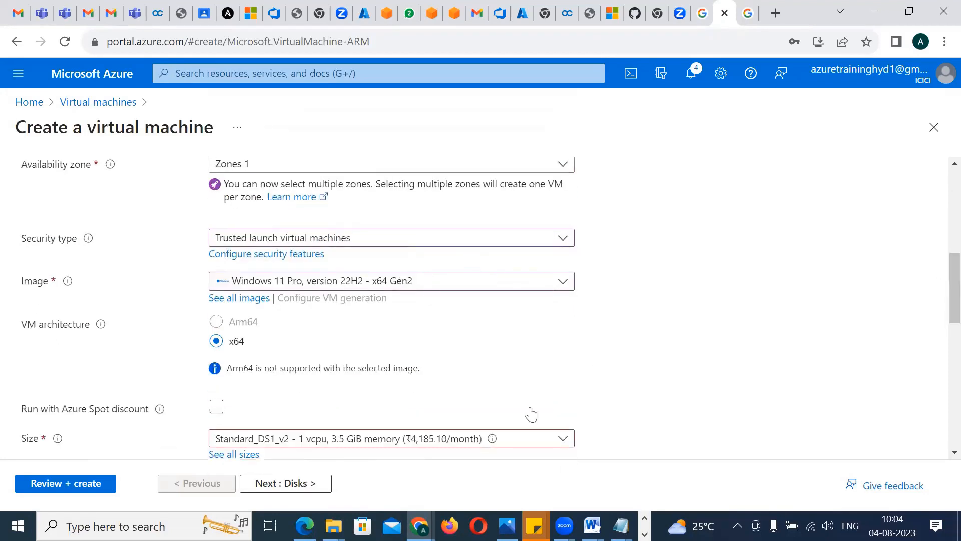
left_click(494, 441)
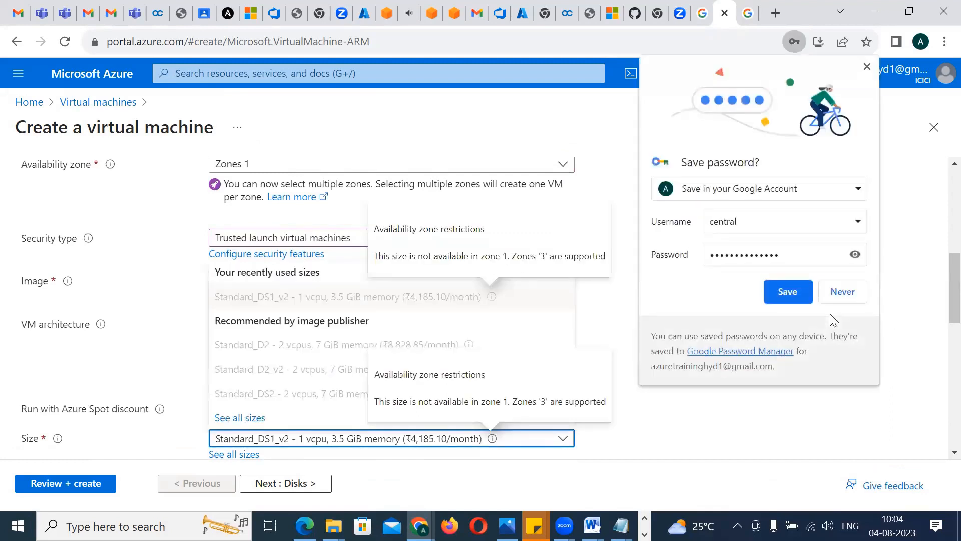
left_click(844, 292)
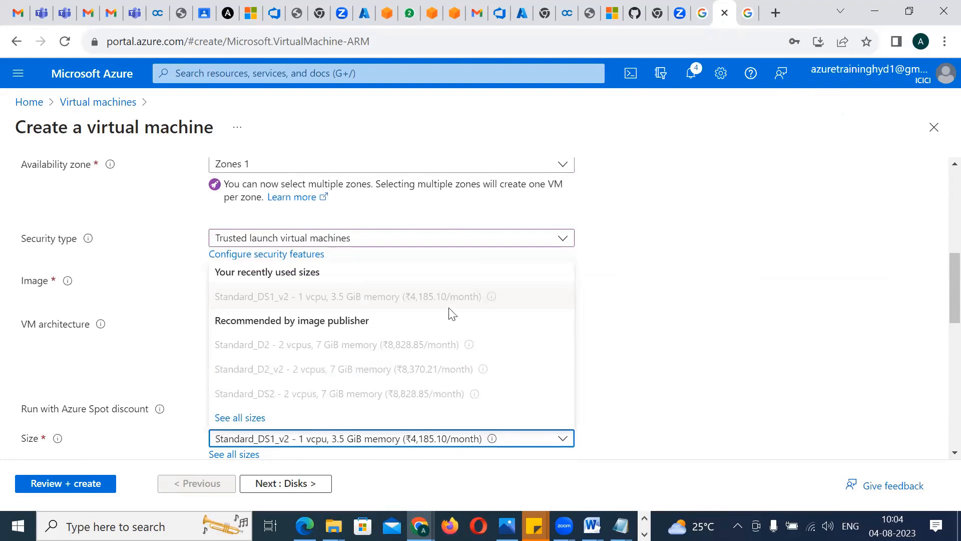
left_click(783, 365)
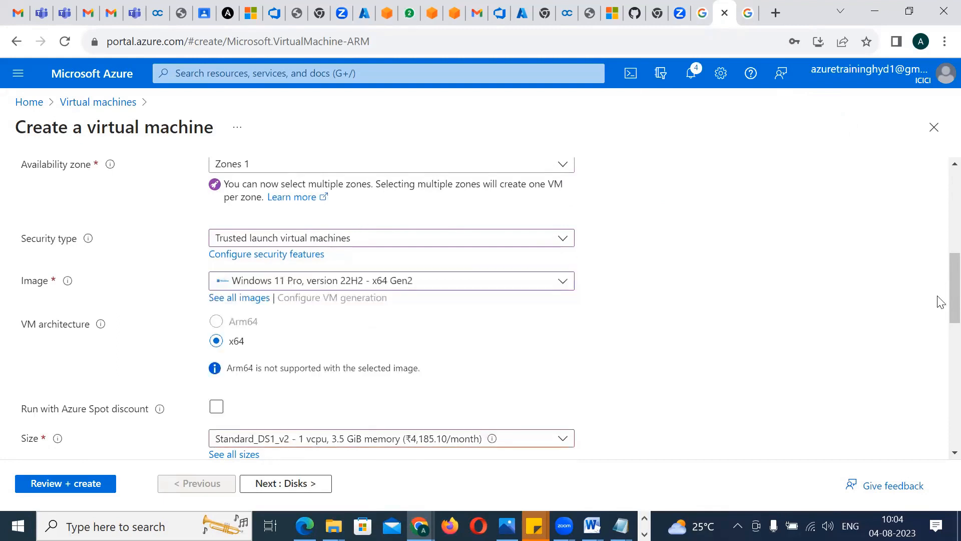
Change the virtual machine's region to (US) East US 2
scroll(940, 259, "up", 3)
scroll(940, 259, "up", 2)
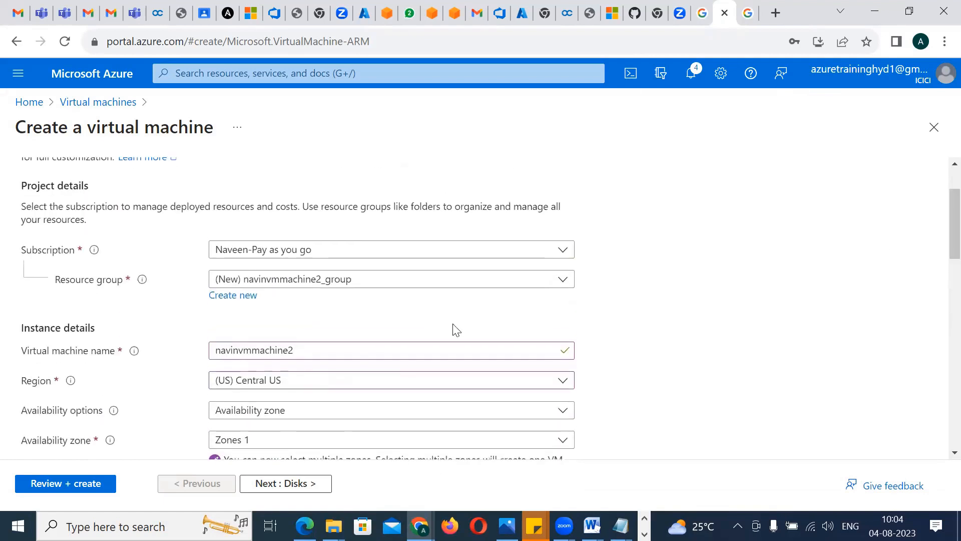
left_click(352, 390)
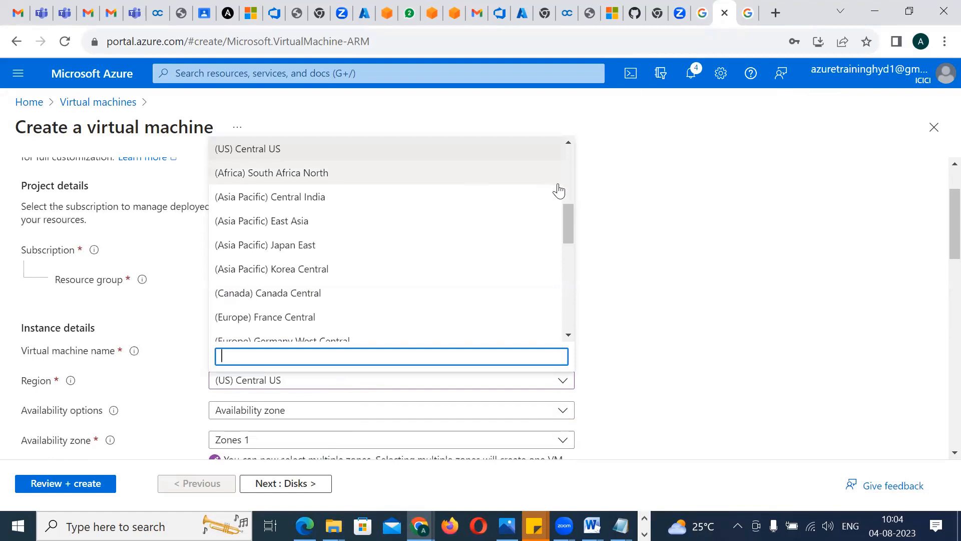
left_click_drag(566, 210, 560, 152)
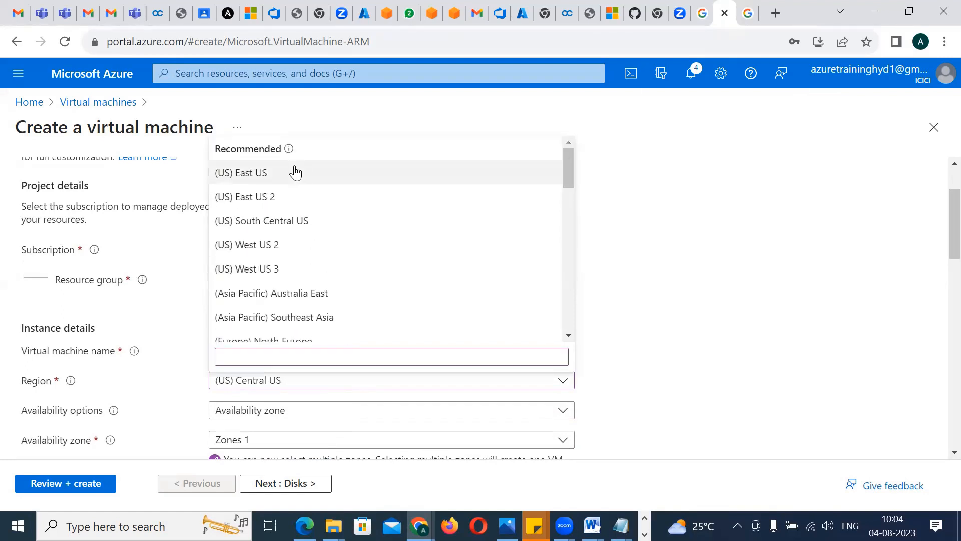
left_click(287, 196)
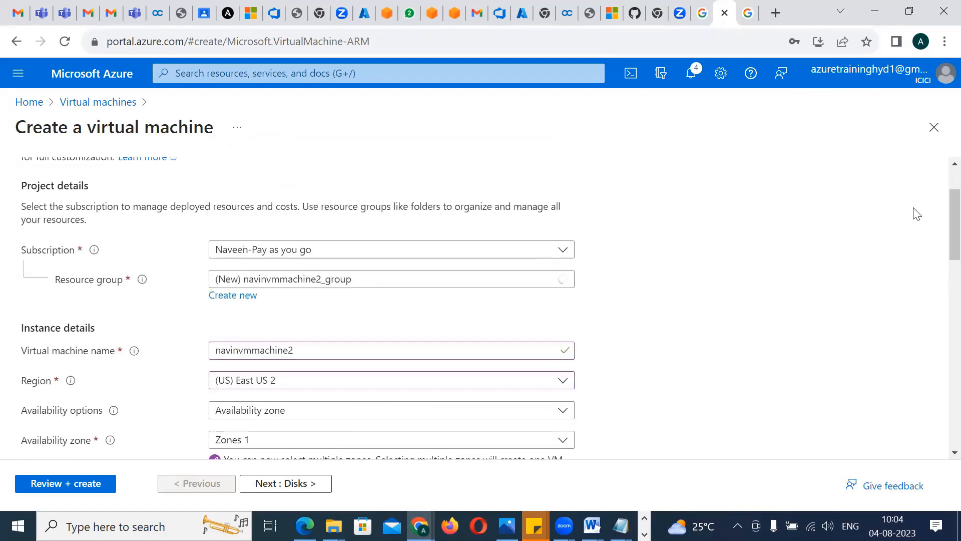
Review the VM sizes offered for the East US 2 region
left_click_drag(947, 215, 941, 321)
scroll(562, 301, "down", 1)
left_click(494, 295)
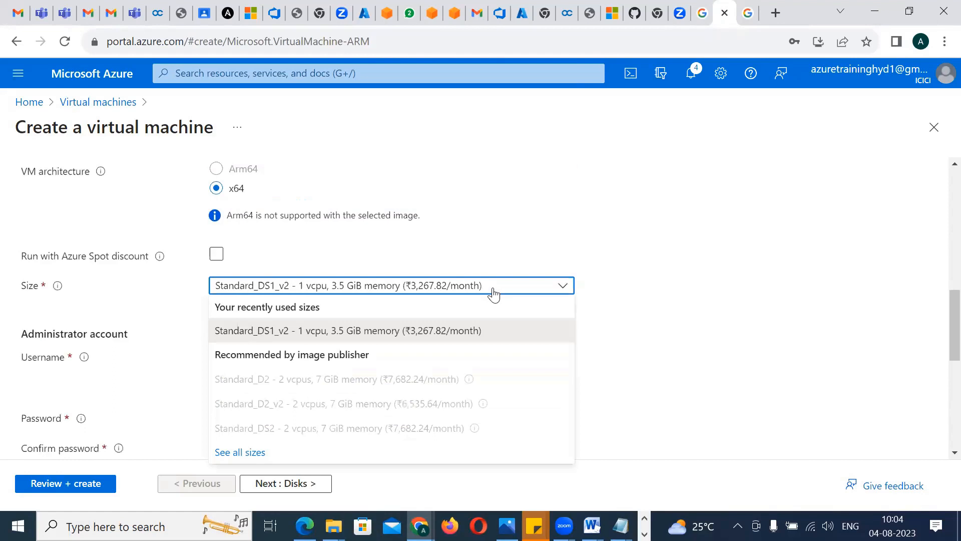
left_click(755, 327)
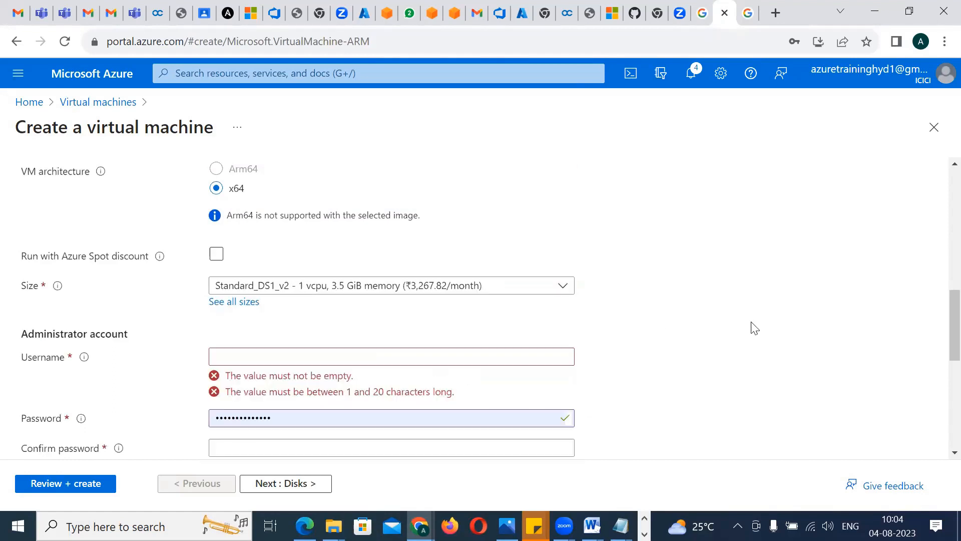
Set the virtual machine's region to (US) East US and its security type to Standard
left_click_drag(938, 339, 937, 264)
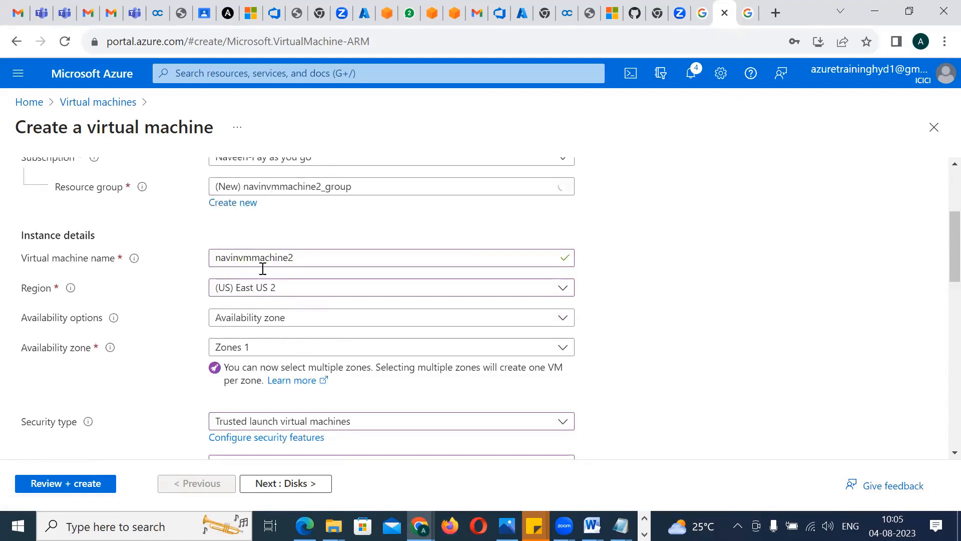
left_click(258, 294)
left_click(244, 364)
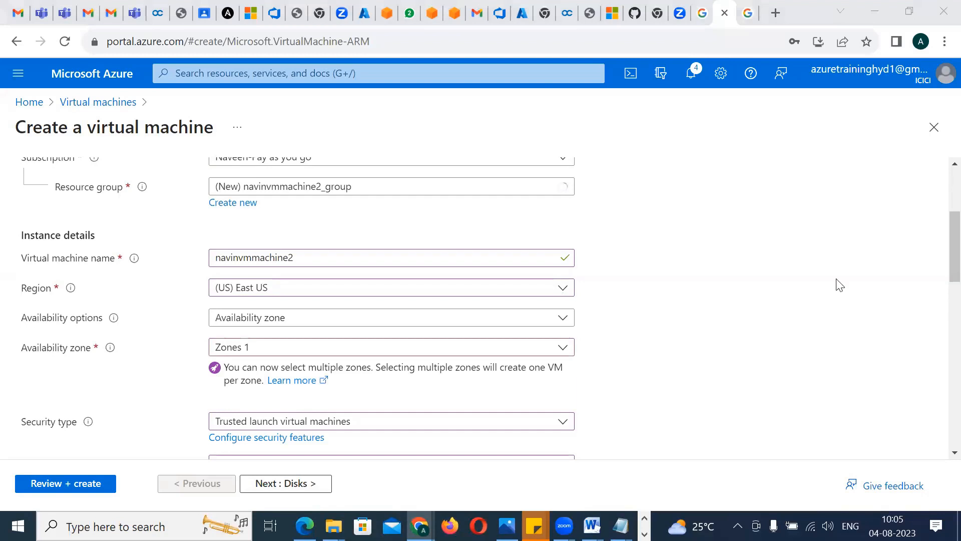
left_click_drag(939, 237, 938, 260)
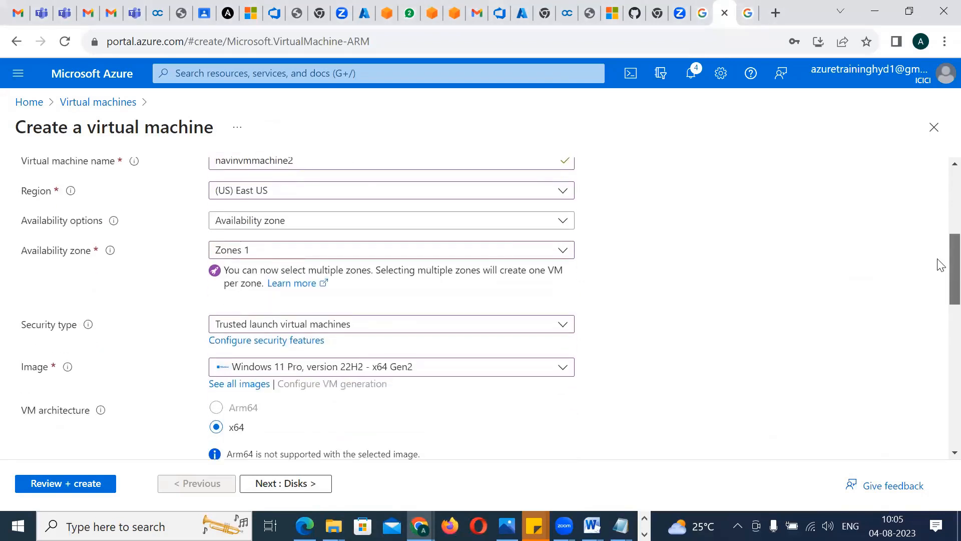
left_click(256, 323)
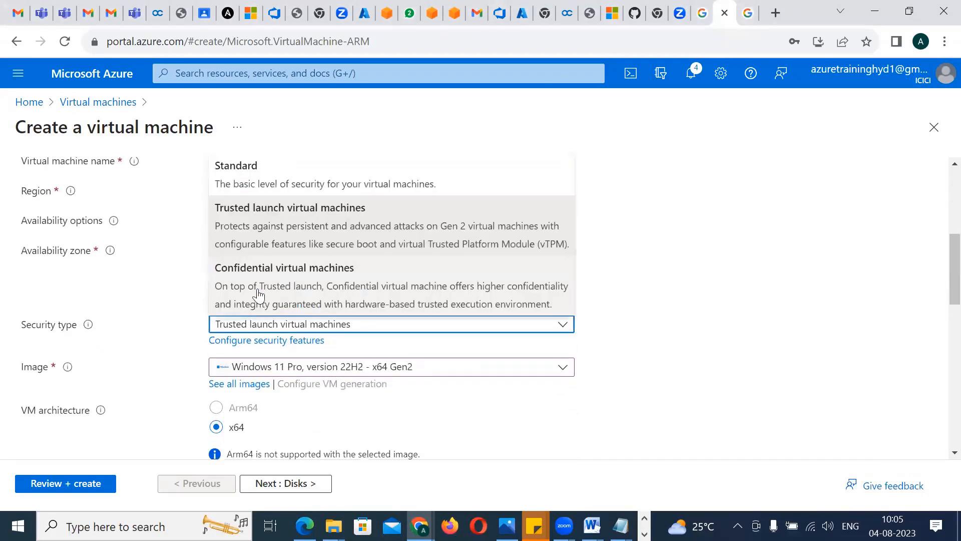
left_click(263, 178)
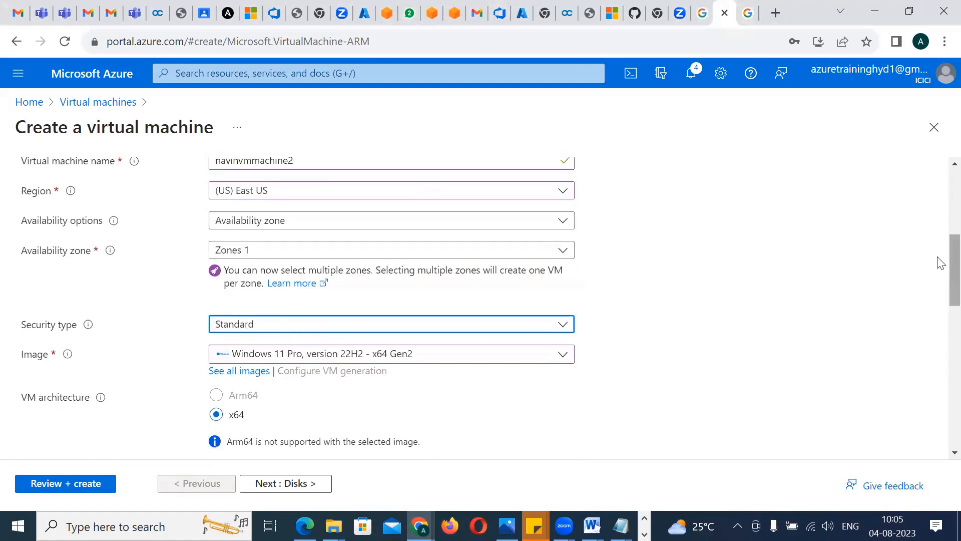
Set the virtual machine's size to Standard_D4s_v3 with 4 vCPUs and 16 GiB memory from the full size list
left_click_drag(940, 262, 932, 299)
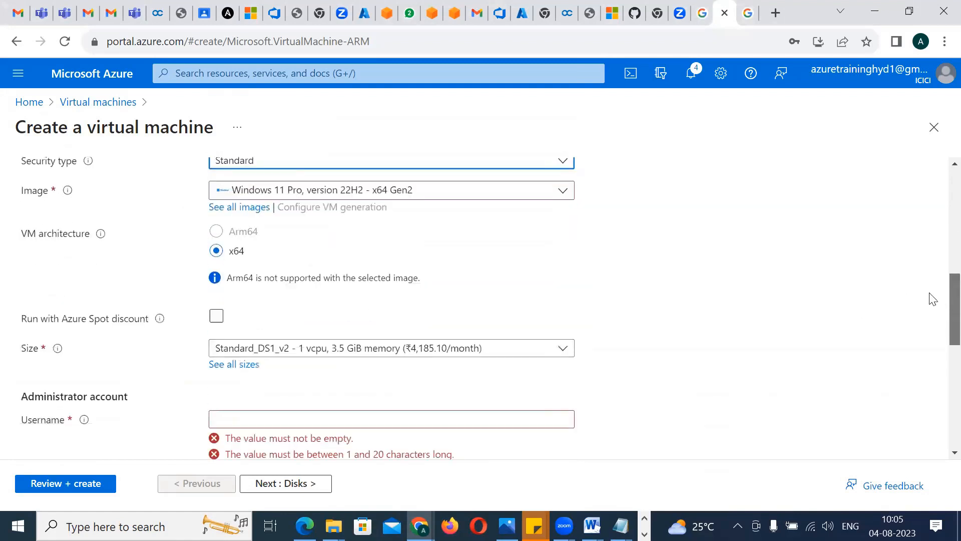
left_click(352, 353)
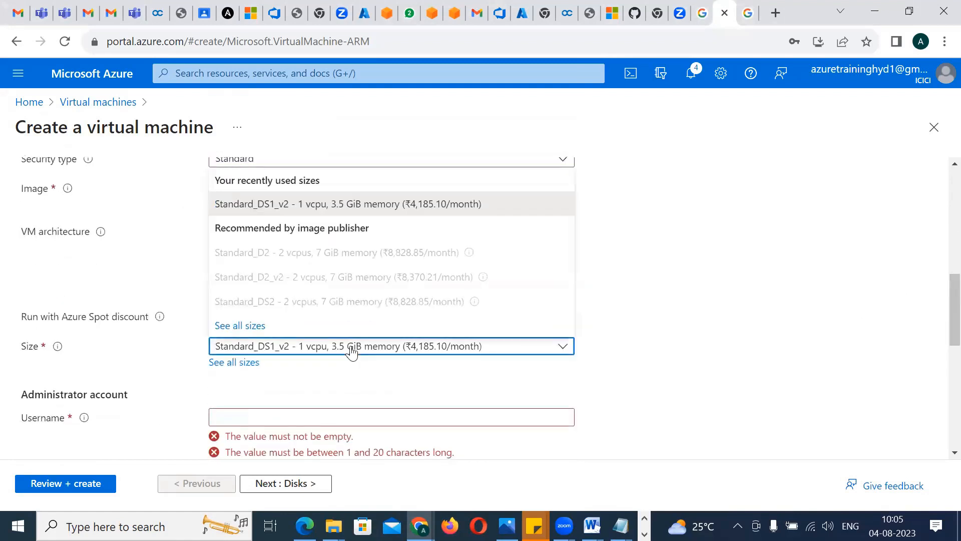
left_click(235, 327)
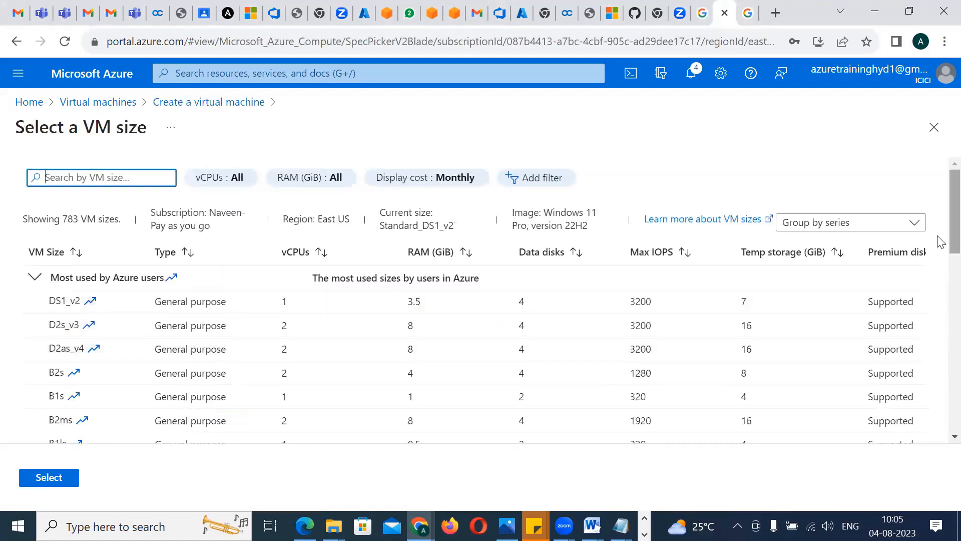
scroll(940, 252, "down", 2)
scroll(940, 252, "down", 4)
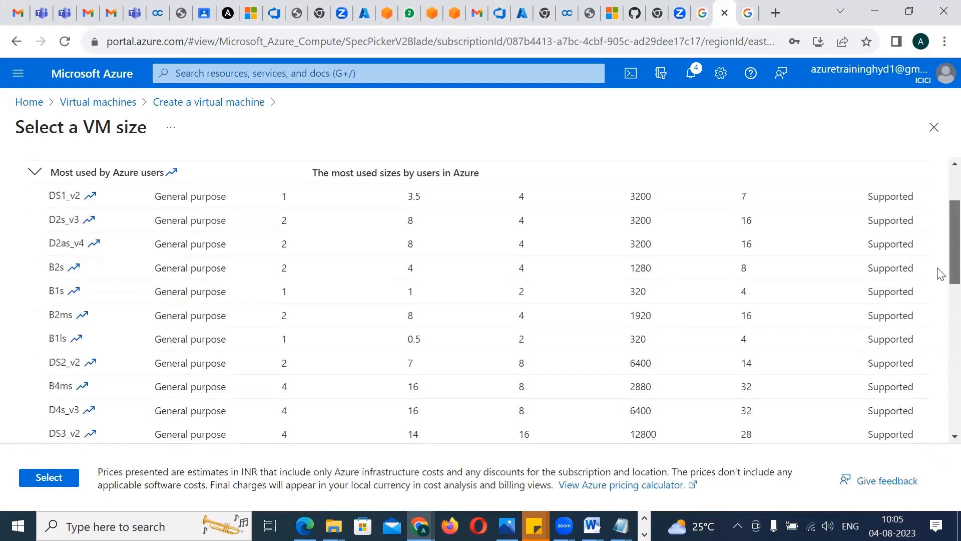
scroll(940, 258, "up", 3)
scroll(940, 258, "down", 3)
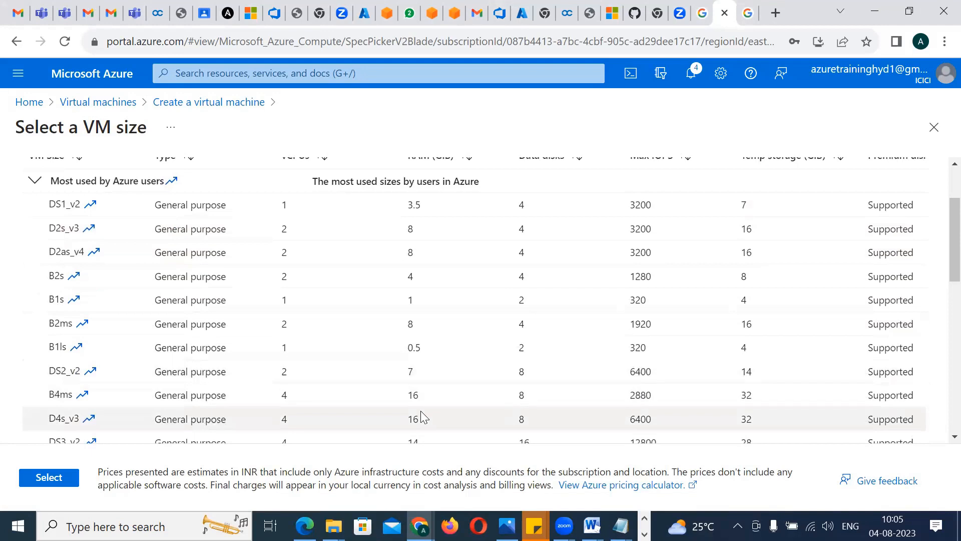
left_click(179, 423)
left_click(64, 482)
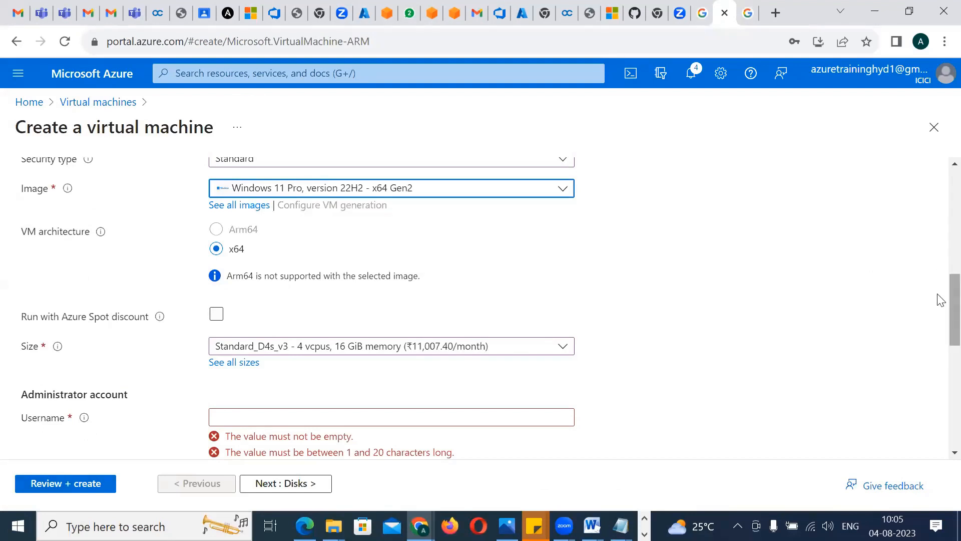
Copy the saved VM username from the sticky note into the administrator username and change its final digit to 2
scroll(941, 314, "down", 1)
scroll(941, 314, "down", 3)
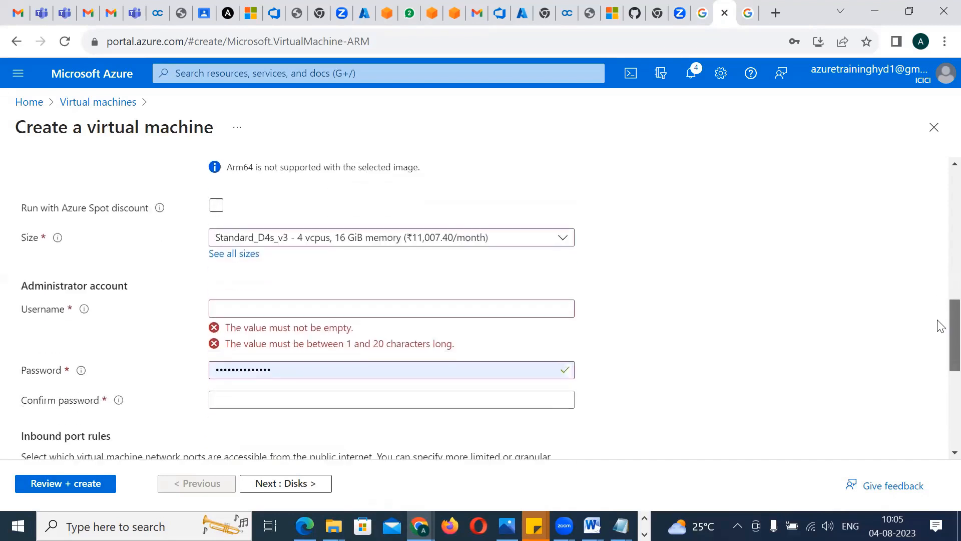
left_click(321, 294)
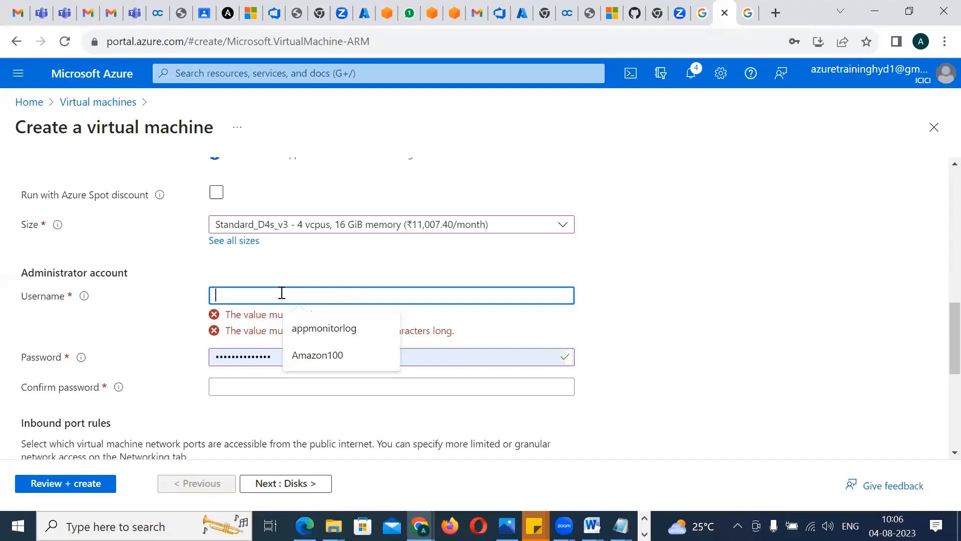
key("alt+Tab")
key("alt+Tab")
key("alt+Tab")
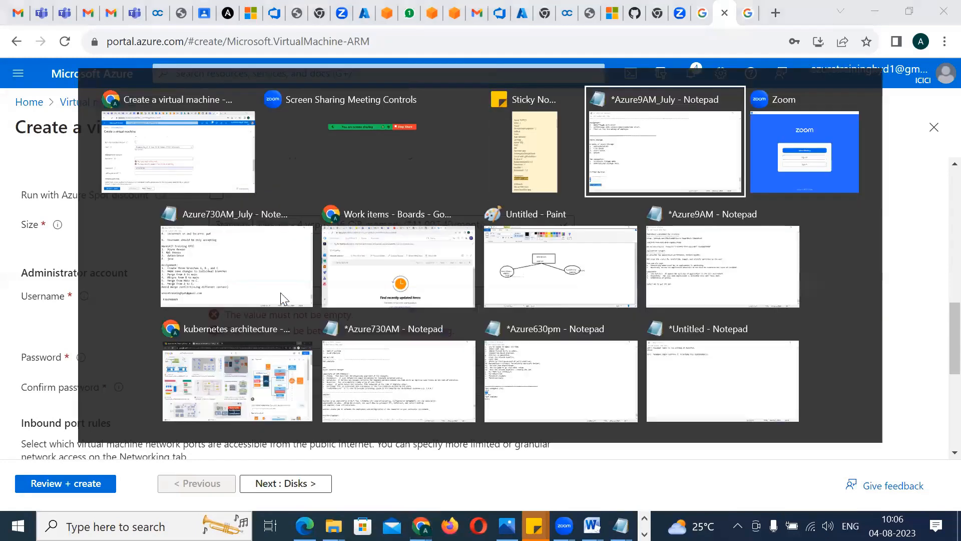
key("alt+shift+Tab")
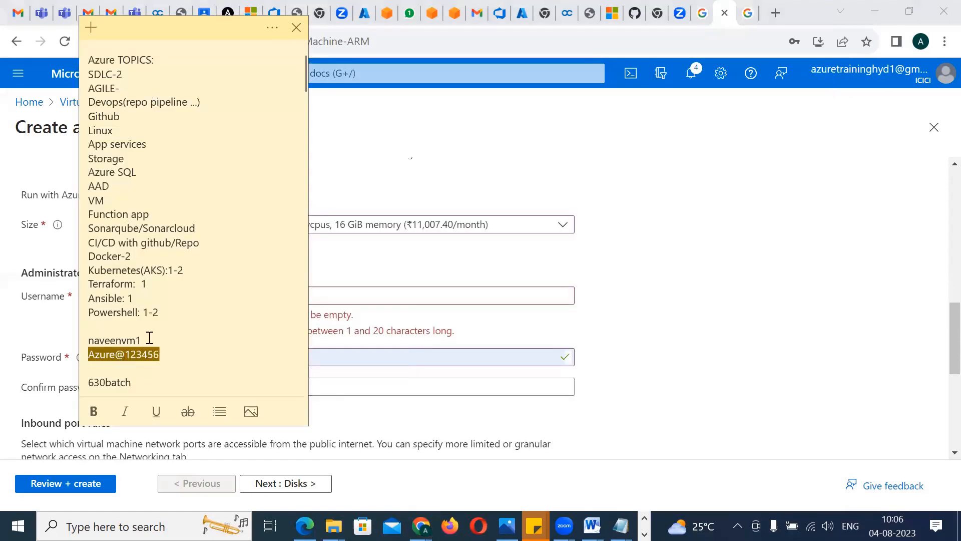
left_click_drag(150, 338, 80, 340)
key("ctrl+c")
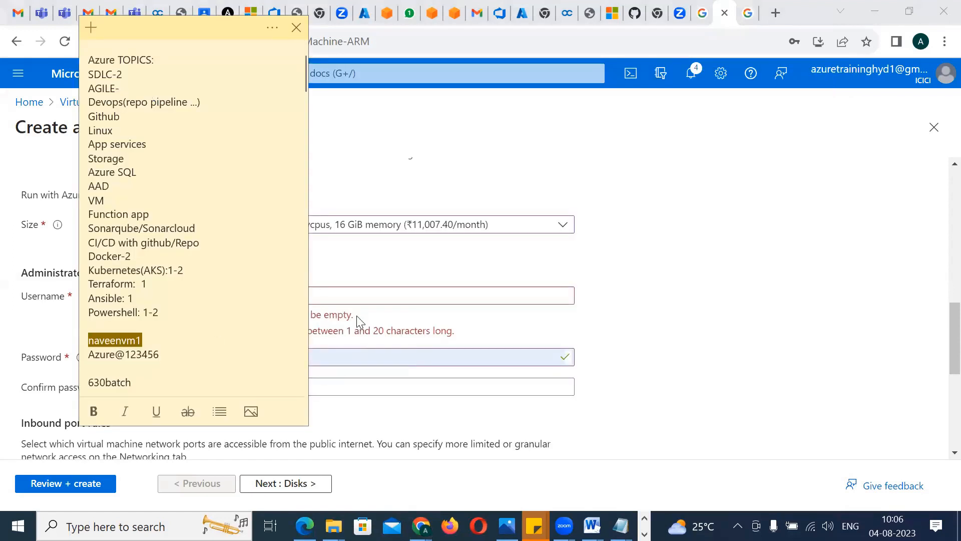
left_click(350, 295)
key("ctrl+v")
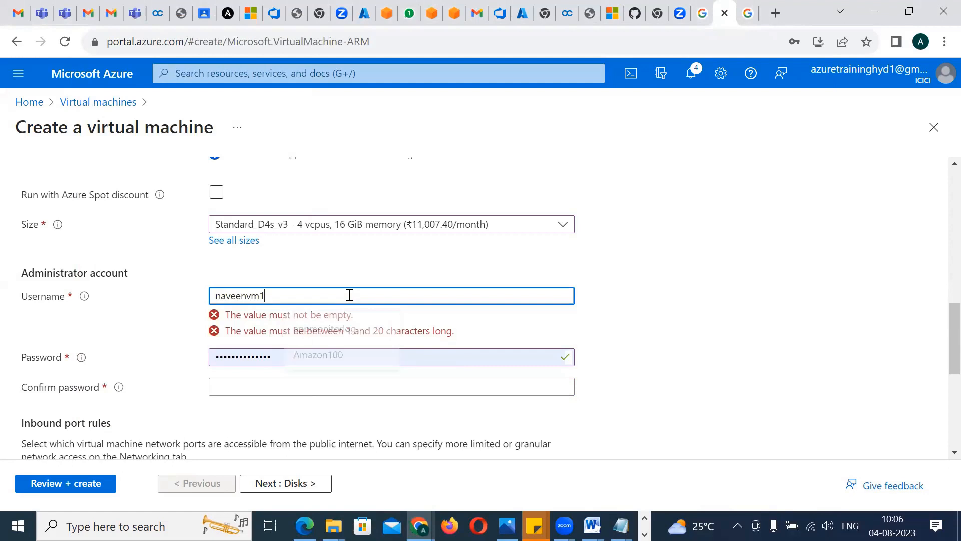
type("2")
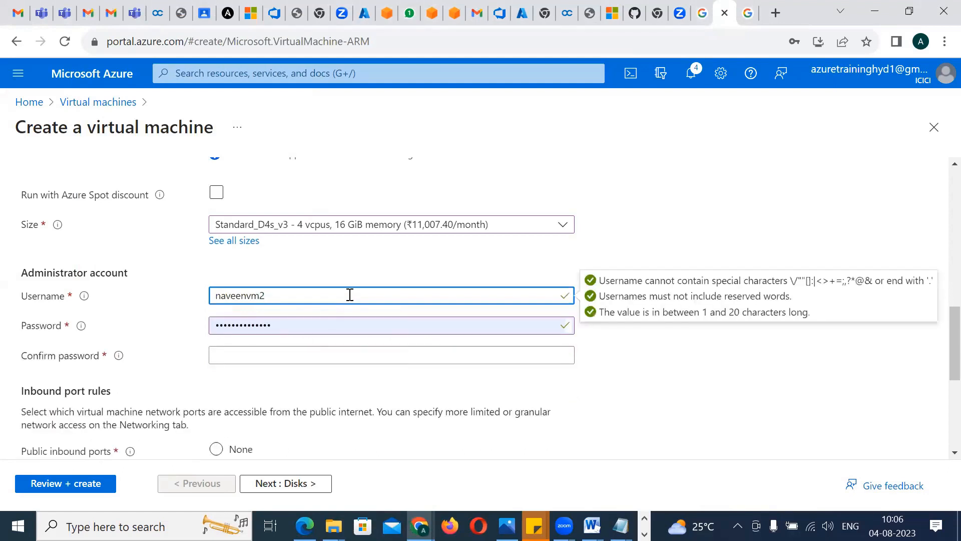
Replace the administrator account's prefilled password with the account password and enter it again as confirmation
left_click_drag(305, 328, 199, 329)
key("BackSpace")
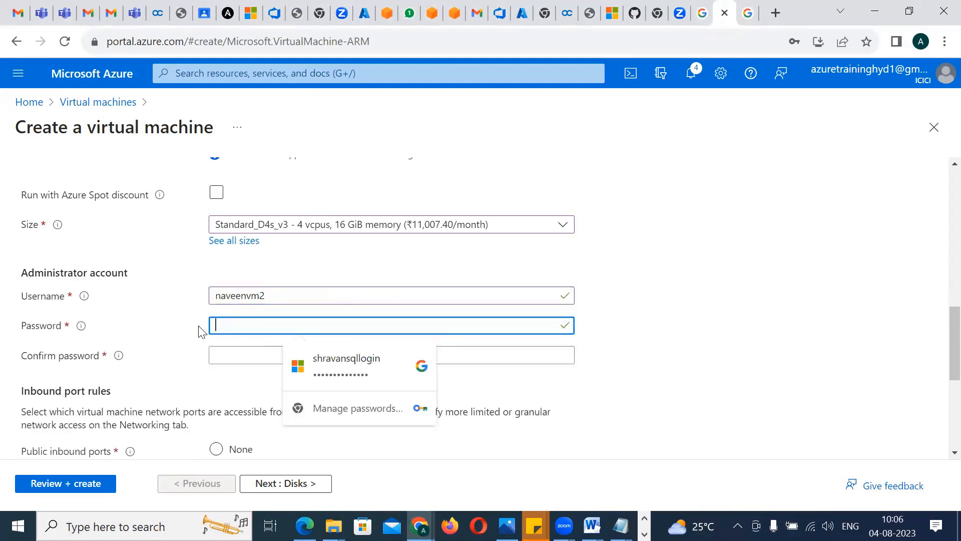
type("••••••")
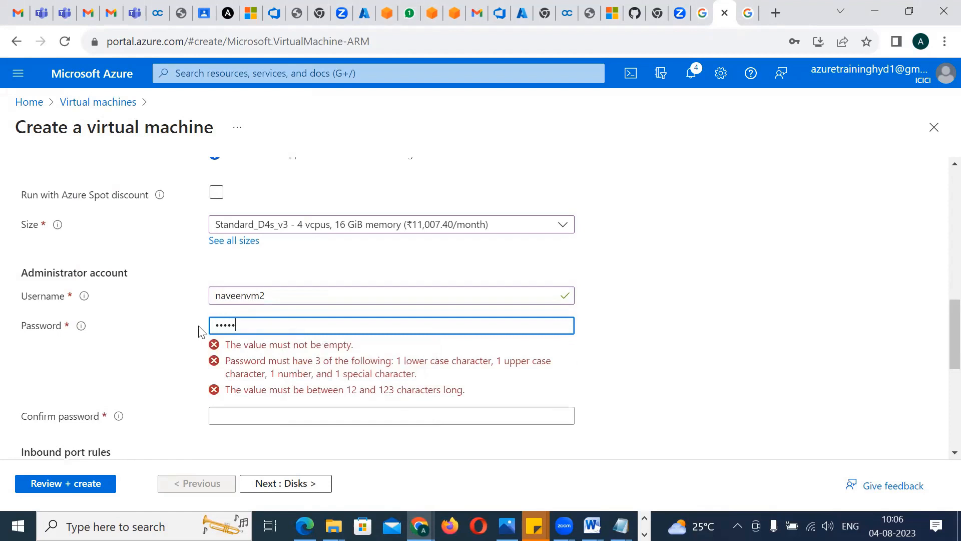
type("••••••")
key("Tab")
type("••••")
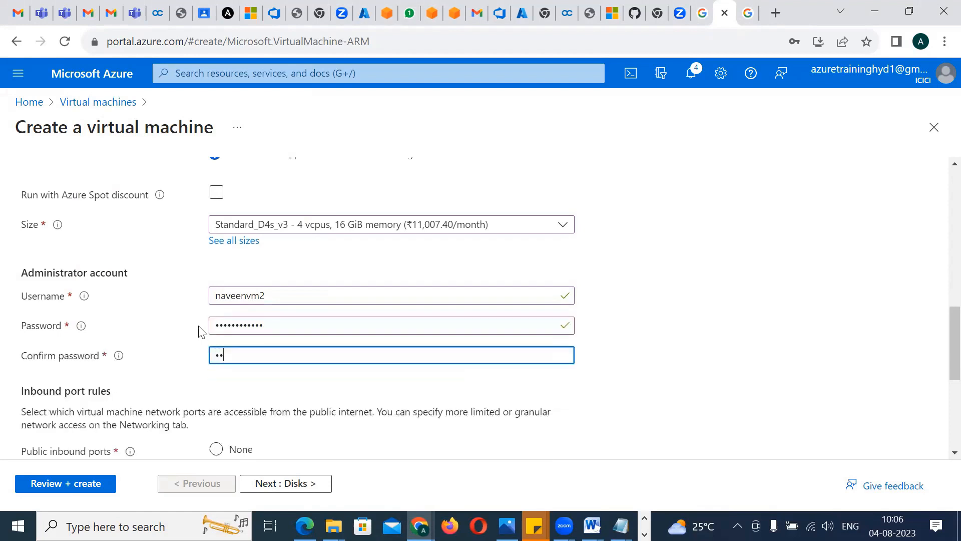
type("••••••••")
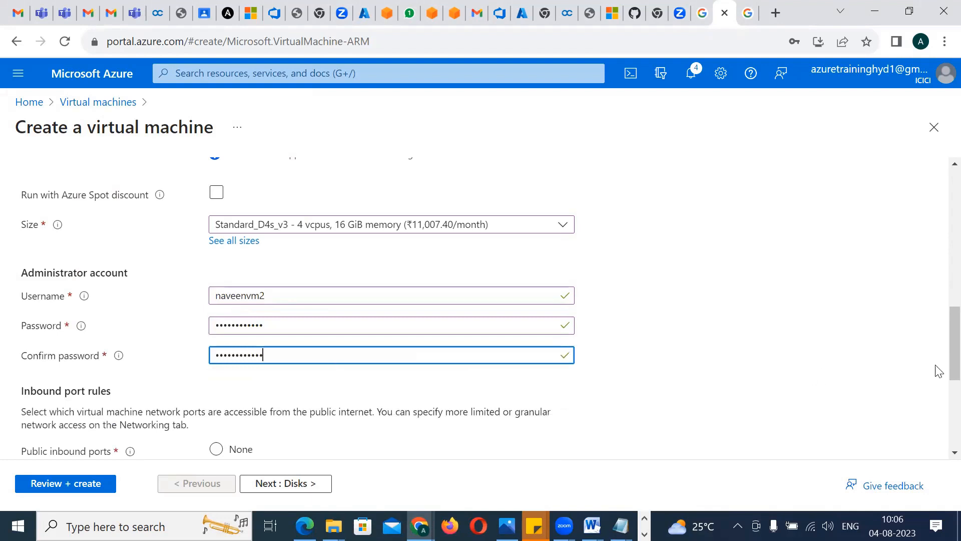
Allow inbound HTTP (80) and SSH (22) alongside RDP (3389), and confirm the eligible Windows 10/11 multi-tenant hosting license
scroll(940, 350, "down", 5)
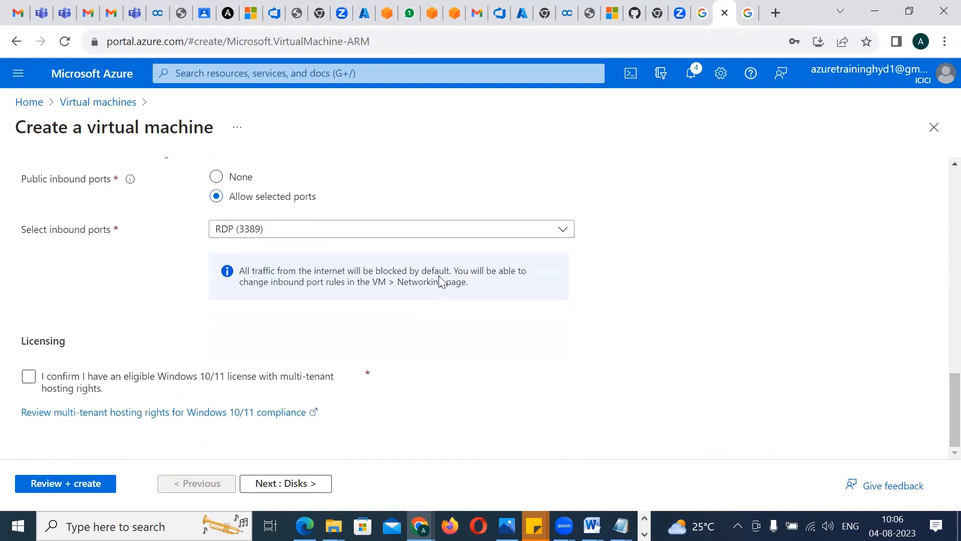
left_click(295, 229)
left_click(222, 250)
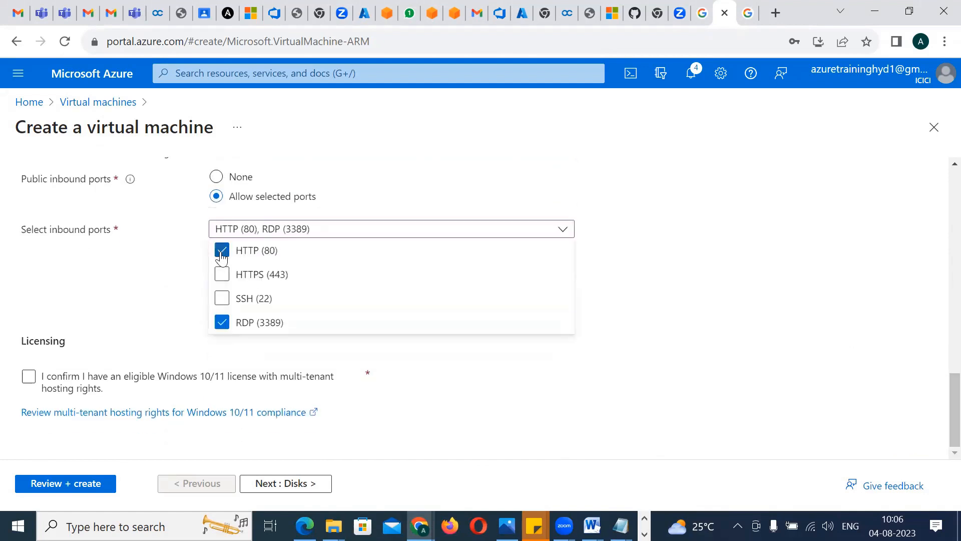
left_click(222, 298)
left_click(495, 410)
left_click(29, 378)
Keep the default disk, networking, management and monitoring settings, validate the configuration and create the virtual machine
left_click(293, 484)
left_click(293, 485)
left_click(294, 483)
left_click(293, 483)
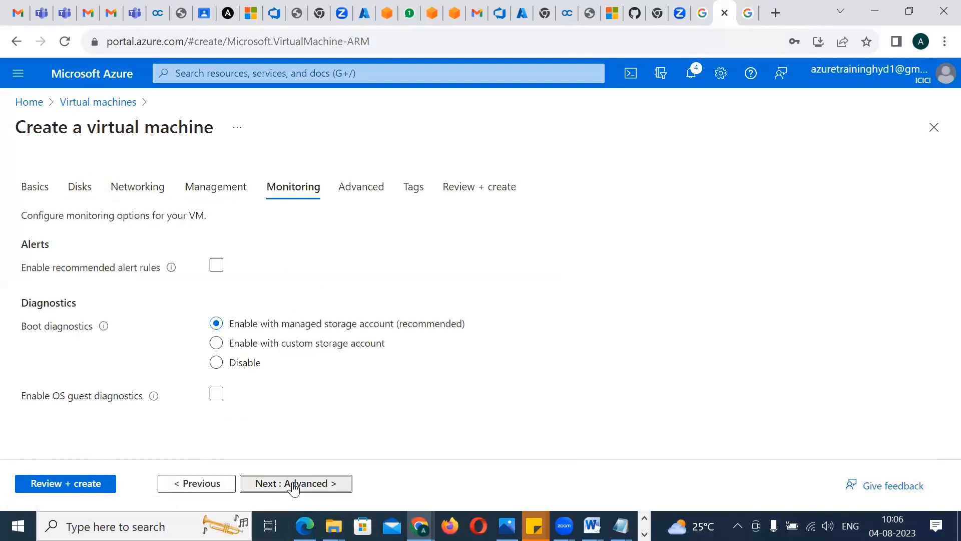
left_click(293, 484)
left_click(100, 483)
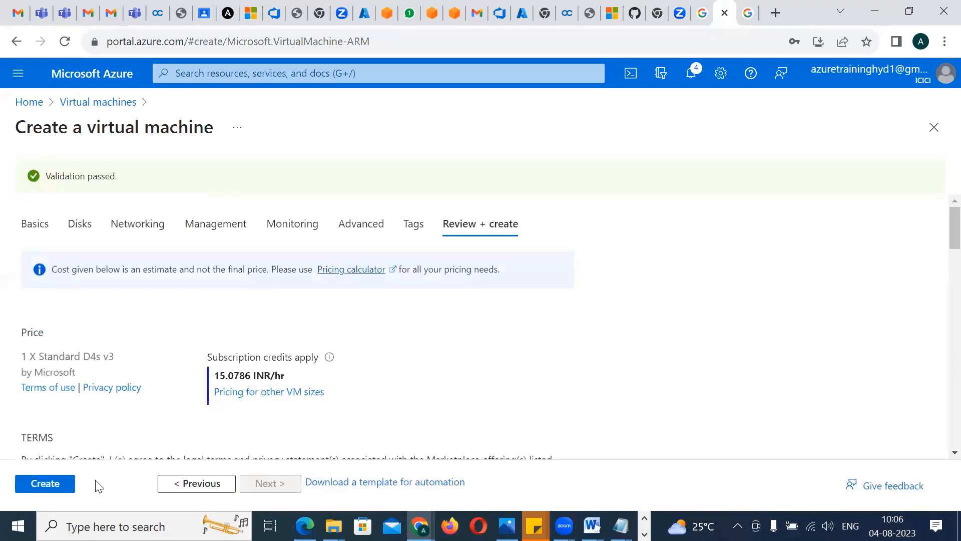
left_click(60, 485)
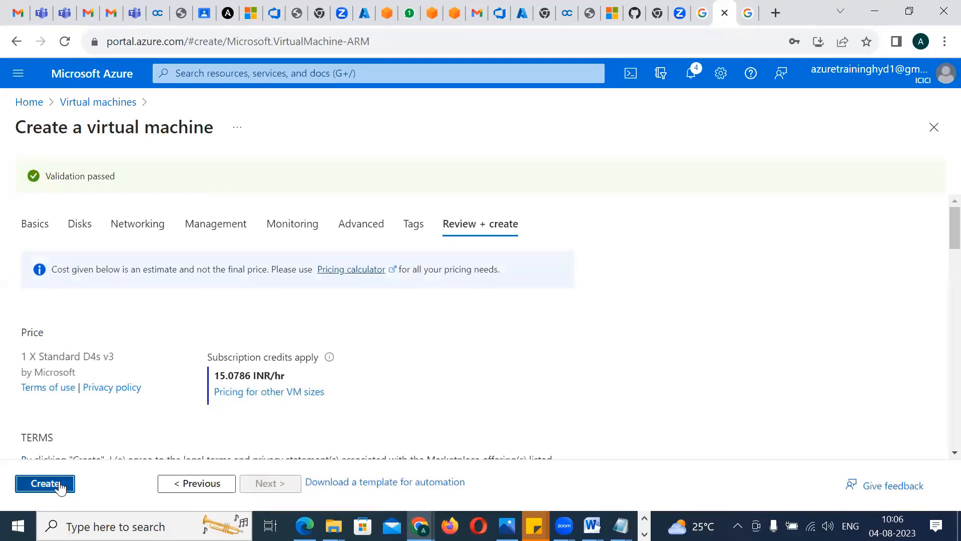
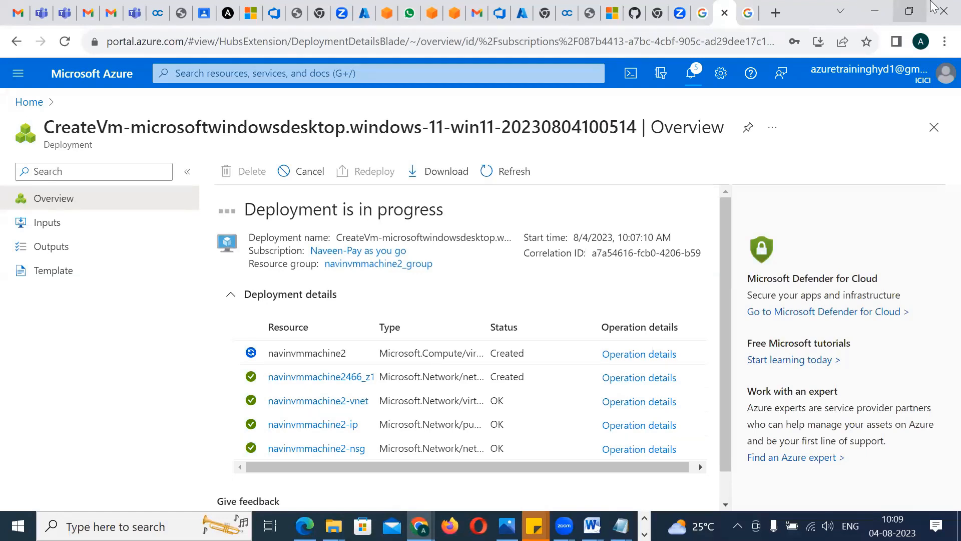
Open the newly deployed navinvmmachine2 virtual machine and download its RDP file through the Native RDP connection option
left_click(888, 8)
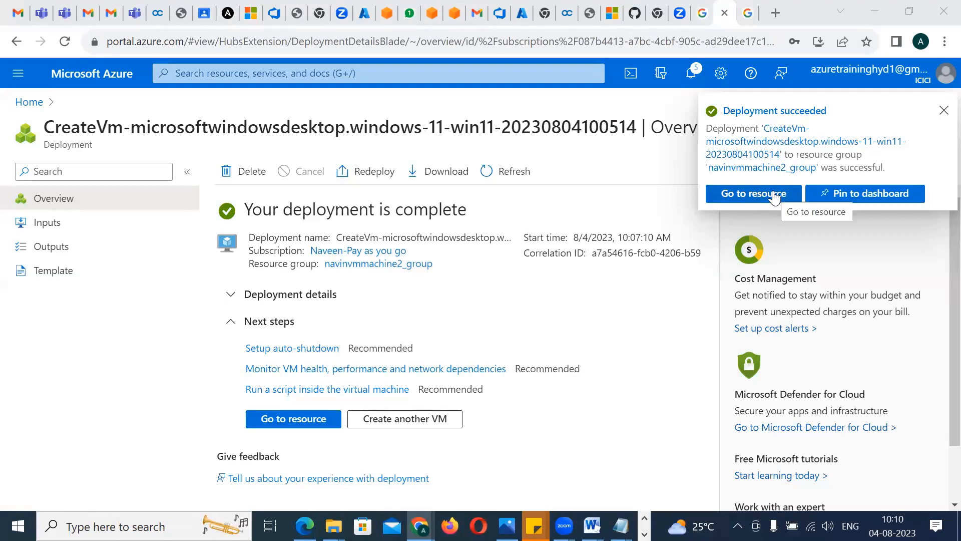
left_click(774, 194)
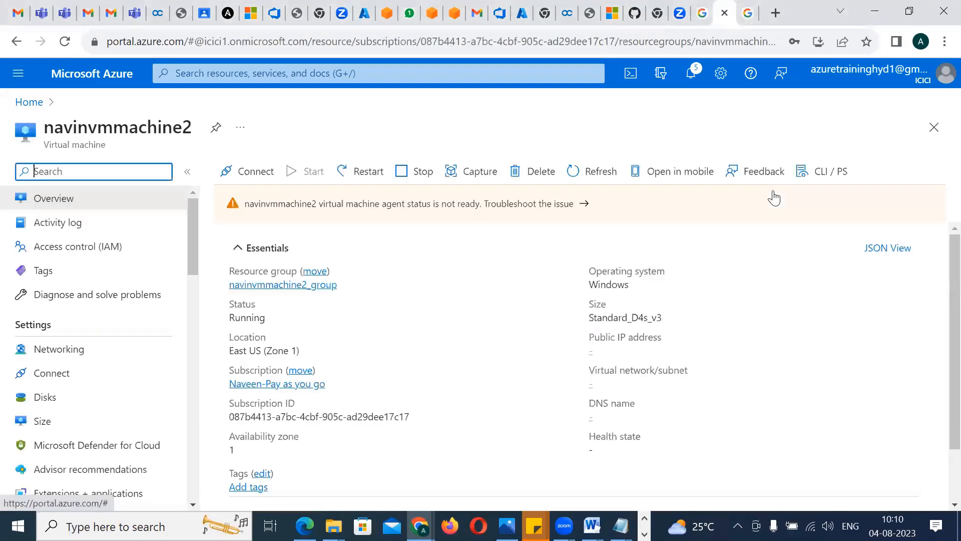
left_click(242, 173)
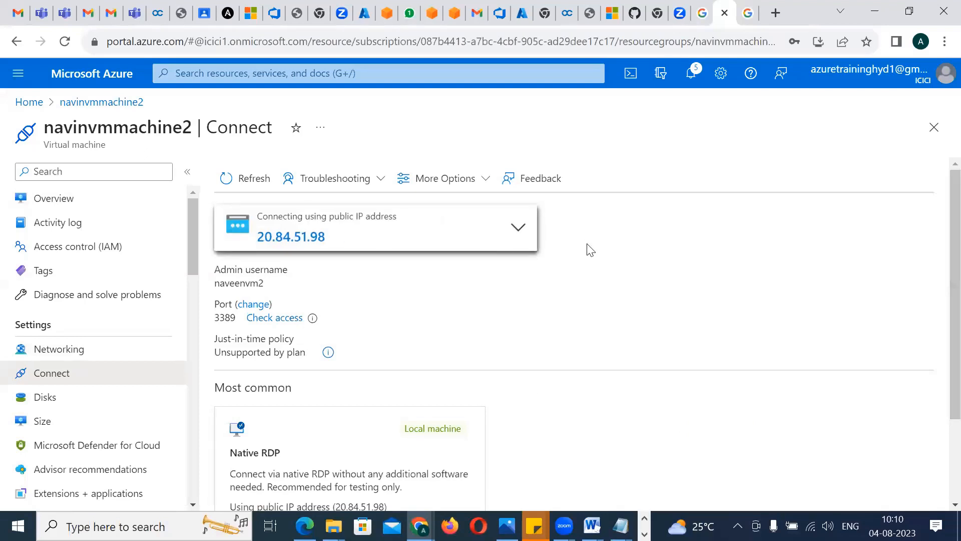
left_click_drag(940, 224, 937, 271)
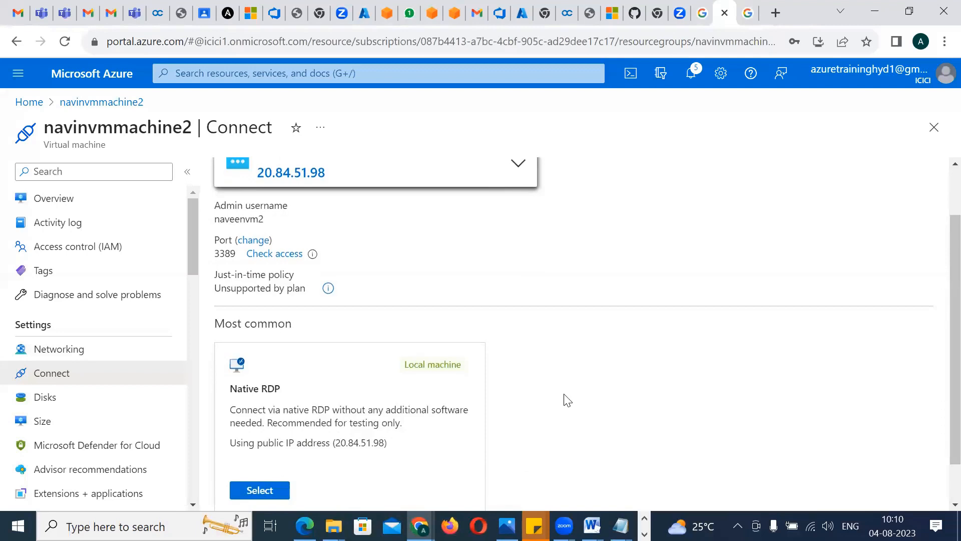
left_click(270, 491)
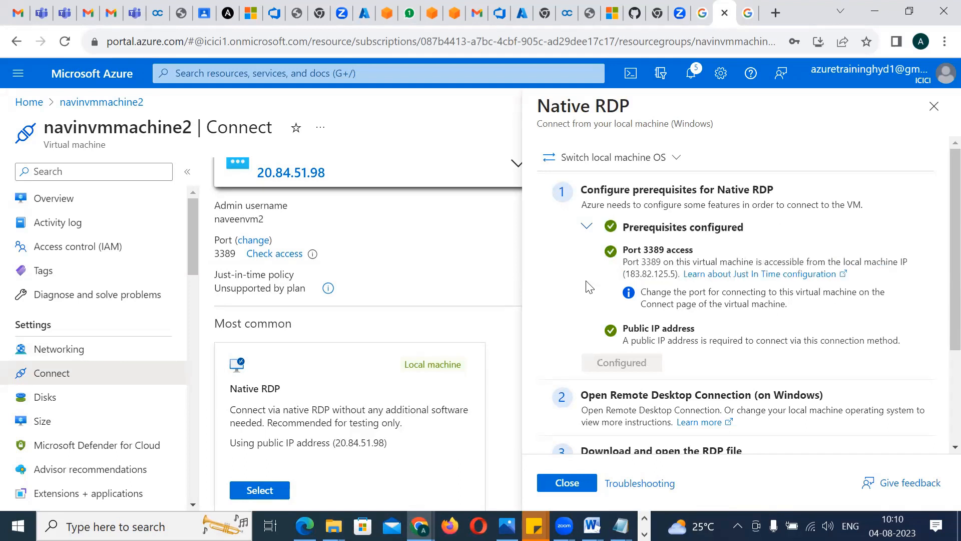
scroll(939, 260, "down", 3)
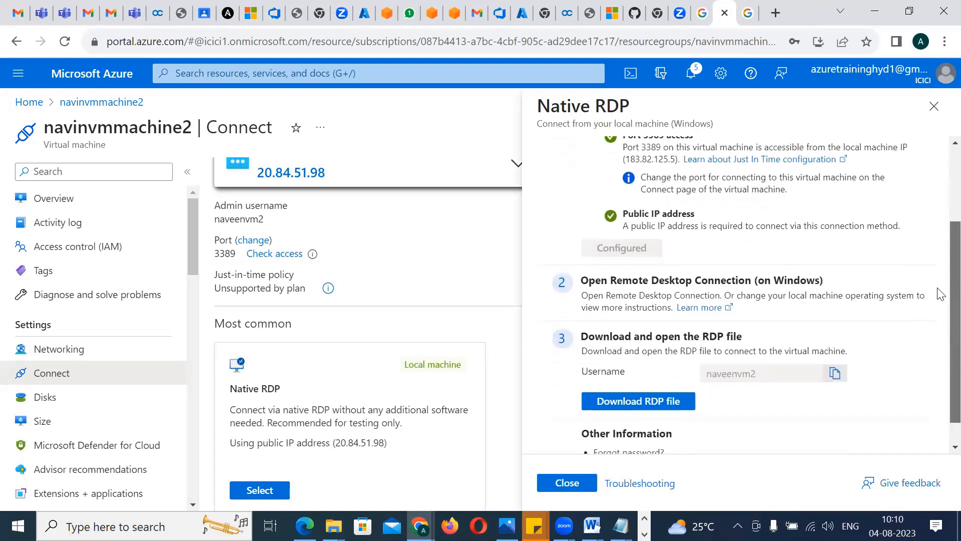
left_click(658, 398)
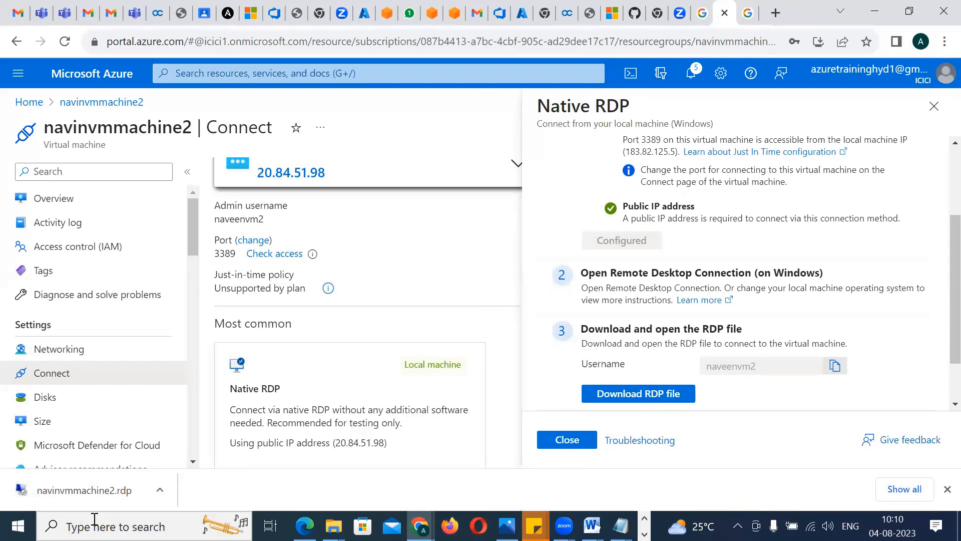
Open navinvmmachine2.rdp, agree to connect, and enter the saved VM username with its final digit changed to 2
left_click(67, 504)
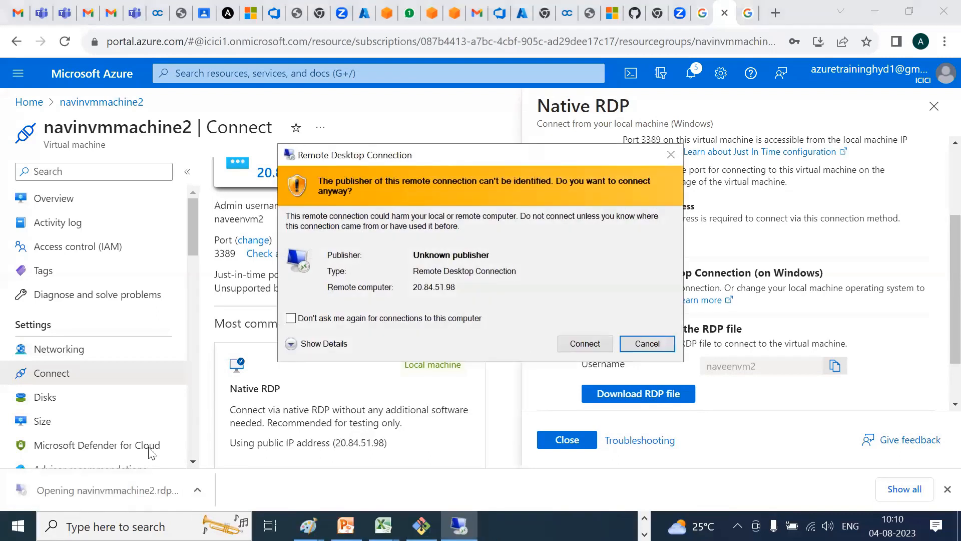
left_click(584, 343)
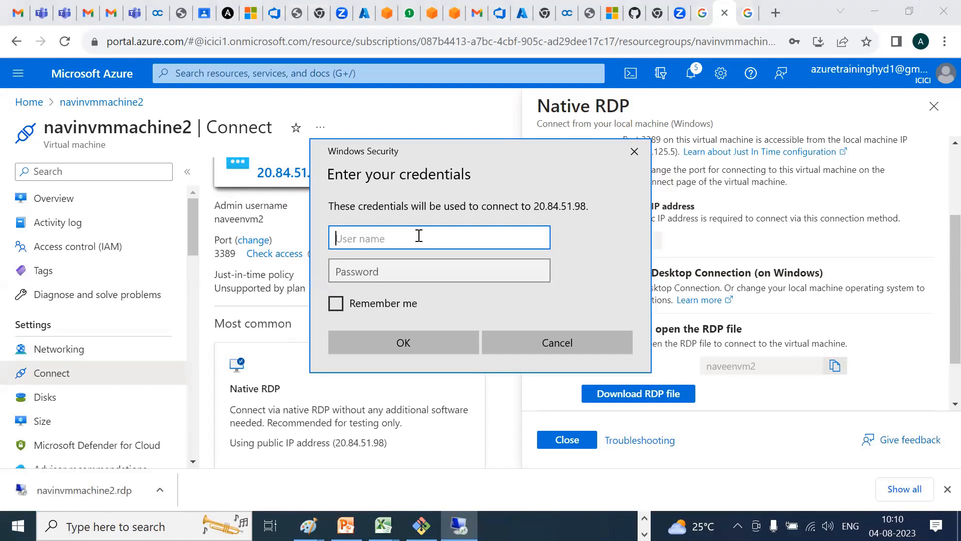
key("alt+Tab")
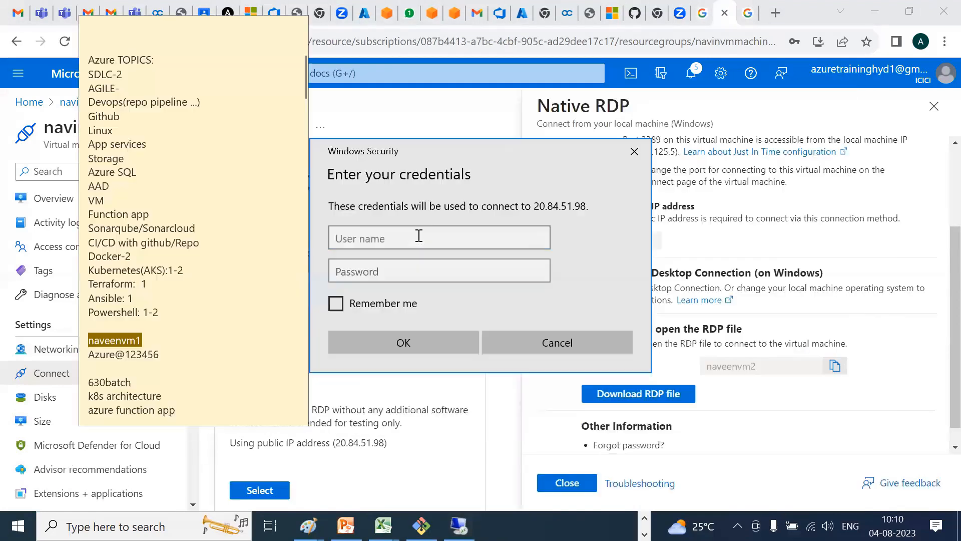
left_click(370, 237)
key("ctrl+v")
key("BackSpace")
type("2")
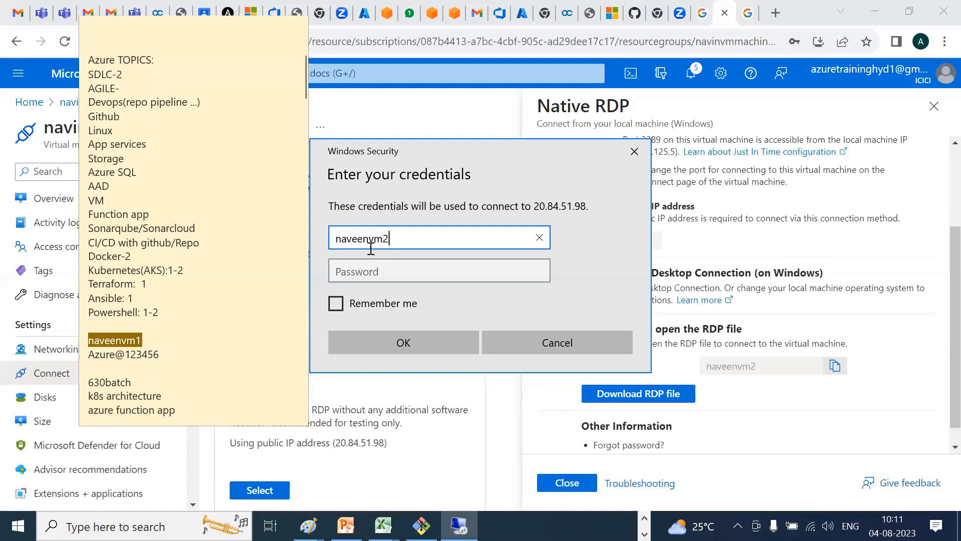
Enter the administrator account's password, submit the credentials and accept the certificate warning to connect to the virtual machine
left_click(366, 270)
type("Azu")
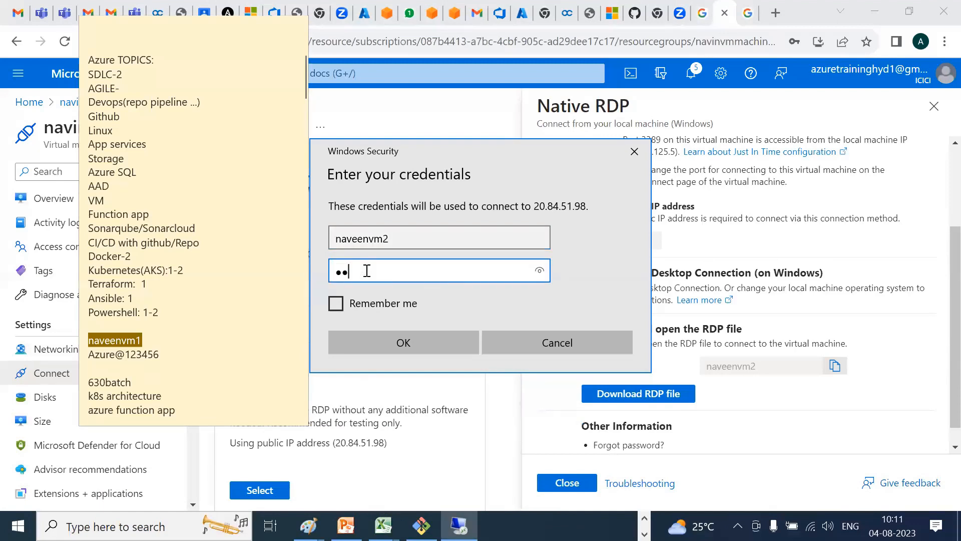
type("re")
key("BackSpace")
key("BackSpace")
key("BackSpace")
key("BackSpace")
key("BackSpace")
type("Azure@123456")
left_click(389, 345)
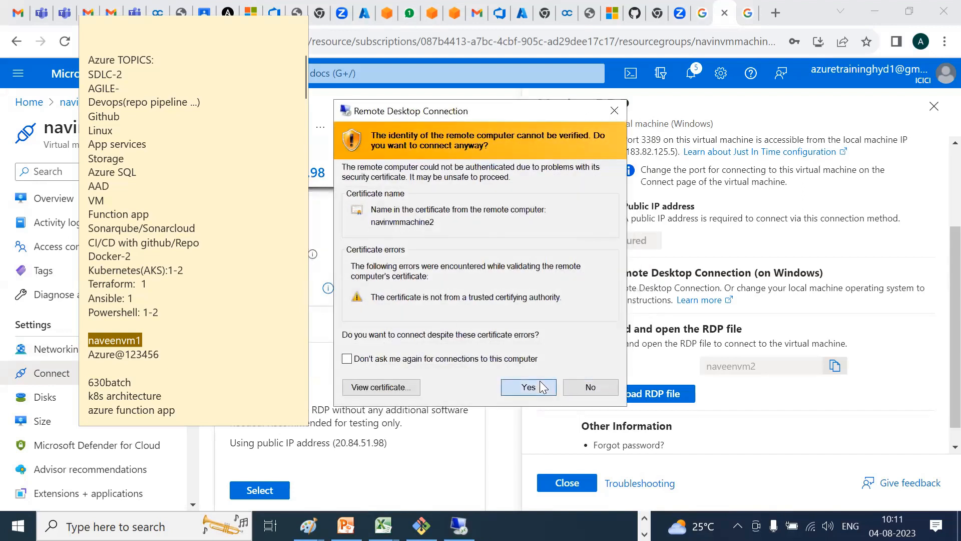
left_click(528, 387)
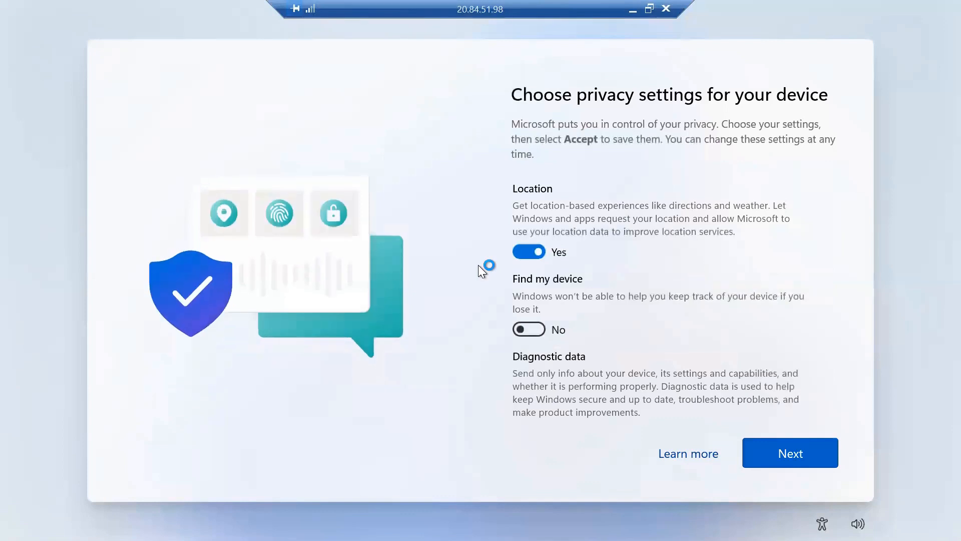
Accept the default device privacy settings in the remote machine's Windows 11 setup
left_click(791, 452)
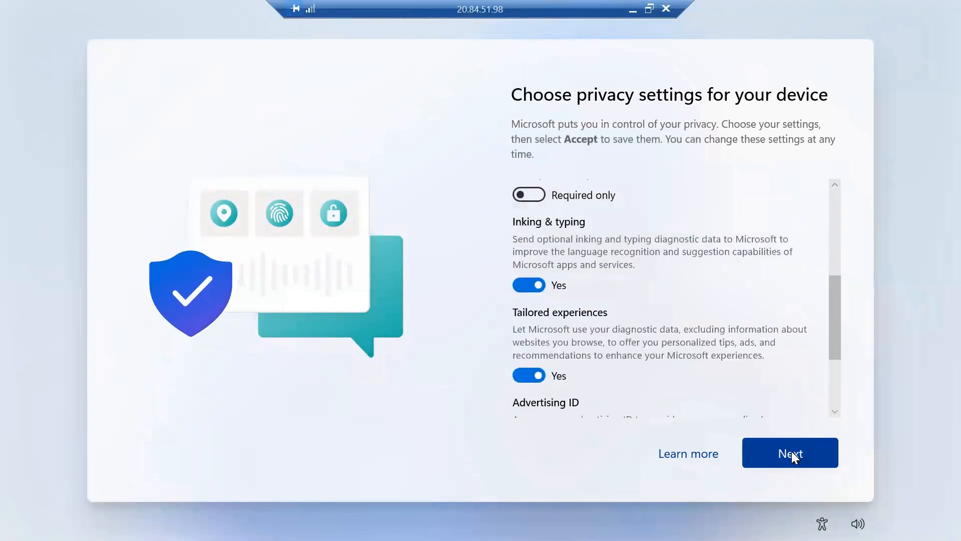
left_click(791, 452)
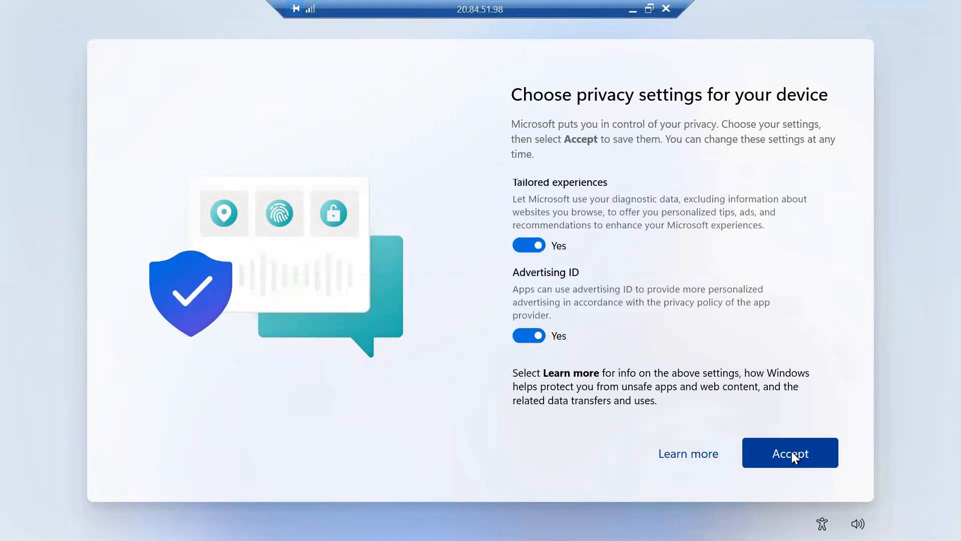
left_click(792, 452)
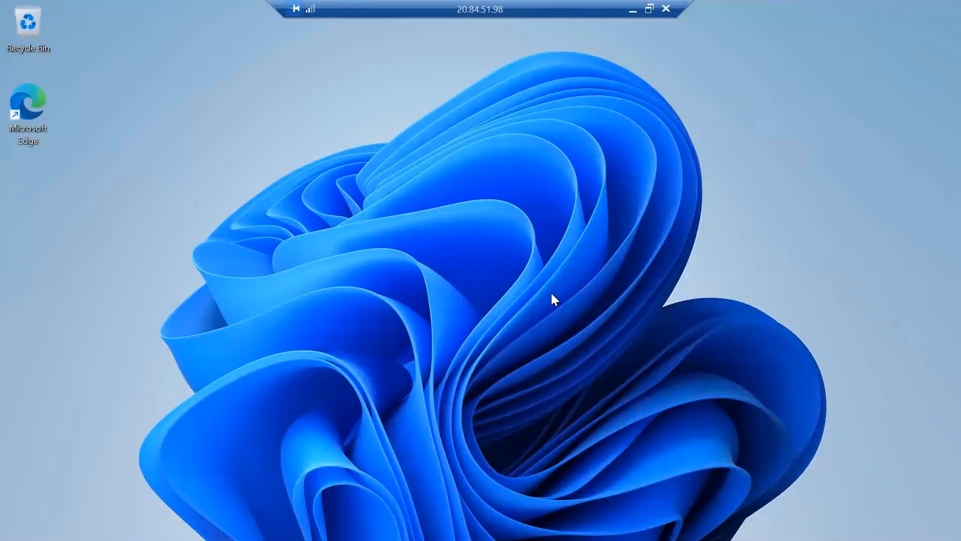
View the pinned apps in the remote machine's Start menu, close it and refresh the desktop twice
key("super")
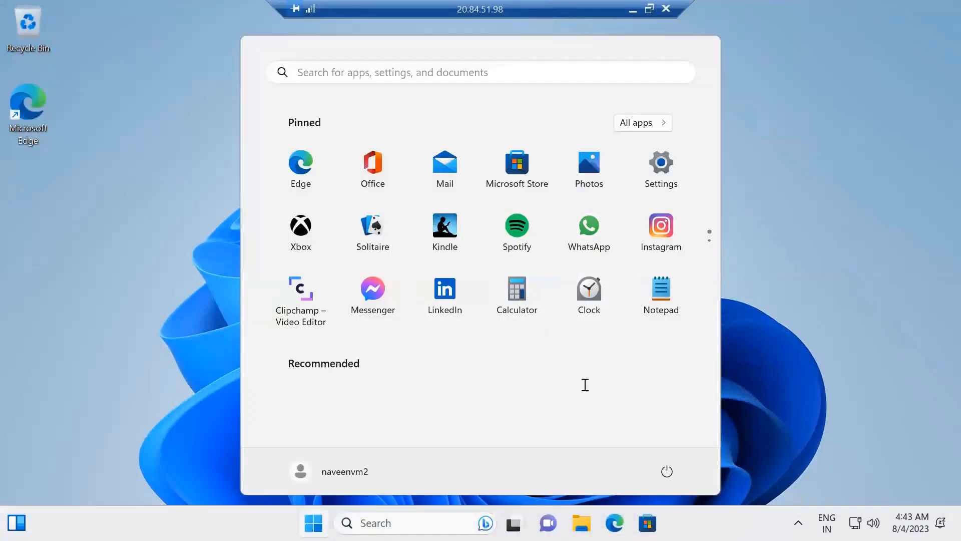
left_click(811, 223)
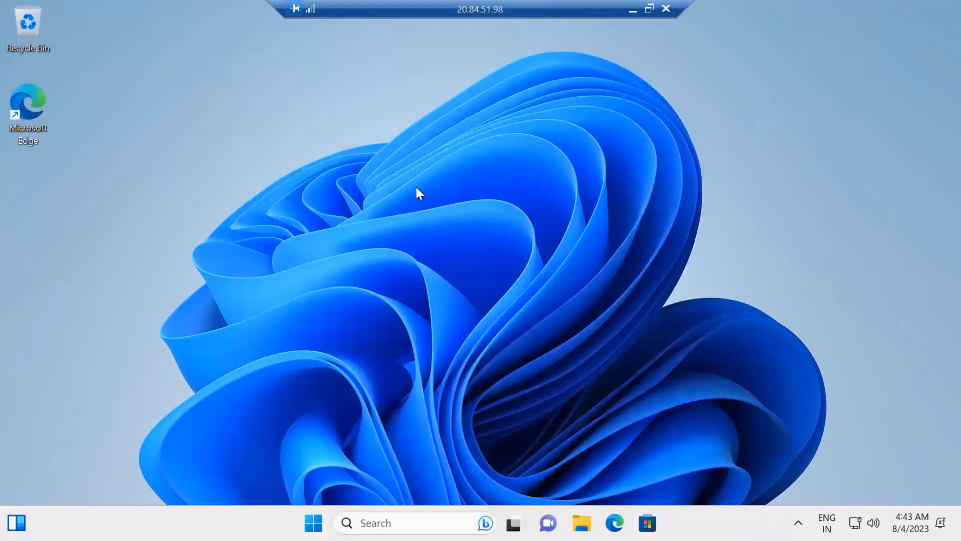
right_click(144, 80)
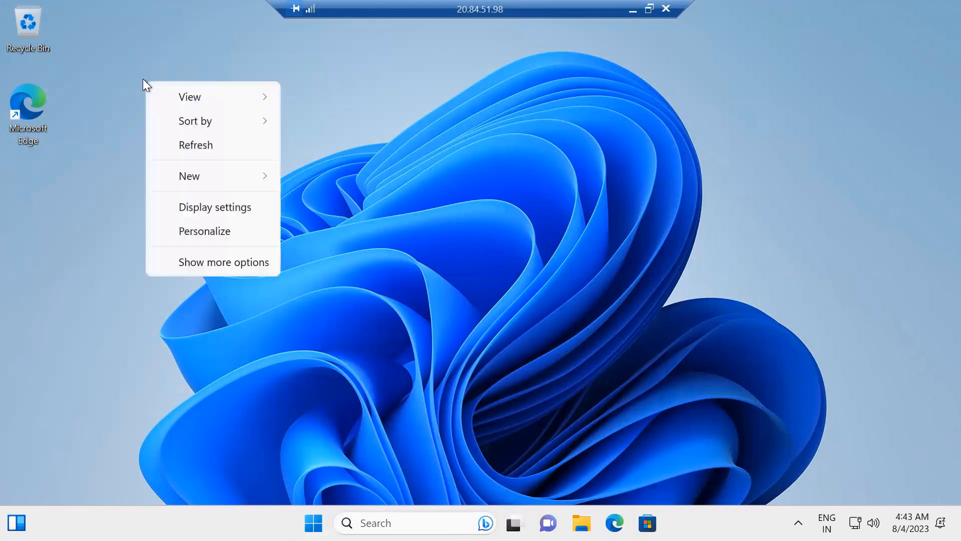
left_click(191, 145)
right_click(191, 141)
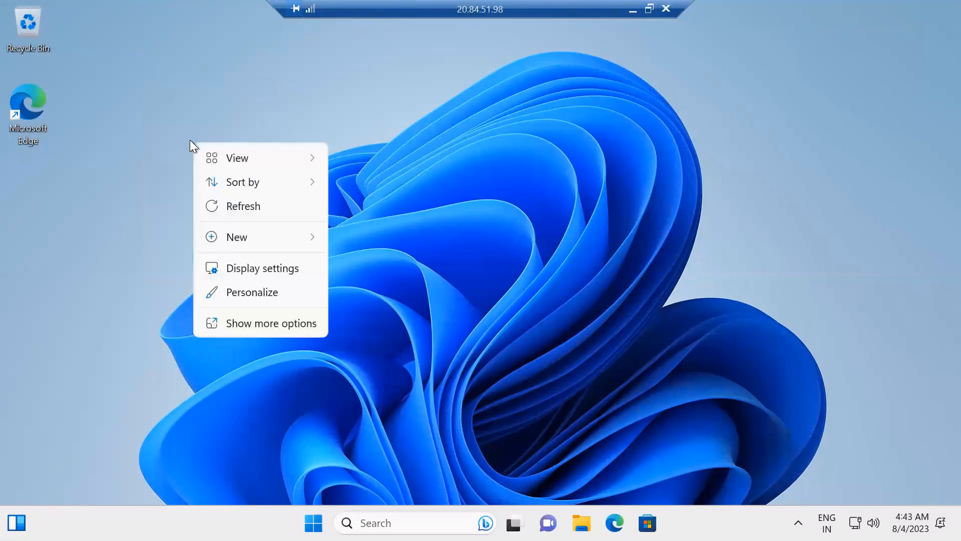
left_click(237, 205)
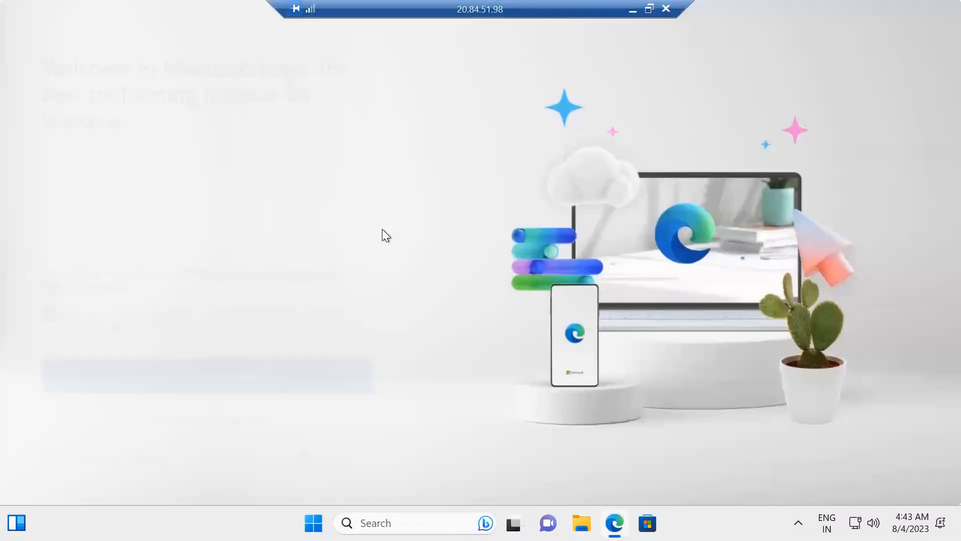
Complete Microsoft Edge's first-run setup without personal data, disallowing regular browsing-data import and keeping the personalized Microsoft experience option enabled
left_click(209, 415)
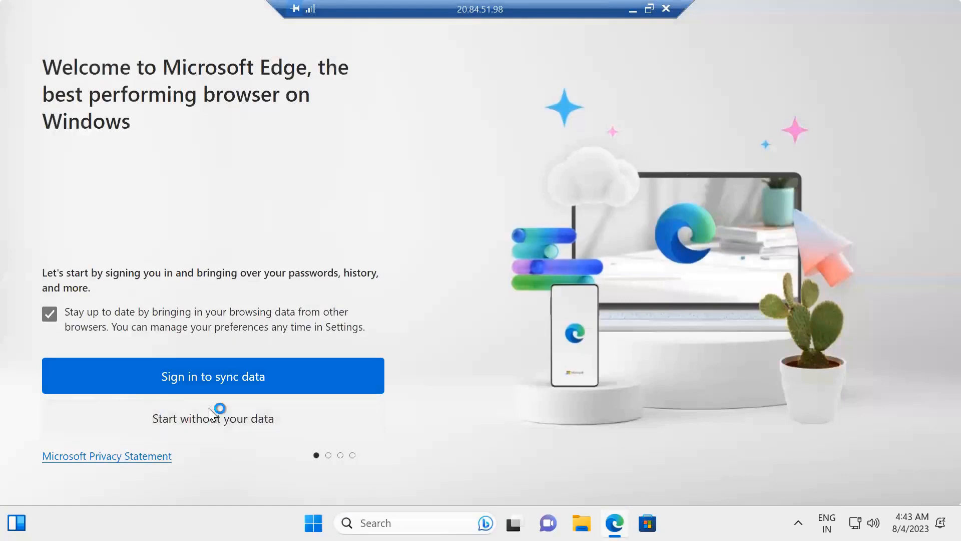
left_click(206, 423)
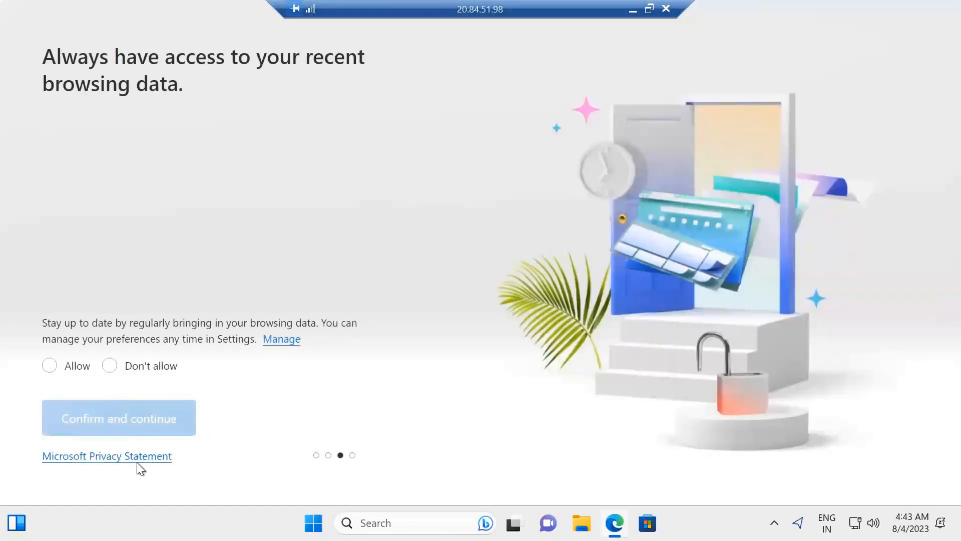
left_click(112, 366)
left_click(125, 423)
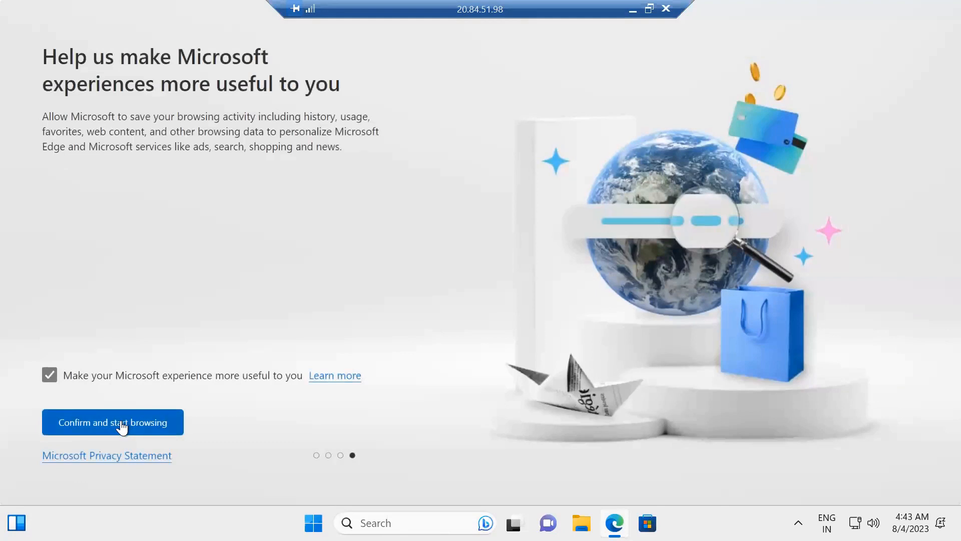
left_click(122, 422)
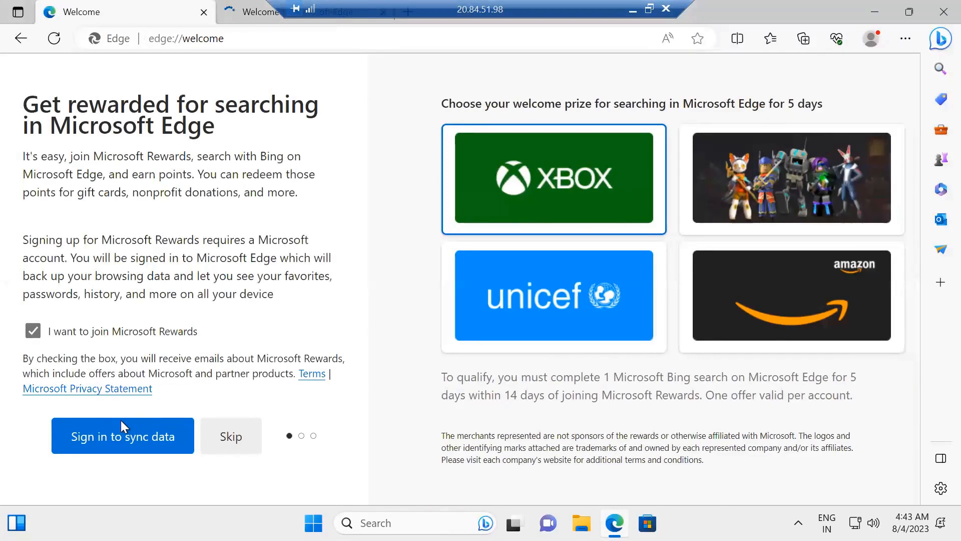
Go to portal.azure.com in the remote machine's Edge browser
left_click(186, 31)
type("po")
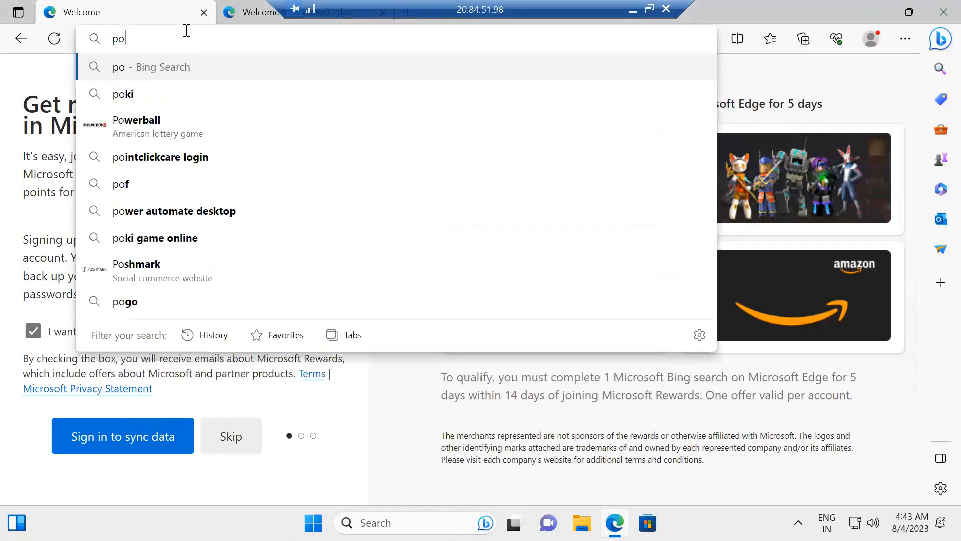
type("rt")
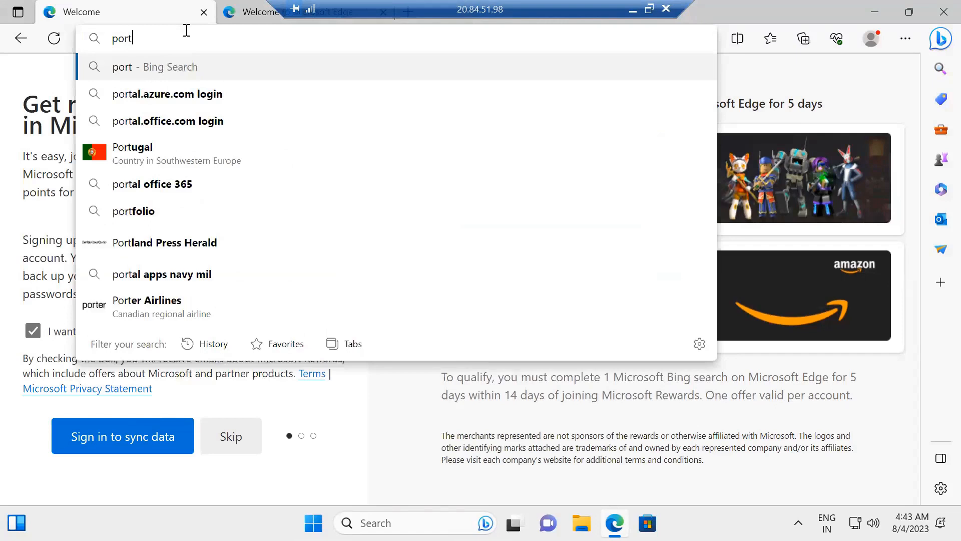
type("al.")
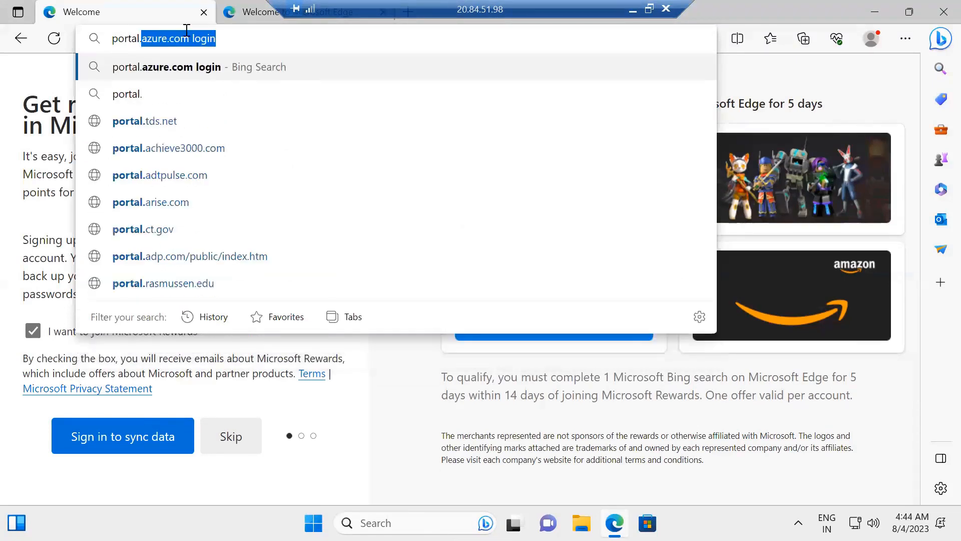
type("azure.com")
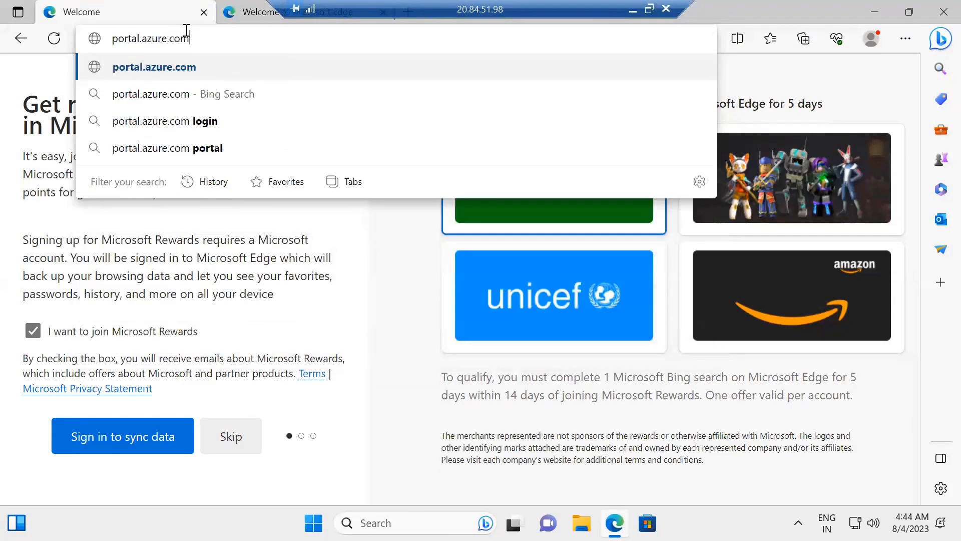
key("Return")
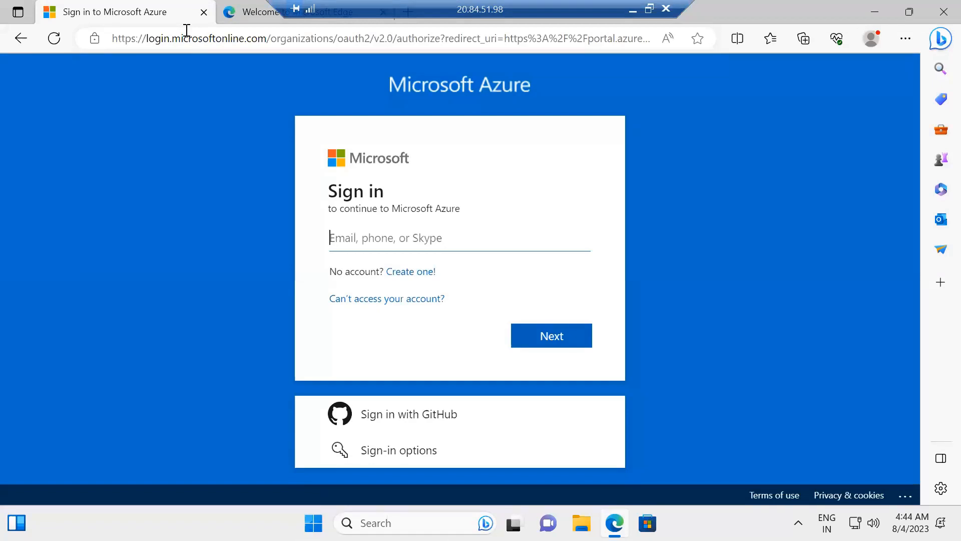
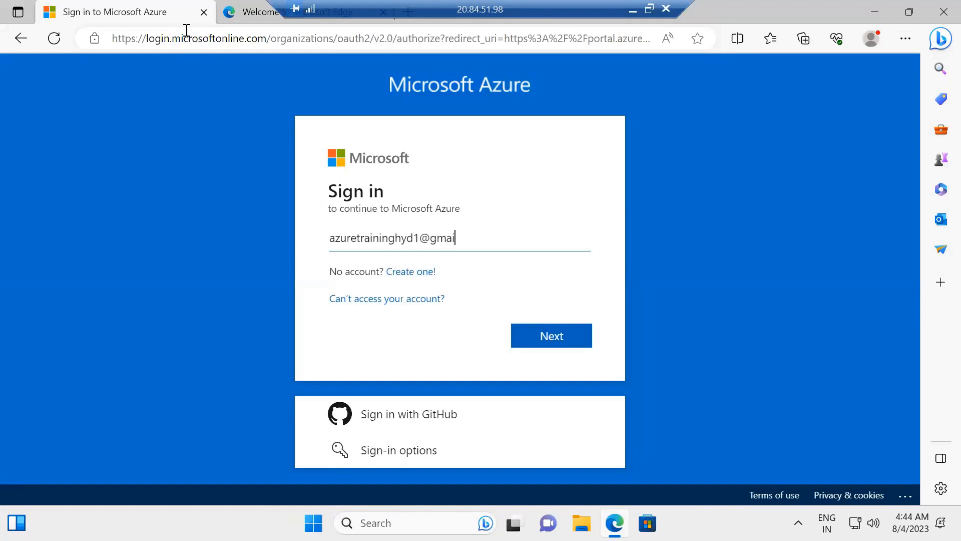
Submit the Azure account's e-mail on the sign-in page and decline the offer to sign in to Microsoft Edge
key("Return")
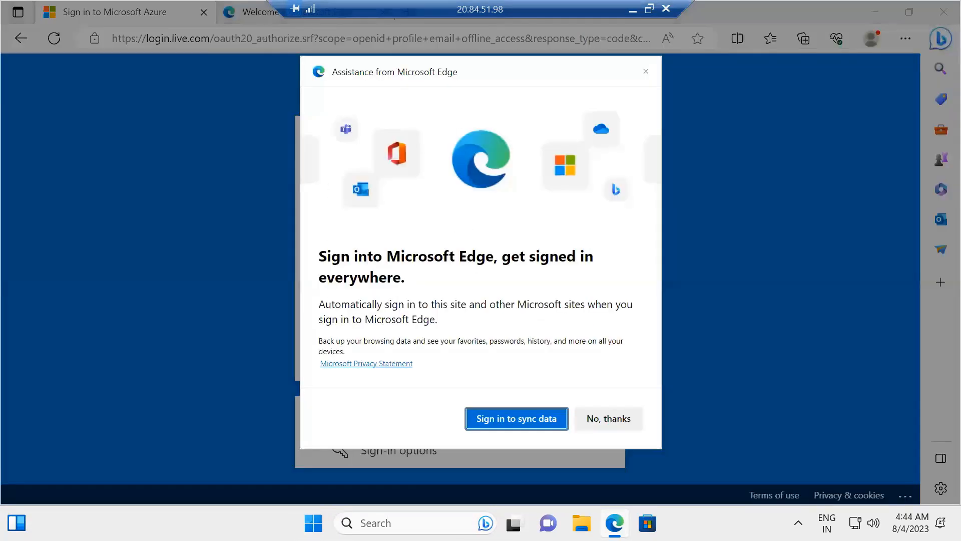
left_click(608, 414)
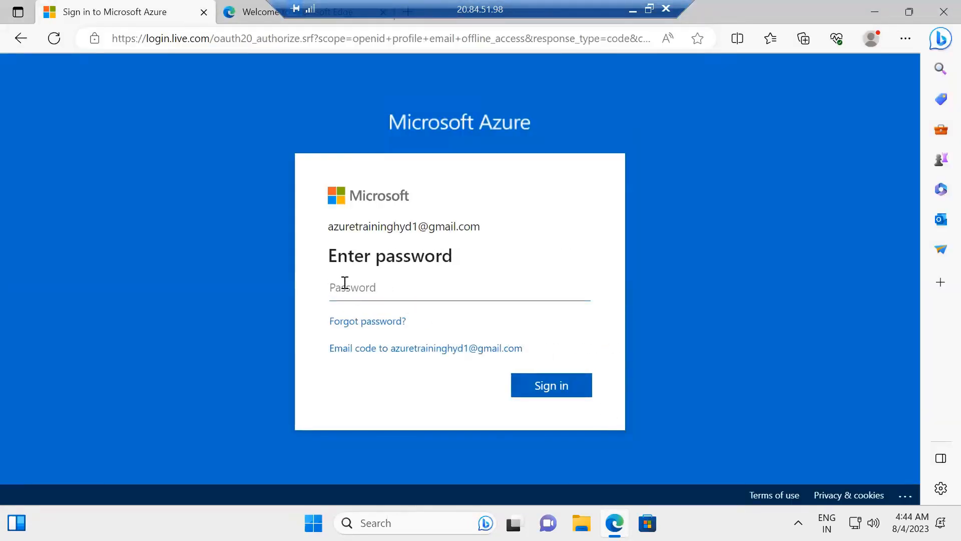
Sign in with the account password, never saving passwords in Edge and declining to stay signed in
type("************")
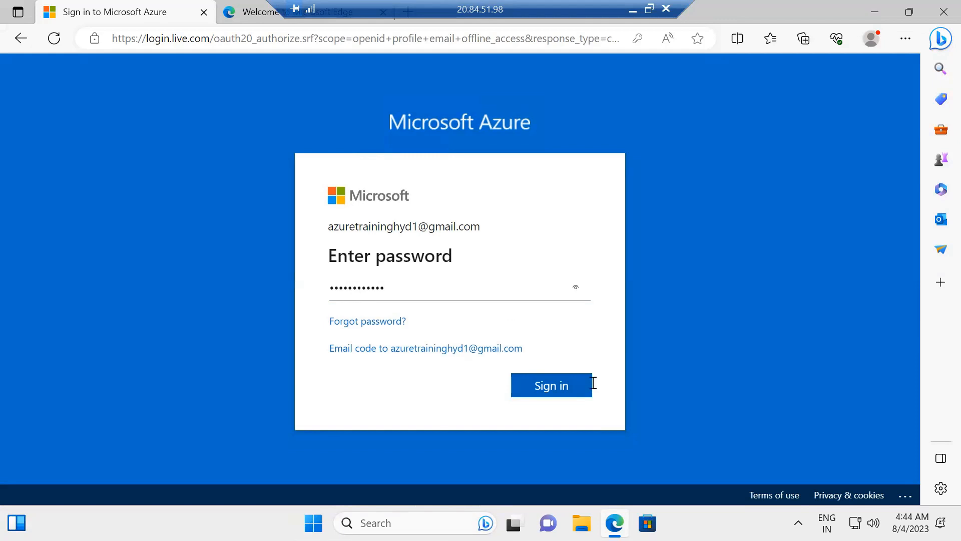
left_click(557, 392)
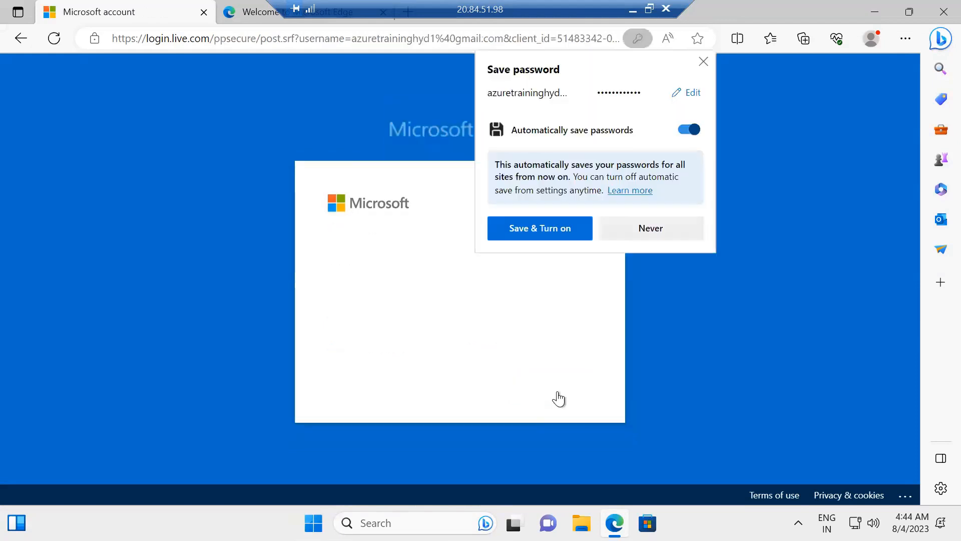
left_click(642, 238)
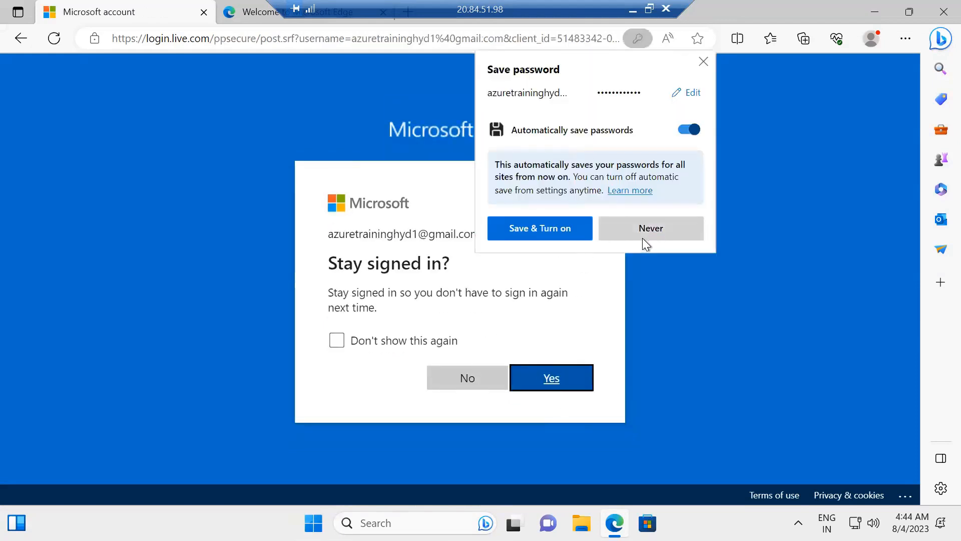
left_click(491, 383)
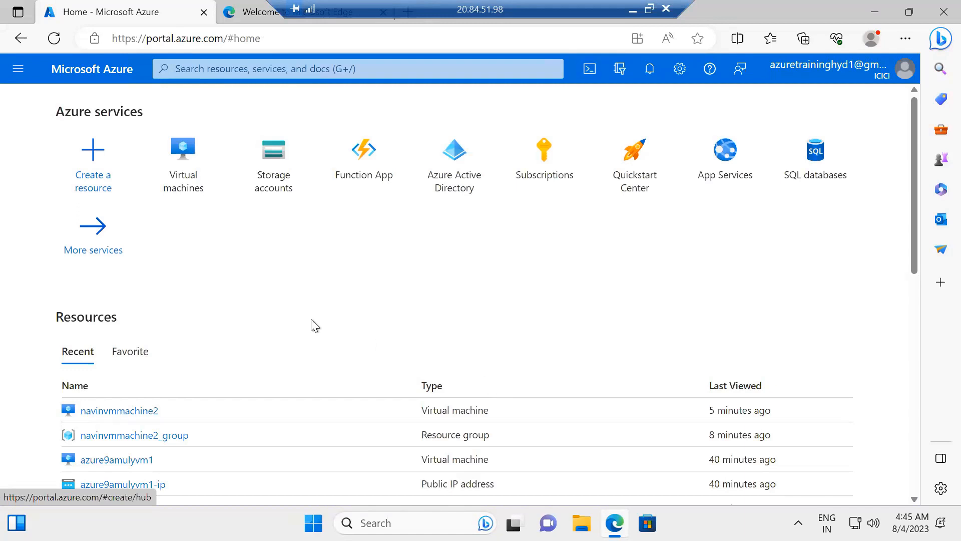
Start a new Web App in App Services and name it vmappservice1
mouse_move(186, 157)
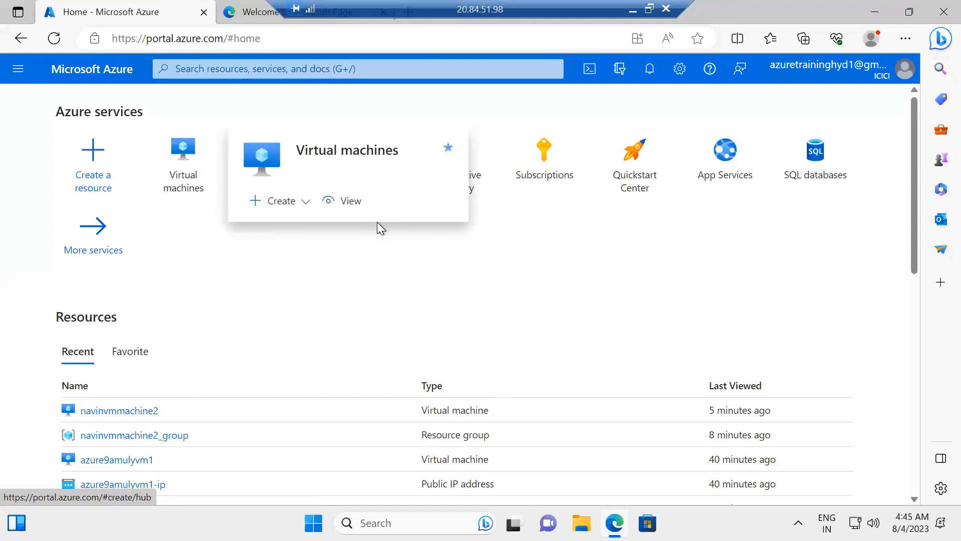
left_click(742, 162)
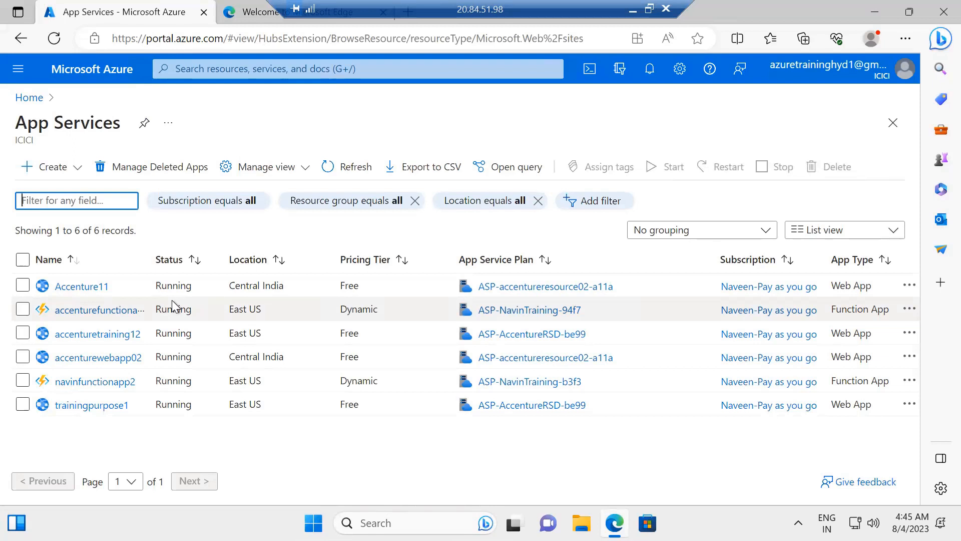
left_click(53, 167)
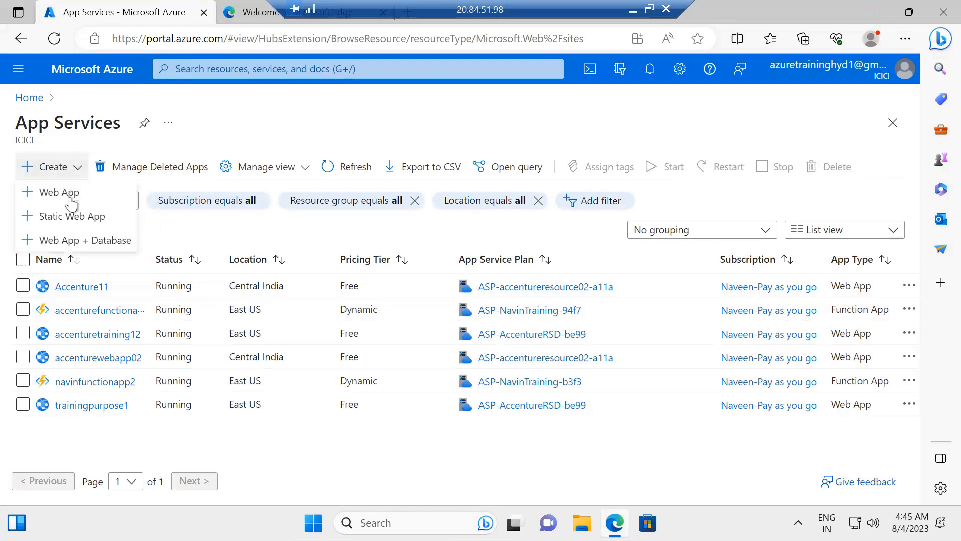
left_click(67, 191)
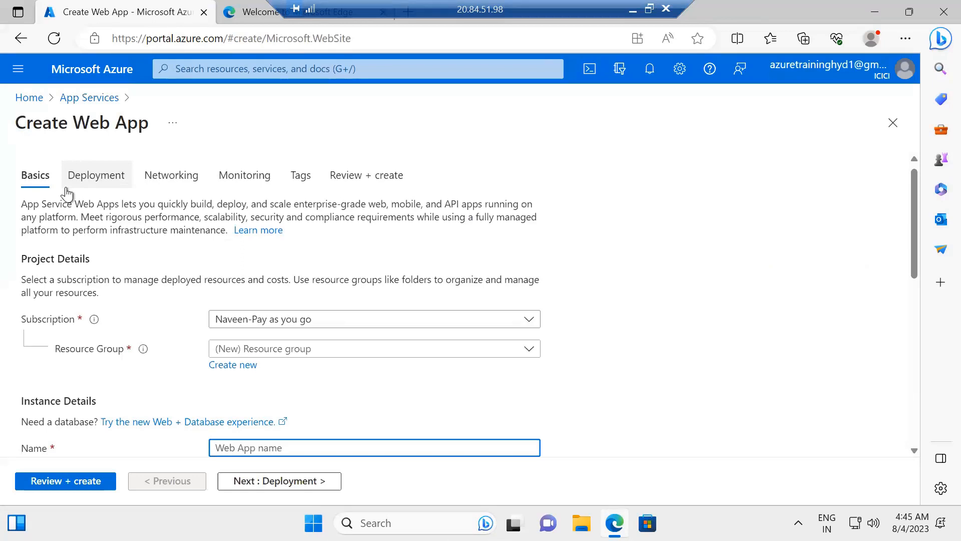
type("vmap")
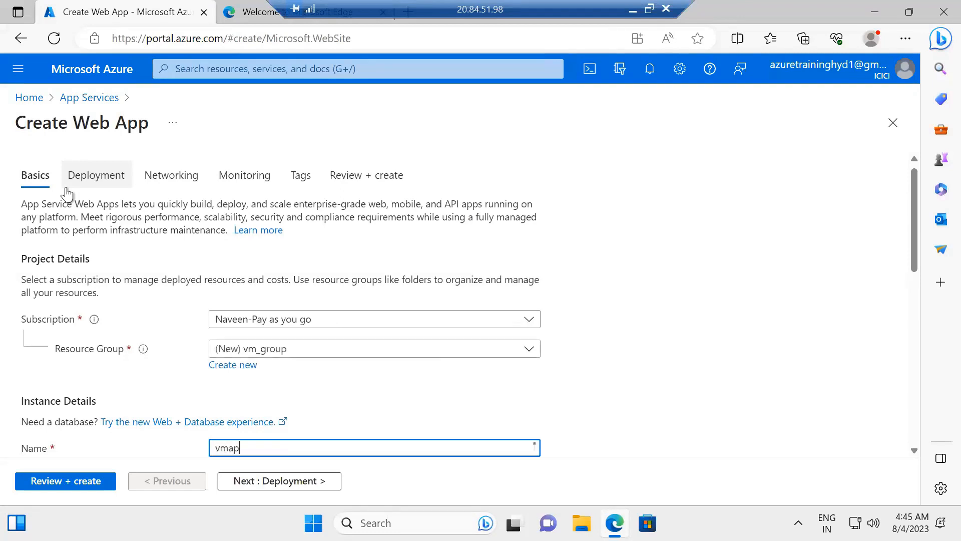
type("pservice")
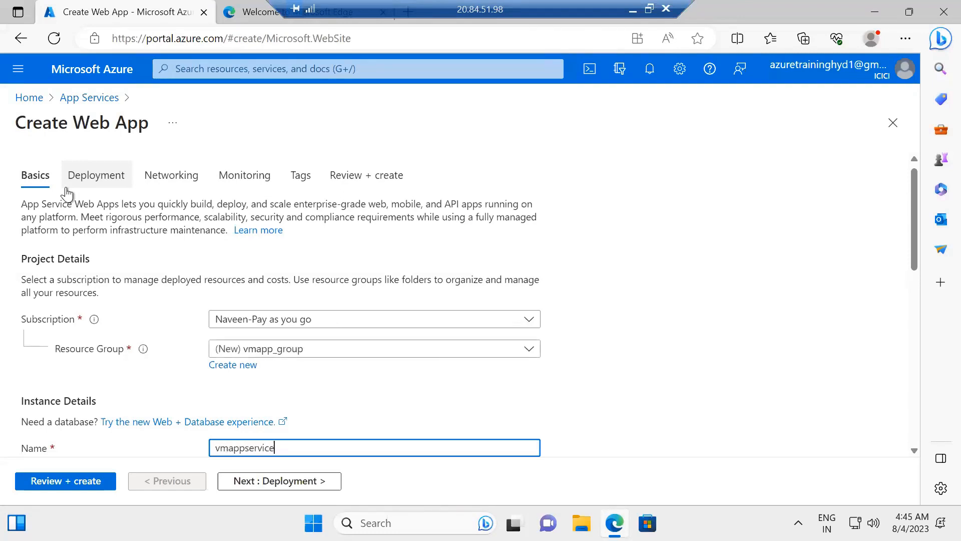
type("1")
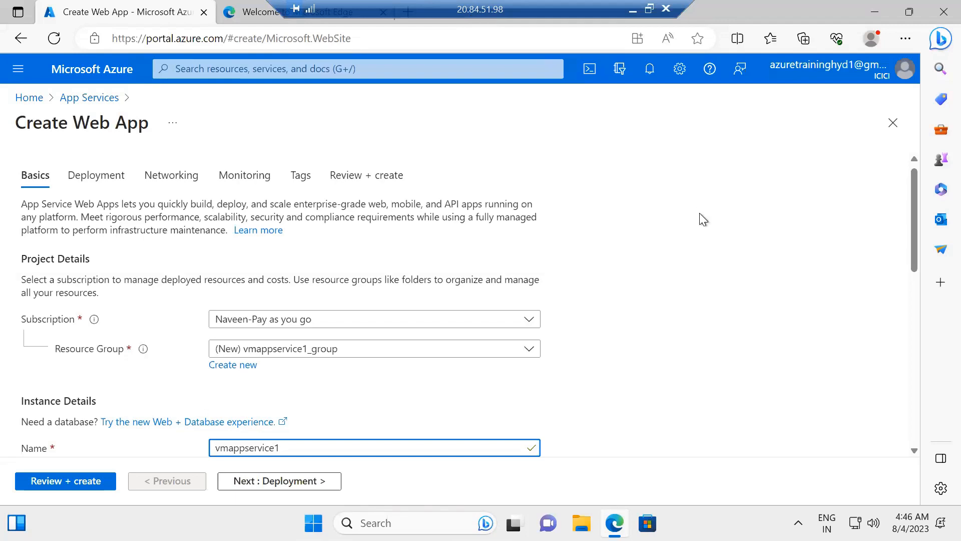
Set the web app's runtime stack to .NET 7 (STS), keeping the East US region and the suggested pricing plan
left_click_drag(915, 185, 905, 290)
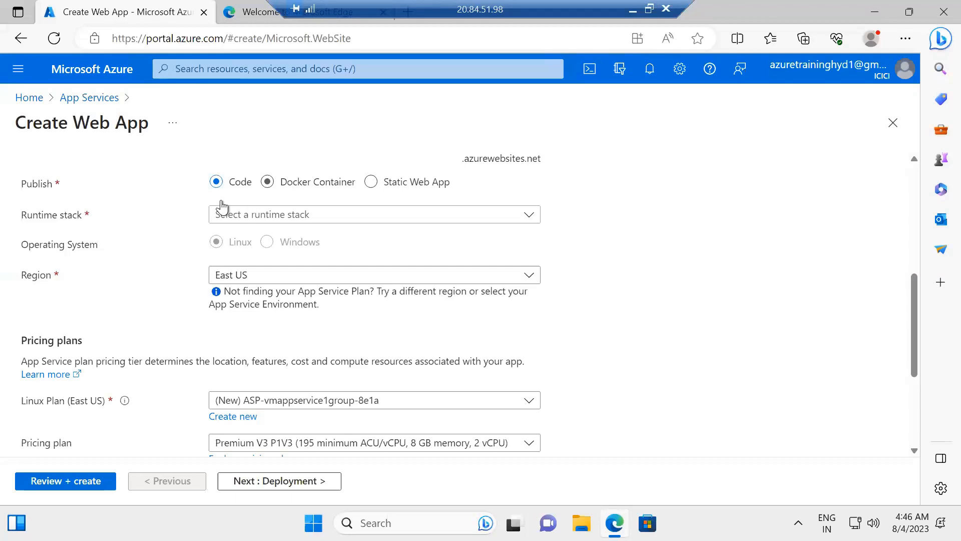
left_click(244, 214)
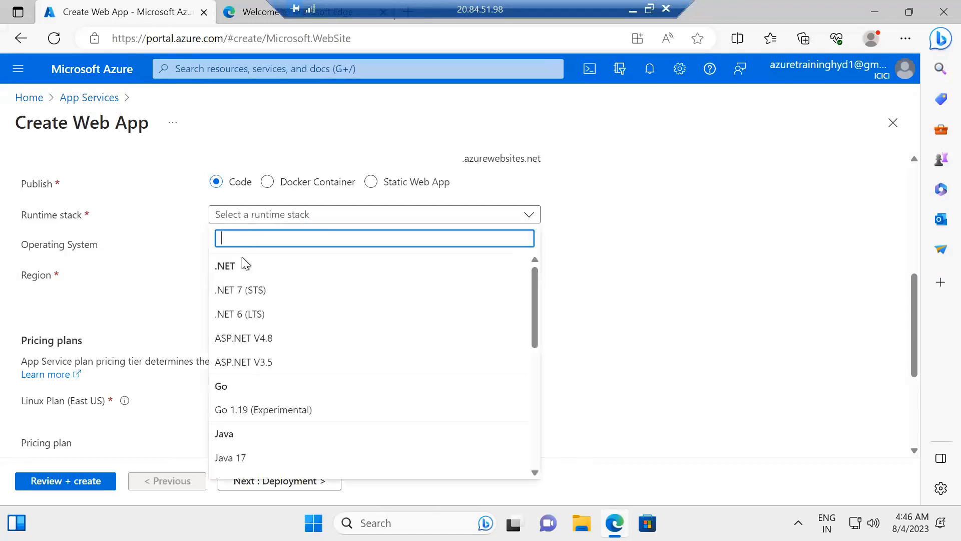
left_click(241, 295)
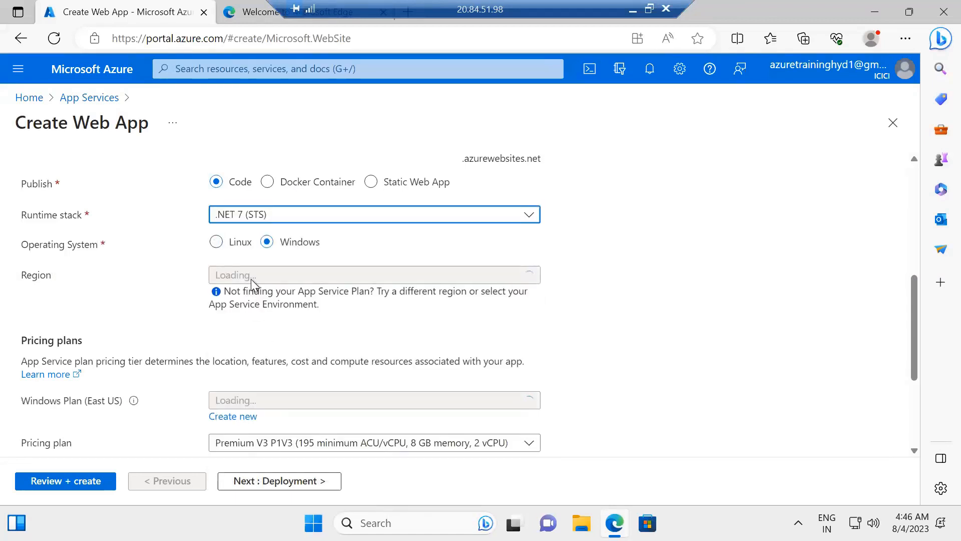
left_click(253, 282)
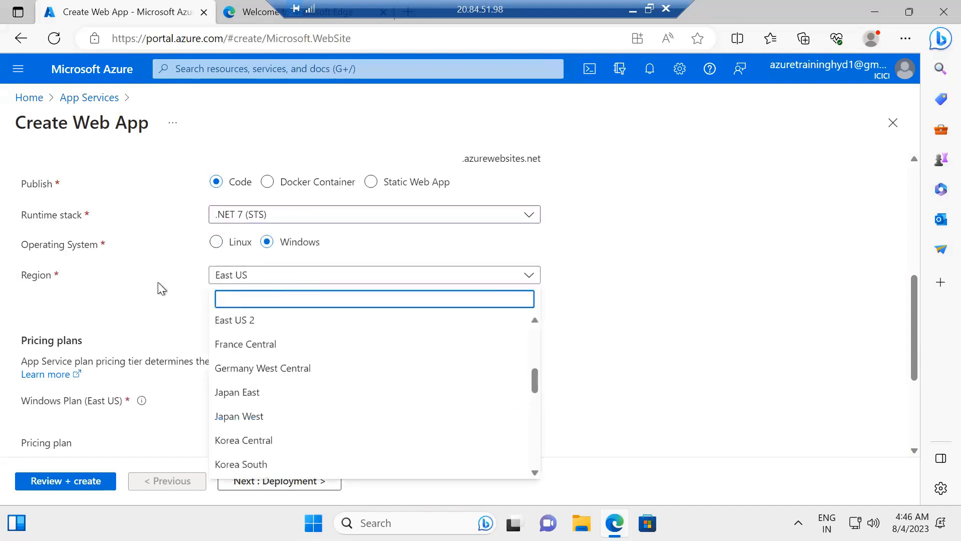
left_click(805, 344)
left_click_drag(915, 293, 914, 398)
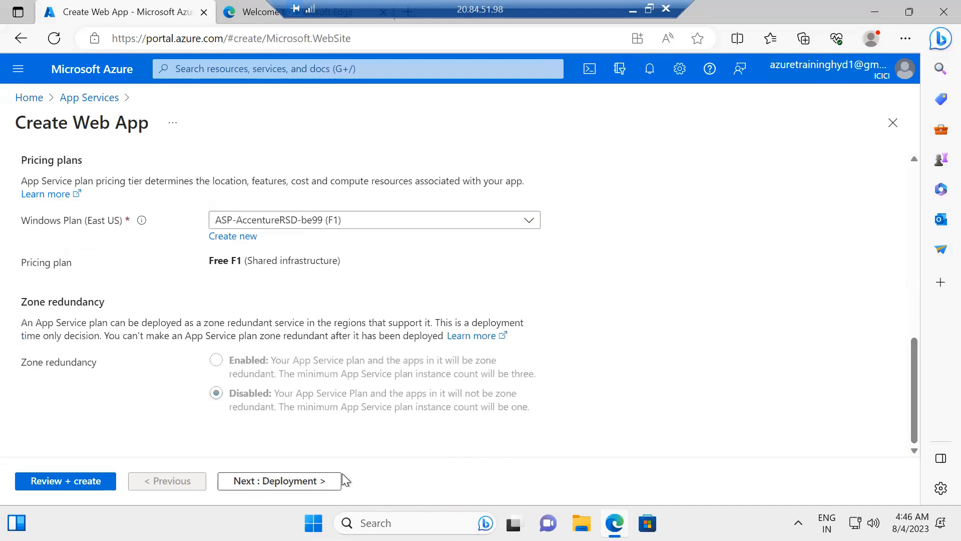
Accept the default deployment, networking, monitoring and tag settings and create the web app
left_click(321, 483)
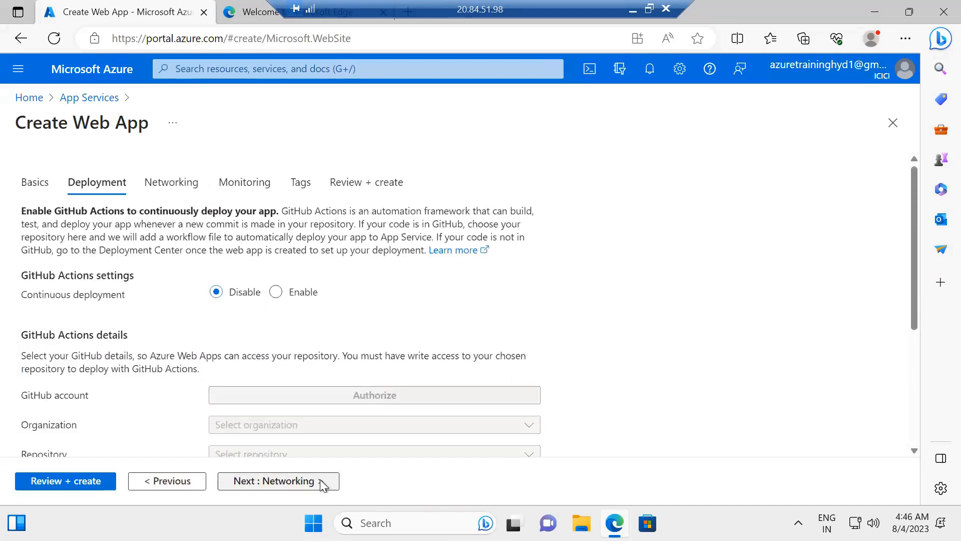
left_click(320, 483)
left_click(321, 484)
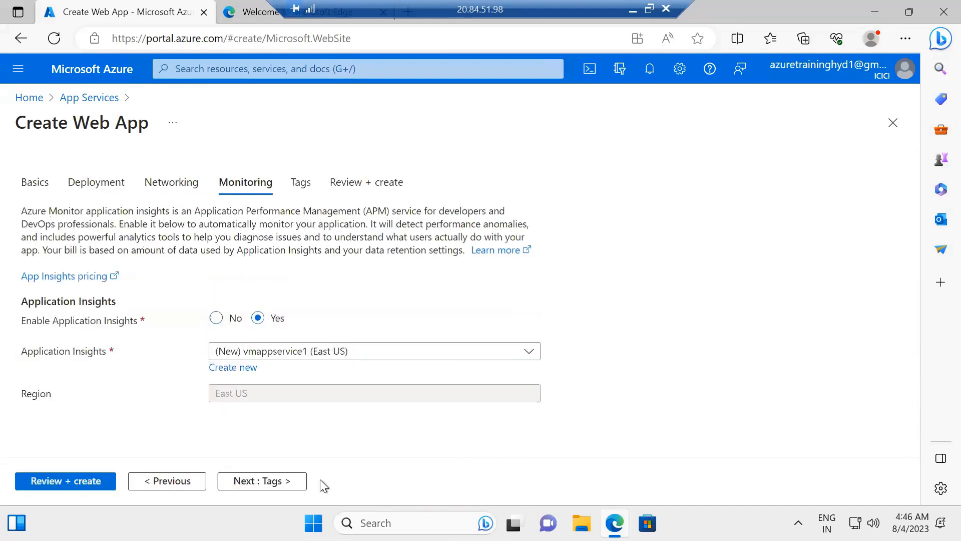
left_click(281, 485)
left_click(283, 481)
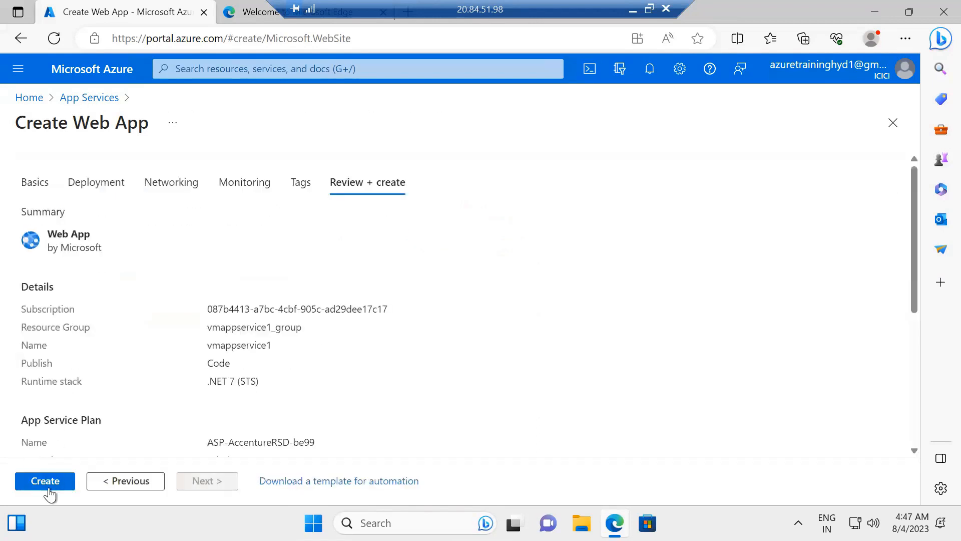
left_click(49, 481)
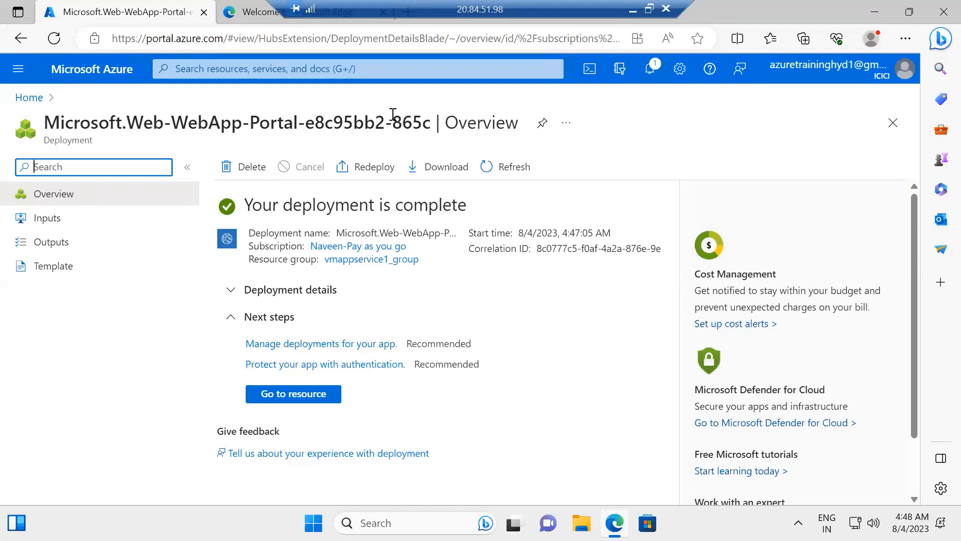
Disconnect the remote desktop session and open a new tab in the local Chrome browser
left_click(665, 9)
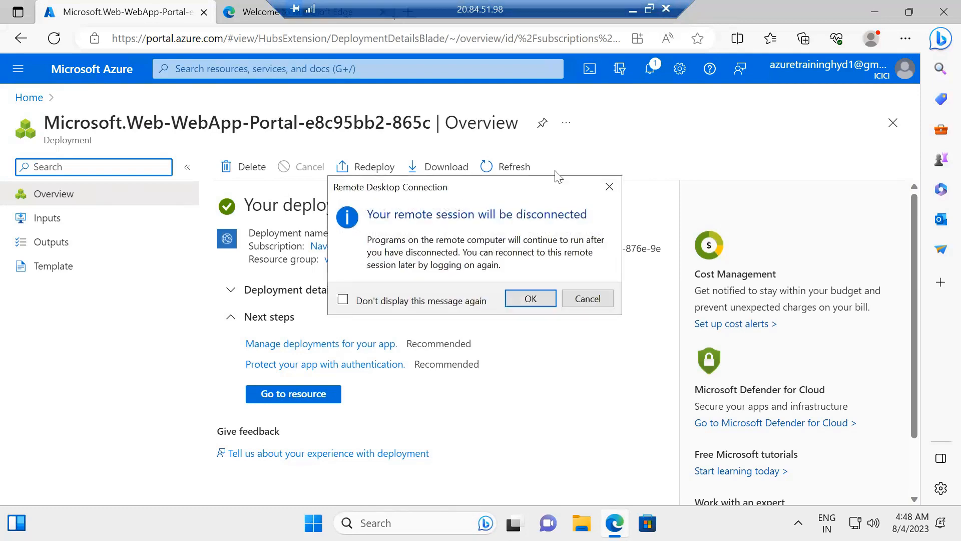
left_click(529, 298)
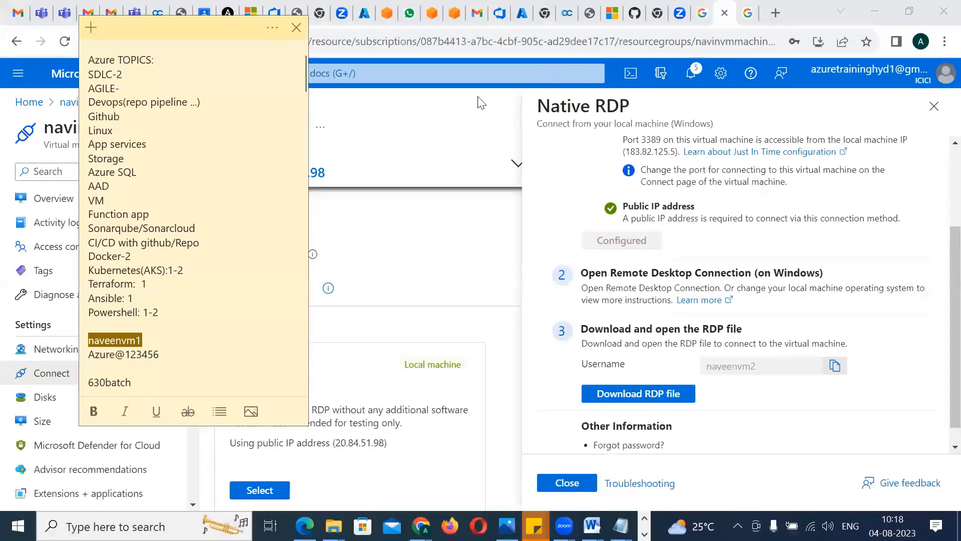
left_click(775, 13)
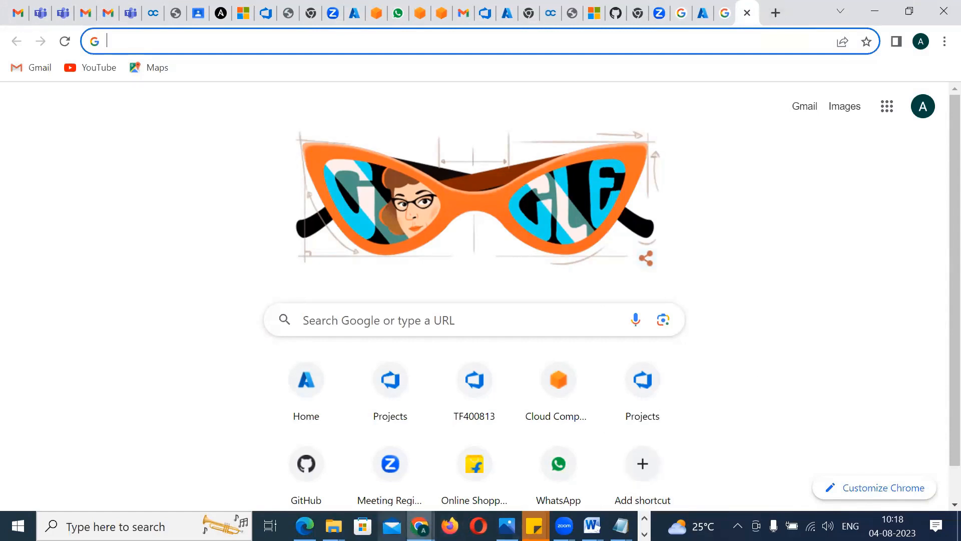
Switch to File Explorer and open the image IAASVSOTHERS-1 from the Pictures folder to view the service model comparison
left_click(332, 525)
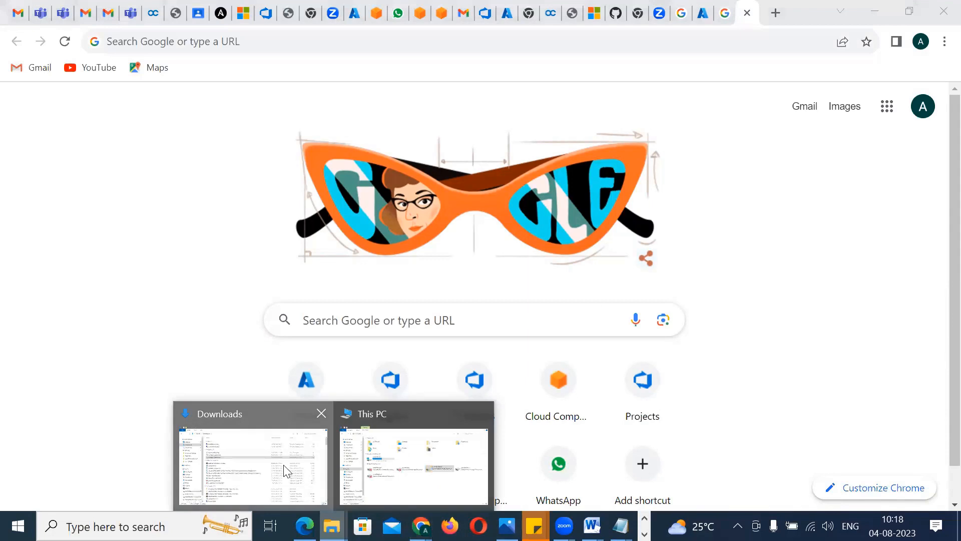
left_click(284, 471)
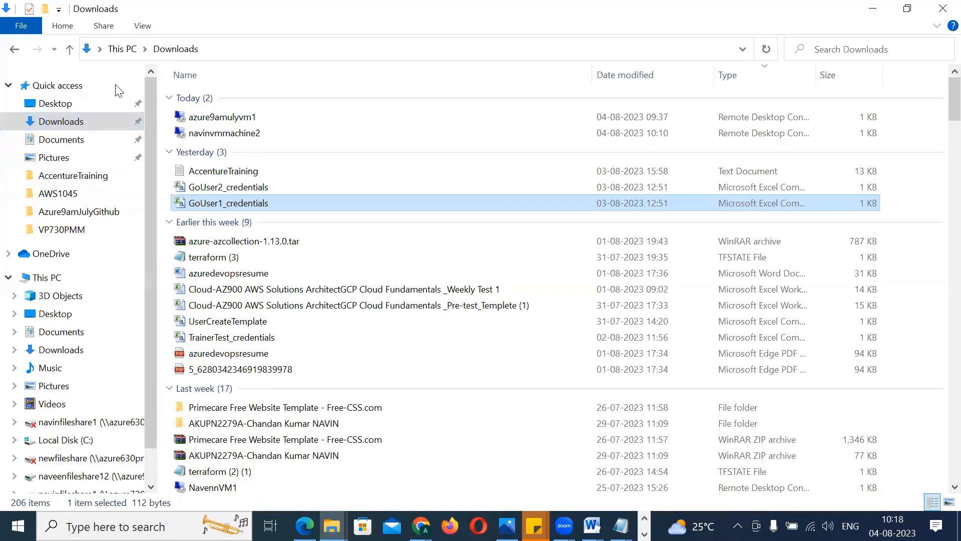
left_click(56, 387)
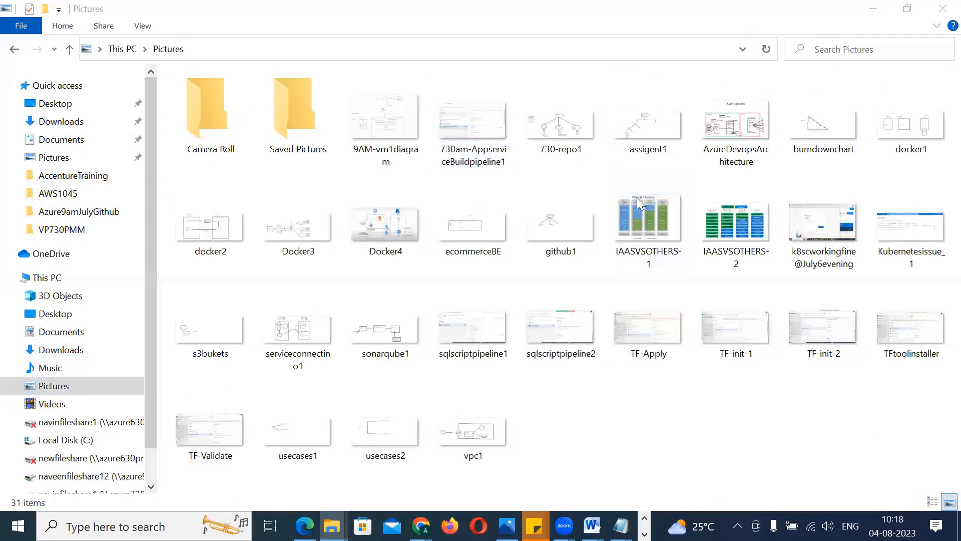
double_click(652, 224)
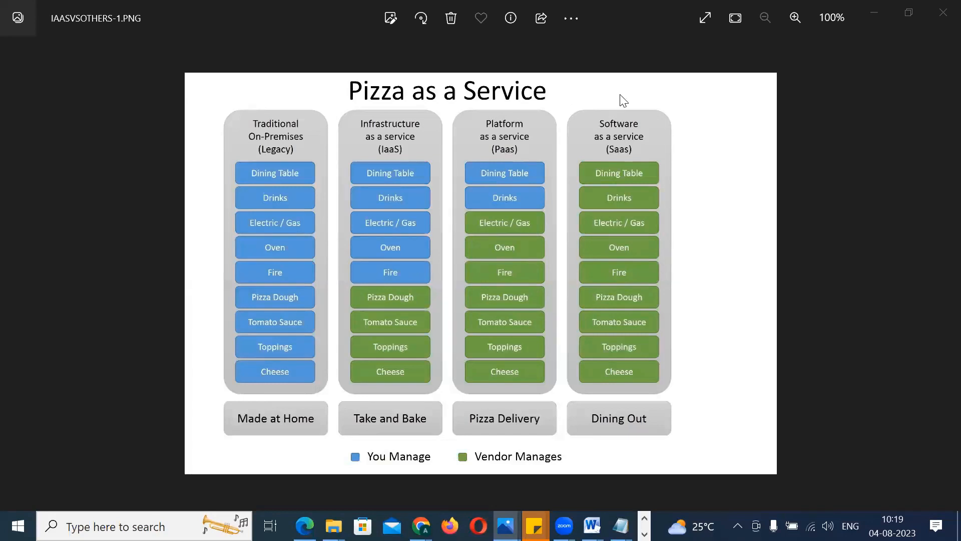
Switch back to Chrome and open the Virtual machines list in the Azure portal
key("alt+Tab")
key("alt+Tab")
key("alt+Tab")
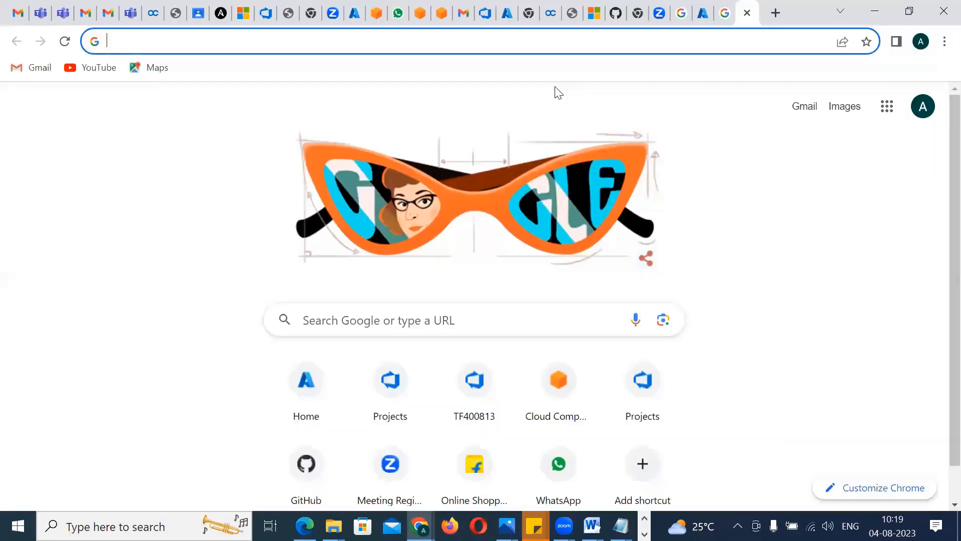
left_click(701, 12)
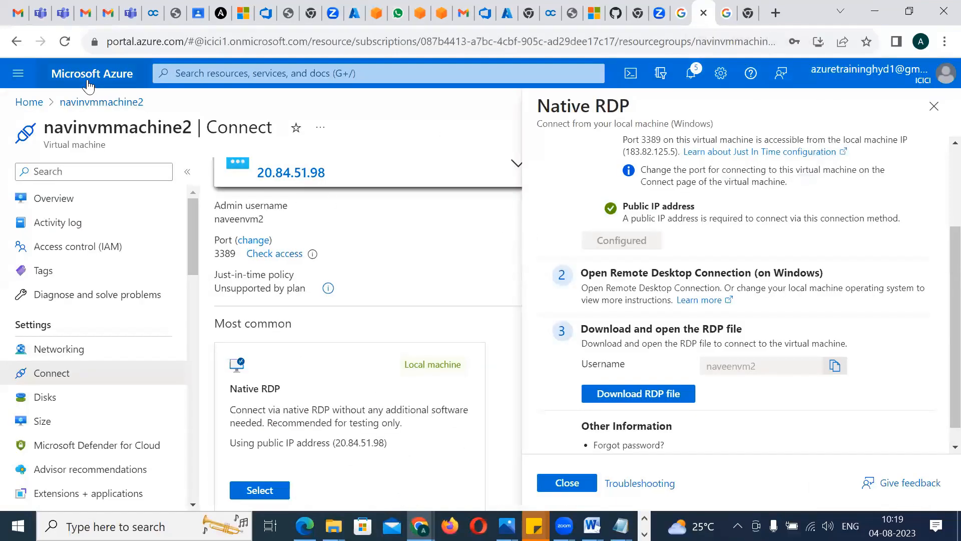
left_click(85, 80)
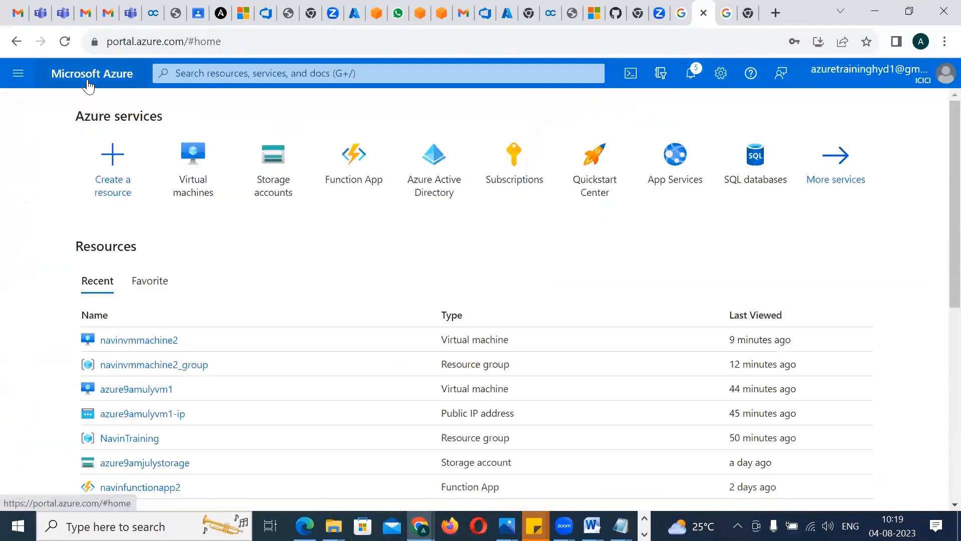
left_click(138, 340)
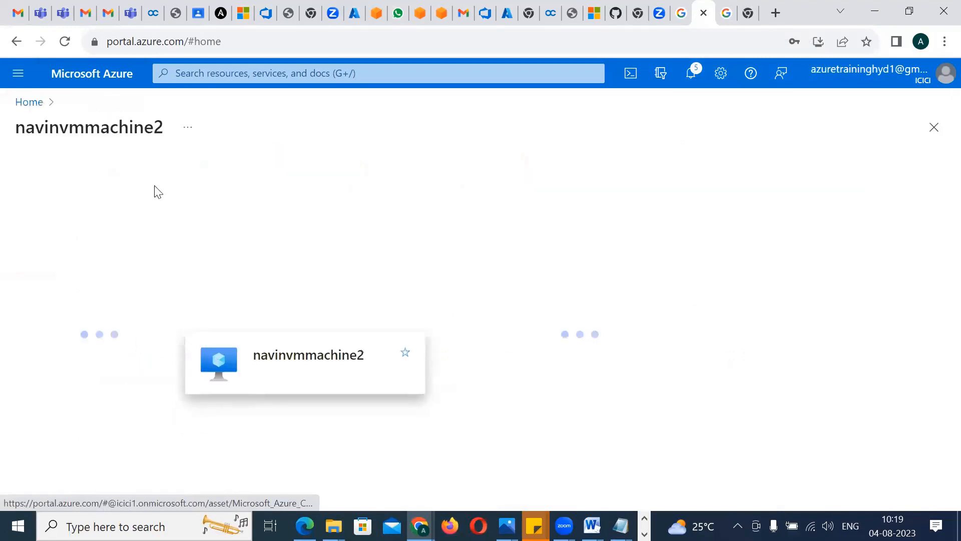
left_click(18, 44)
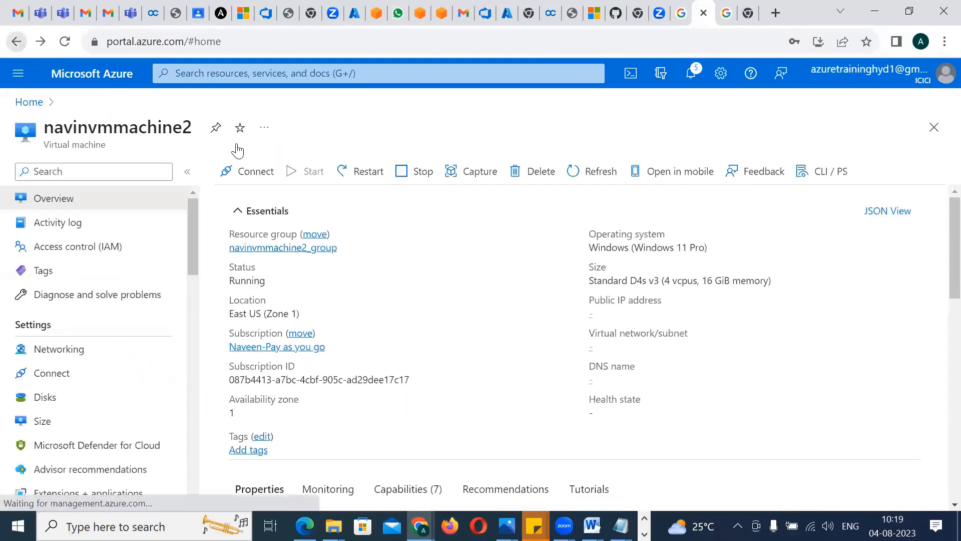
left_click(212, 185)
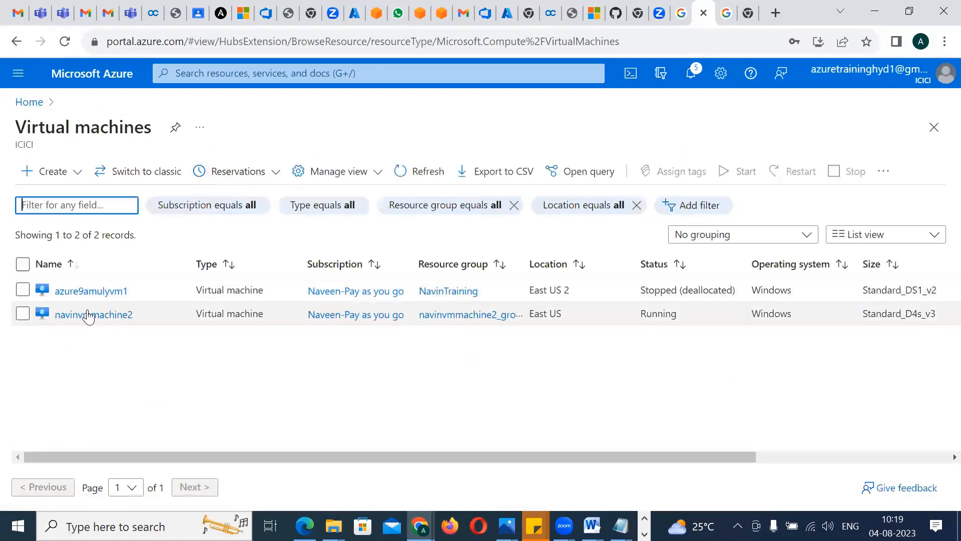
Select both virtual machines, navinvmmachine2 and azure9amulyvm1, in the Virtual machines list
left_click(22, 314)
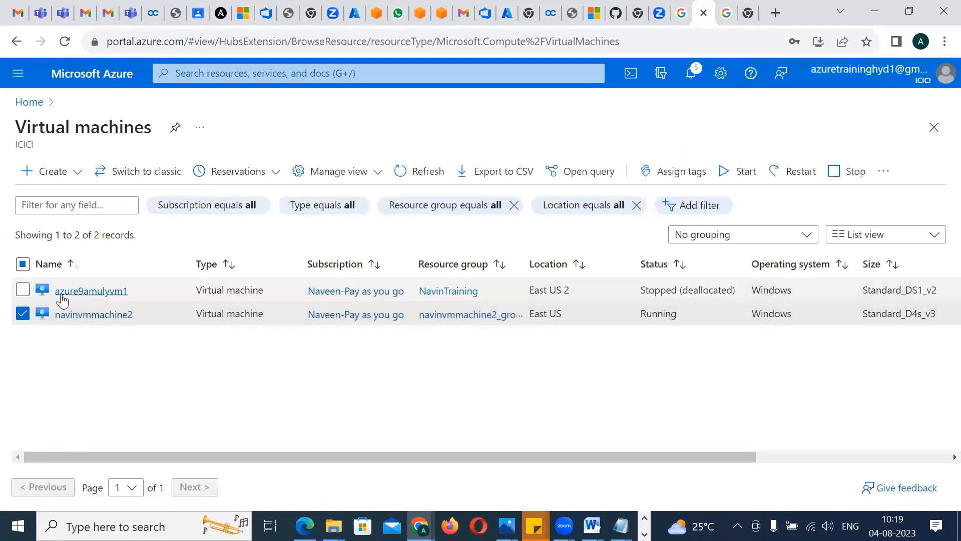
left_click(22, 290)
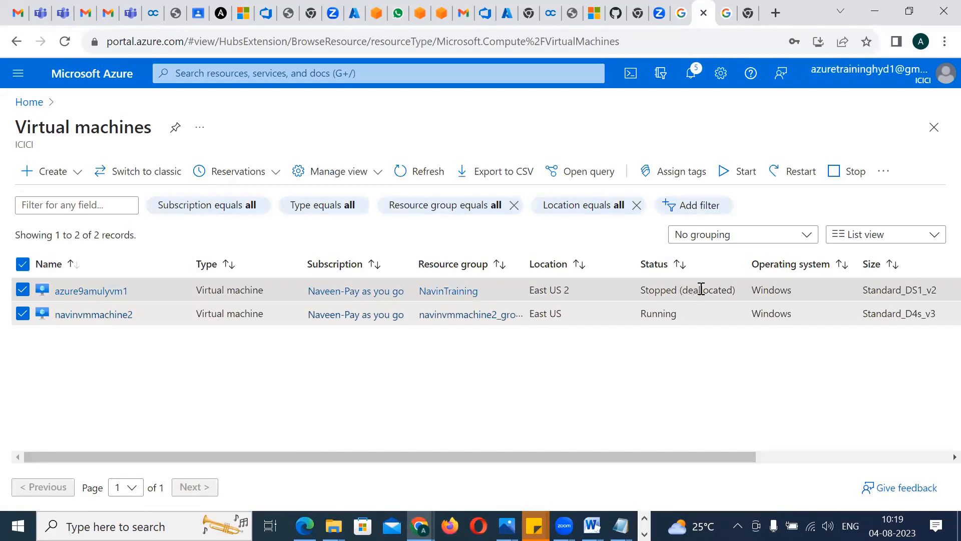
left_click_drag(688, 289, 731, 289)
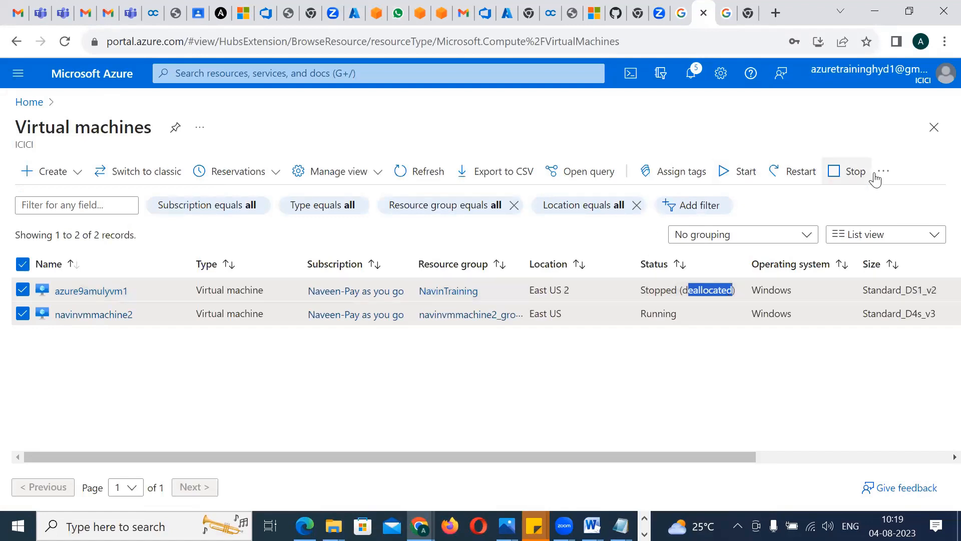
left_click(845, 173)
left_click(698, 233)
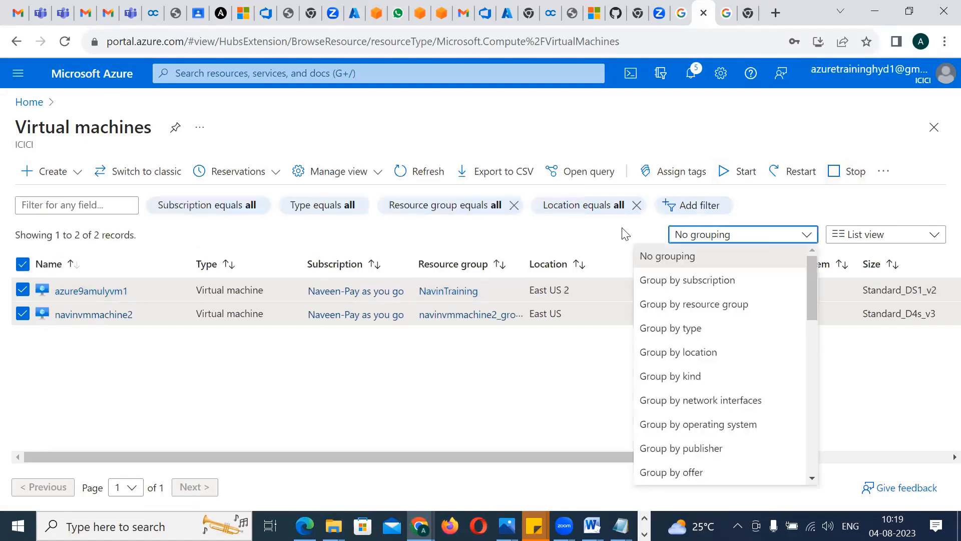
left_click(318, 389)
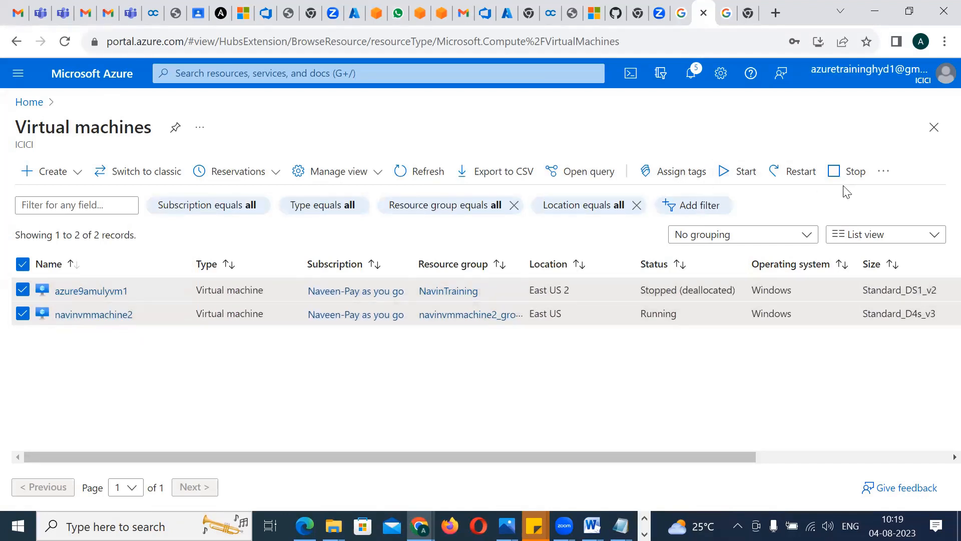
left_click(884, 173)
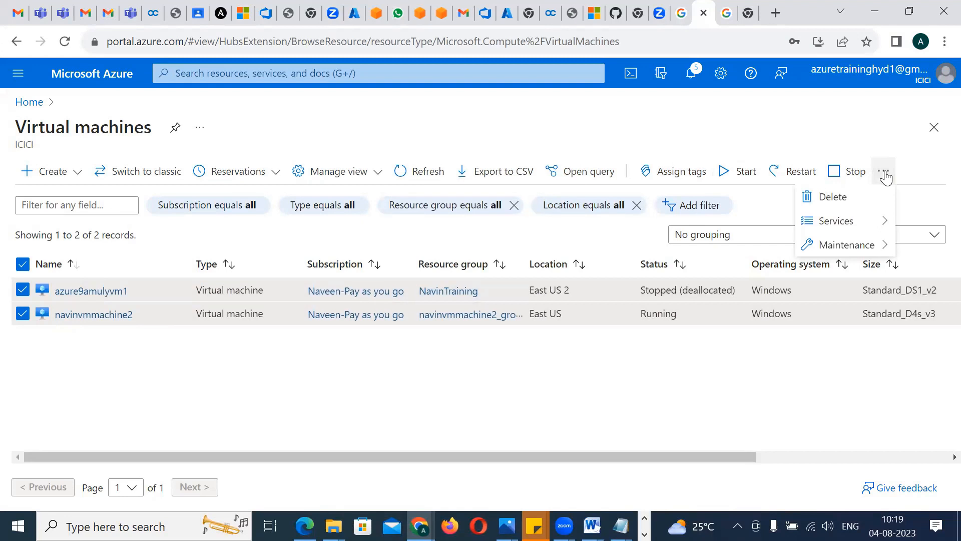
left_click(695, 350)
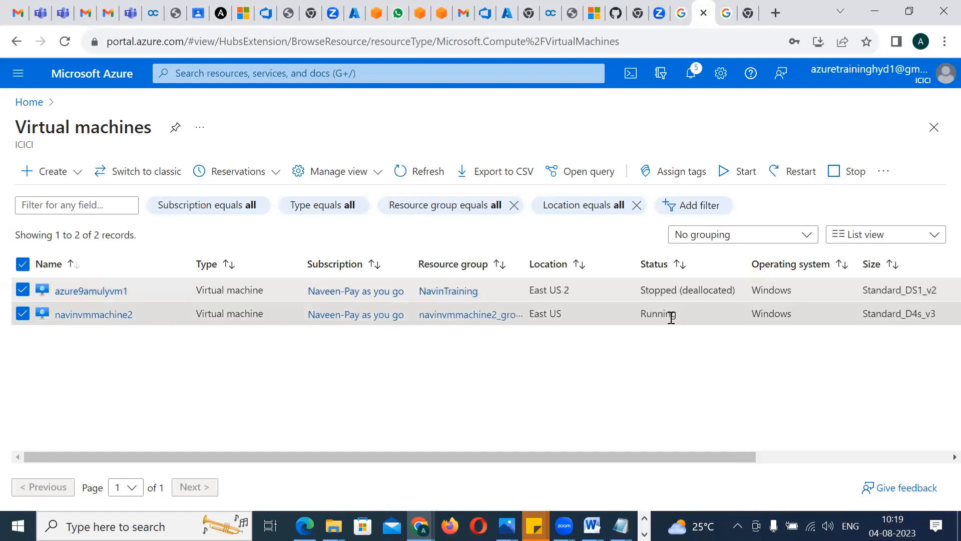
Delete the two selected virtual machines, confirming the deletion with "yes" and leaving force delete off
left_click(884, 171)
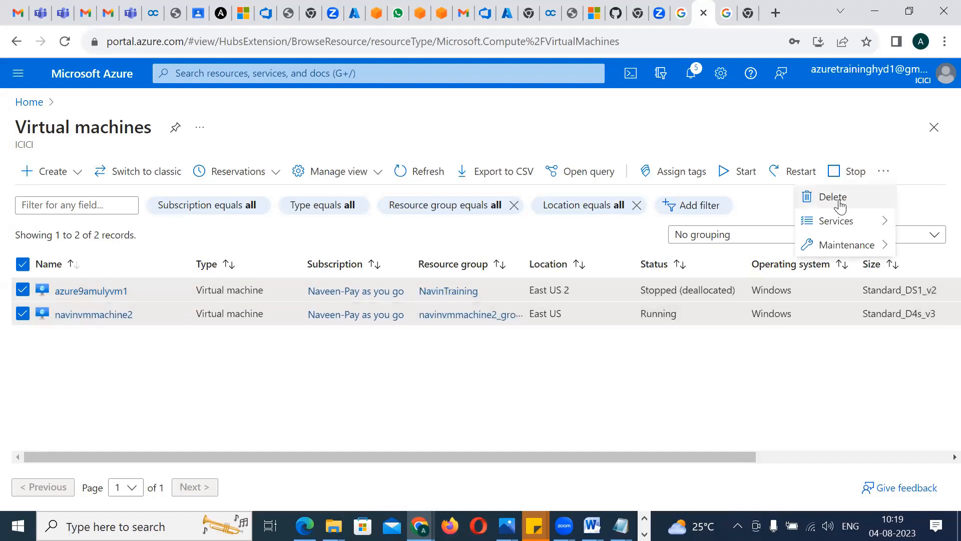
left_click(833, 198)
left_click(688, 373)
type("yes")
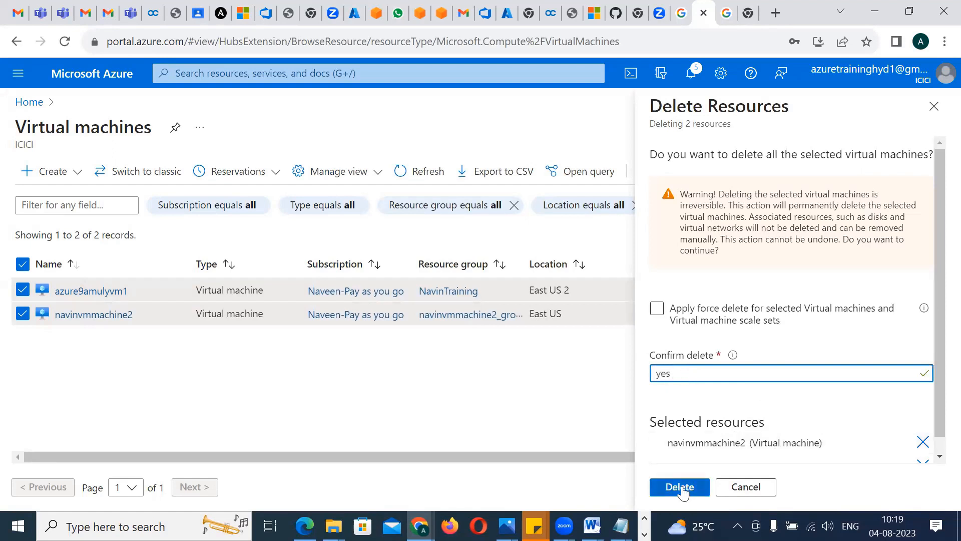
left_click(680, 487)
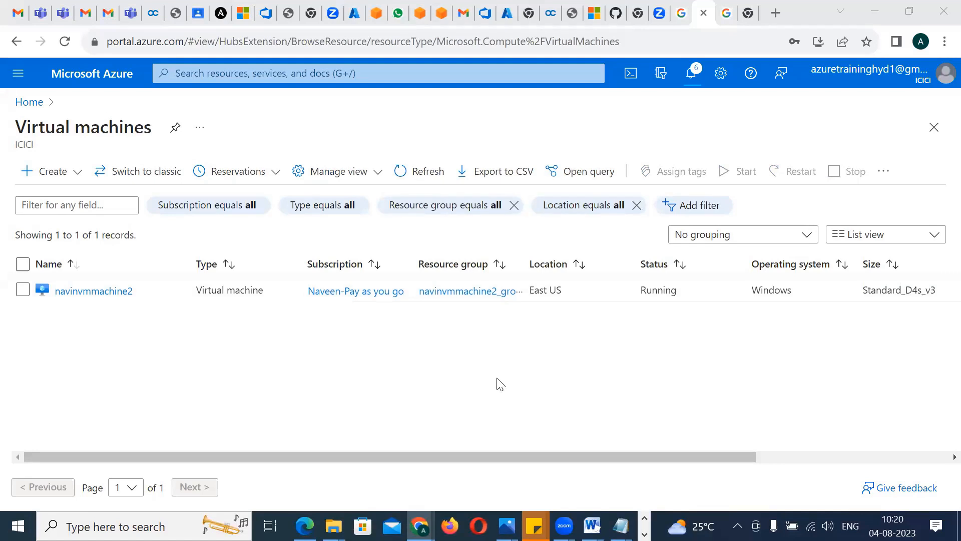
Go to the empty new Chrome tab and bring up the overview of open windows to switch to another one
left_click(725, 14)
left_click(751, 14)
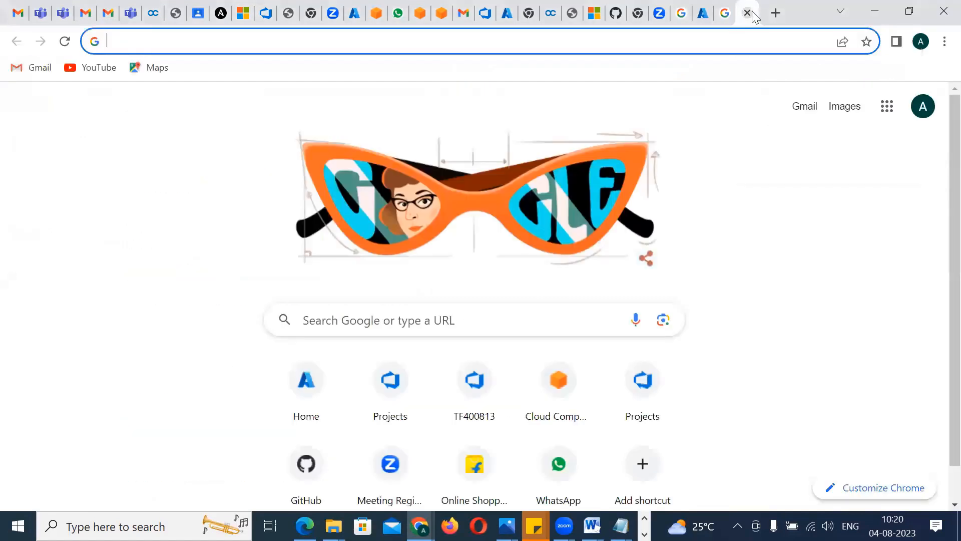
key("alt+Tab")
key("Tab")
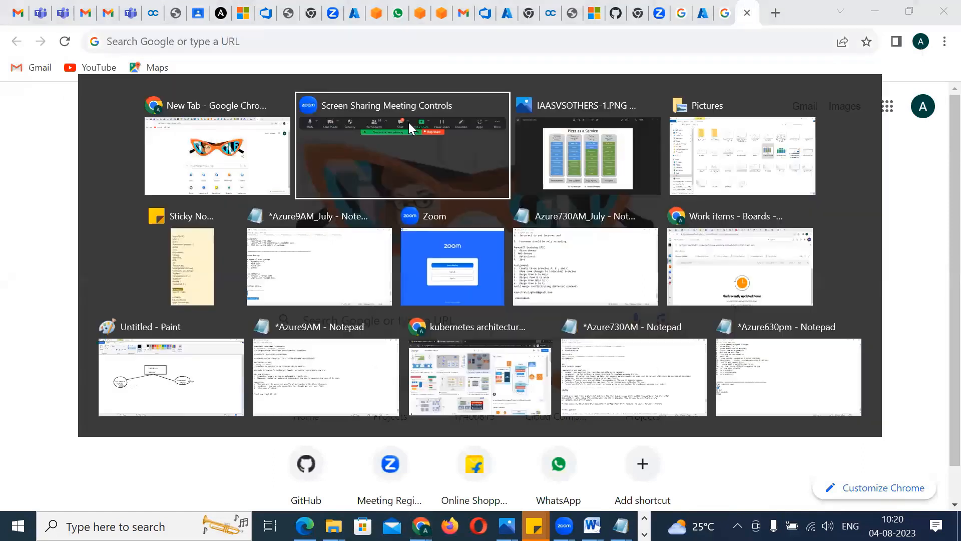